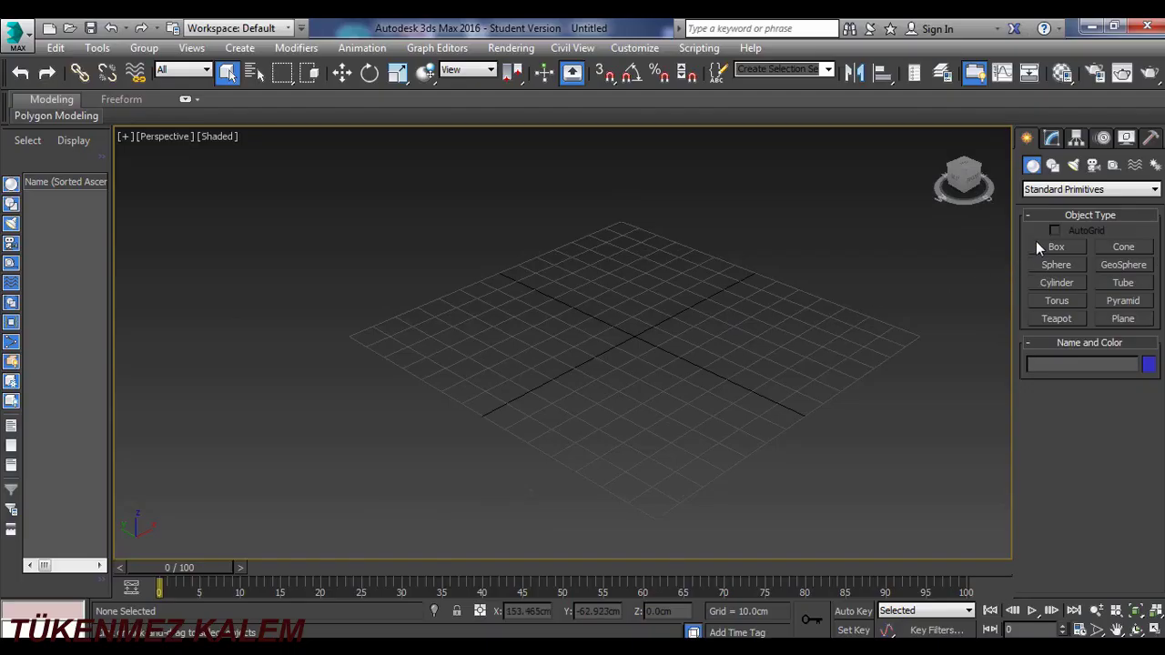
Step: Drag out a flat box primitive in the Perspective viewport
left_click(1052, 247)
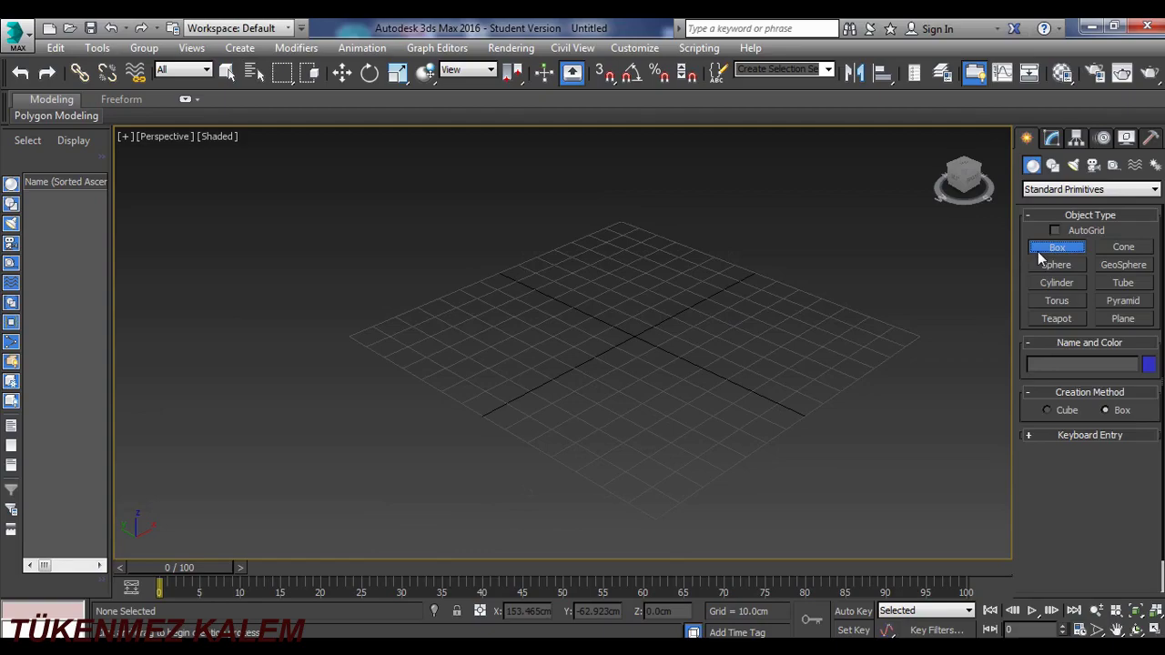
mouse_move(621, 263)
left_mouse_down()
mouse_move(623, 357)
mouse_move(696, 414)
left_mouse_up()
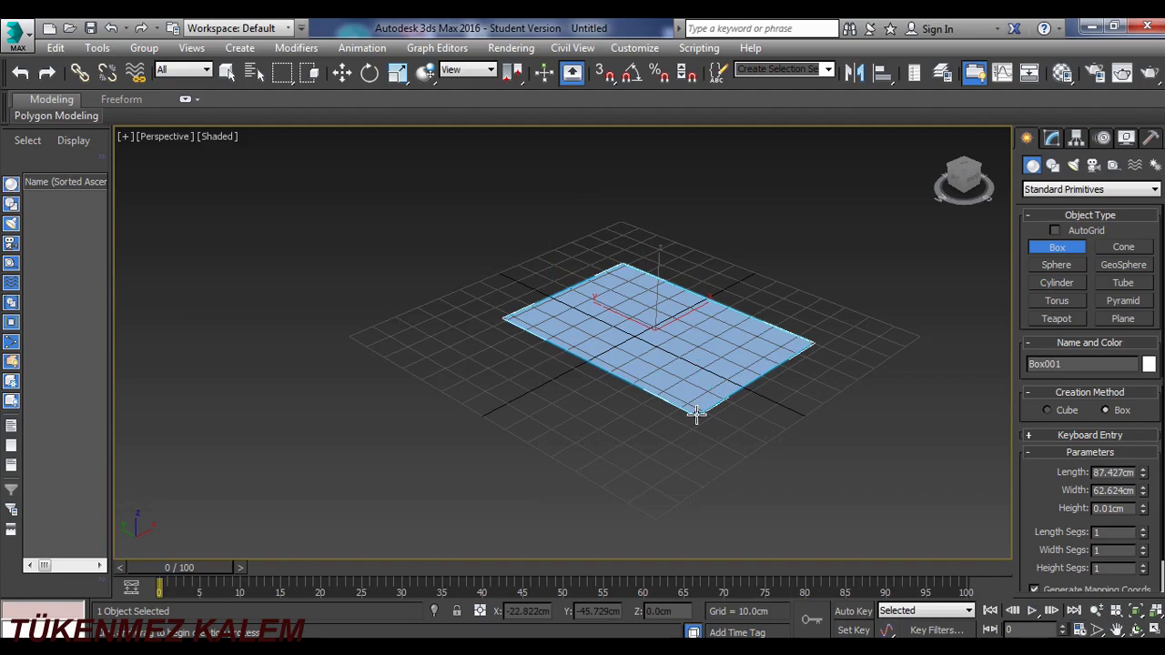
left_click_drag(696, 414, 696, 415)
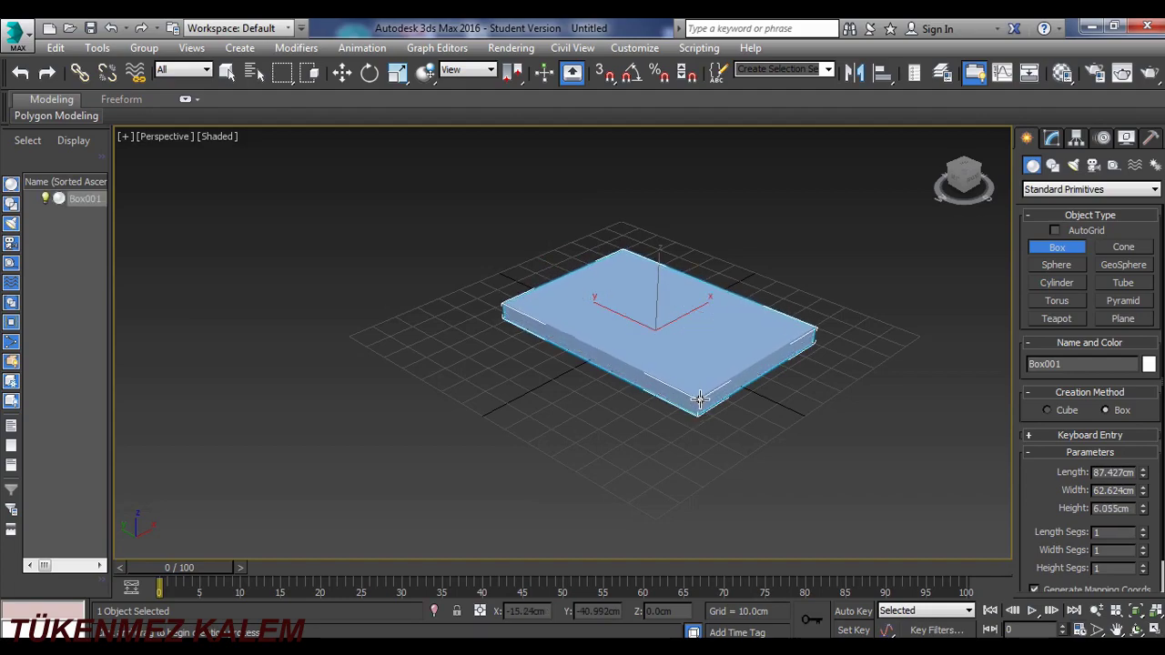
left_click(701, 402)
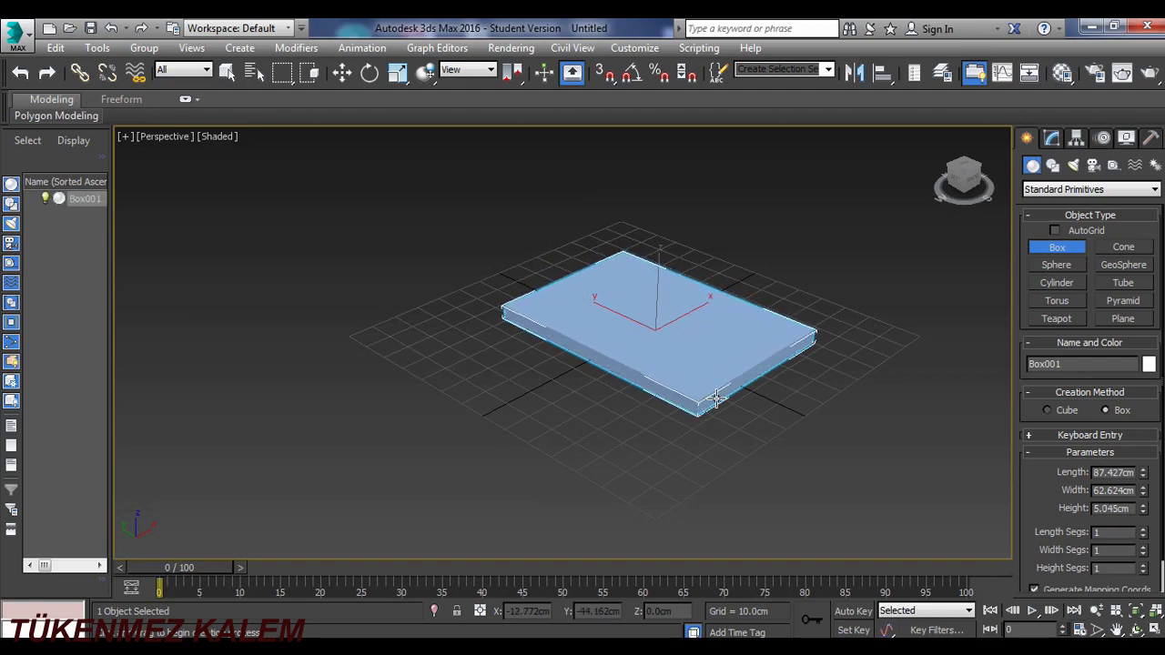
Step: Set the box to Length 120 cm, Width 80 cm and Height 5 cm
double_click(1116, 475)
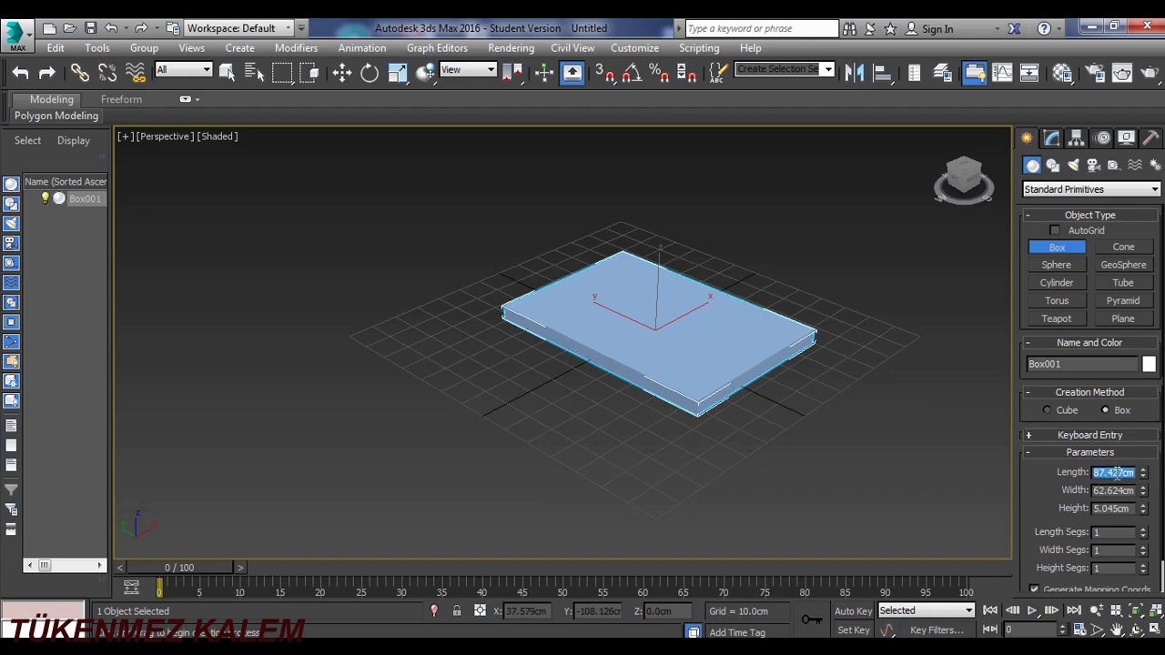
type("120")
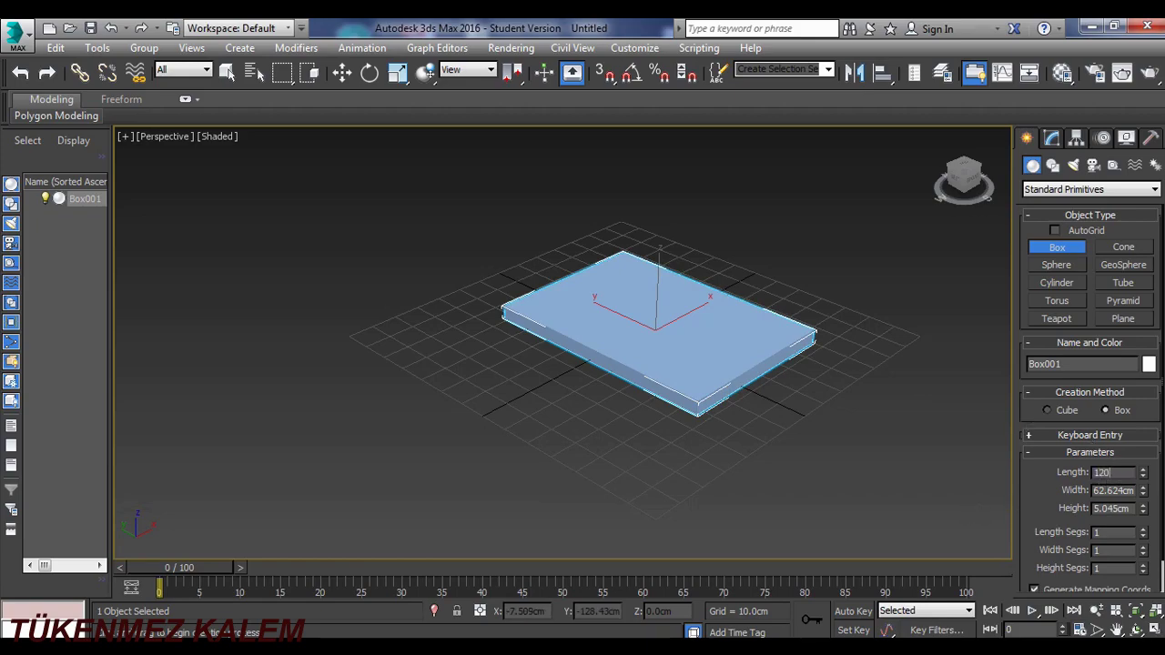
key("Return")
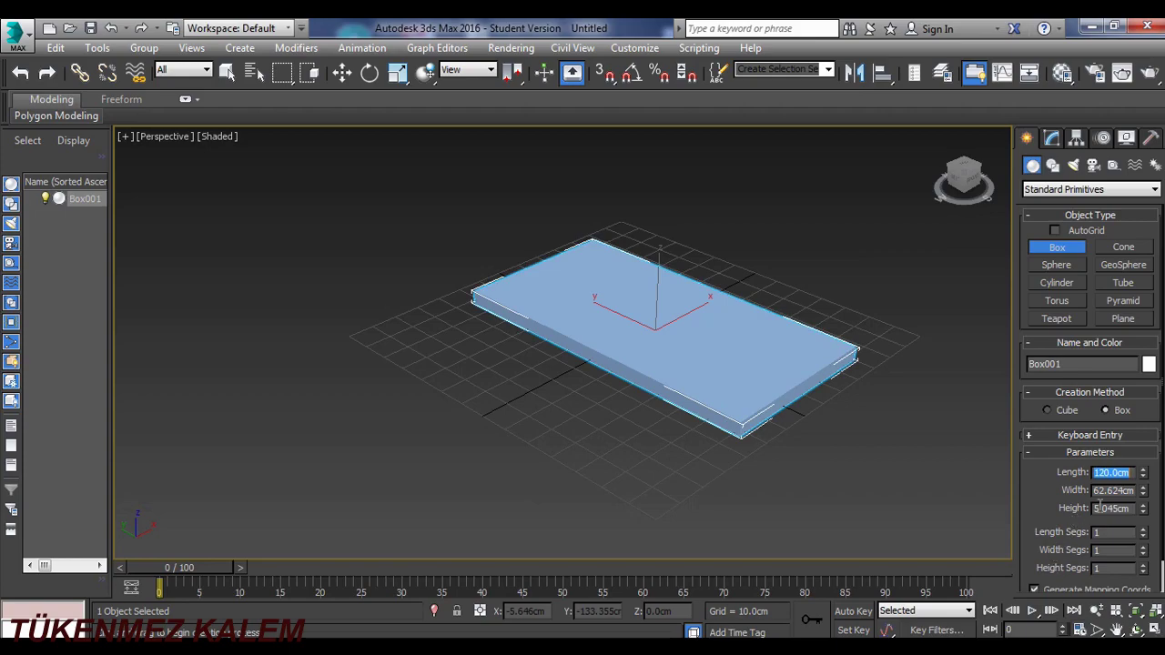
double_click(1116, 493)
type("80")
key("Return")
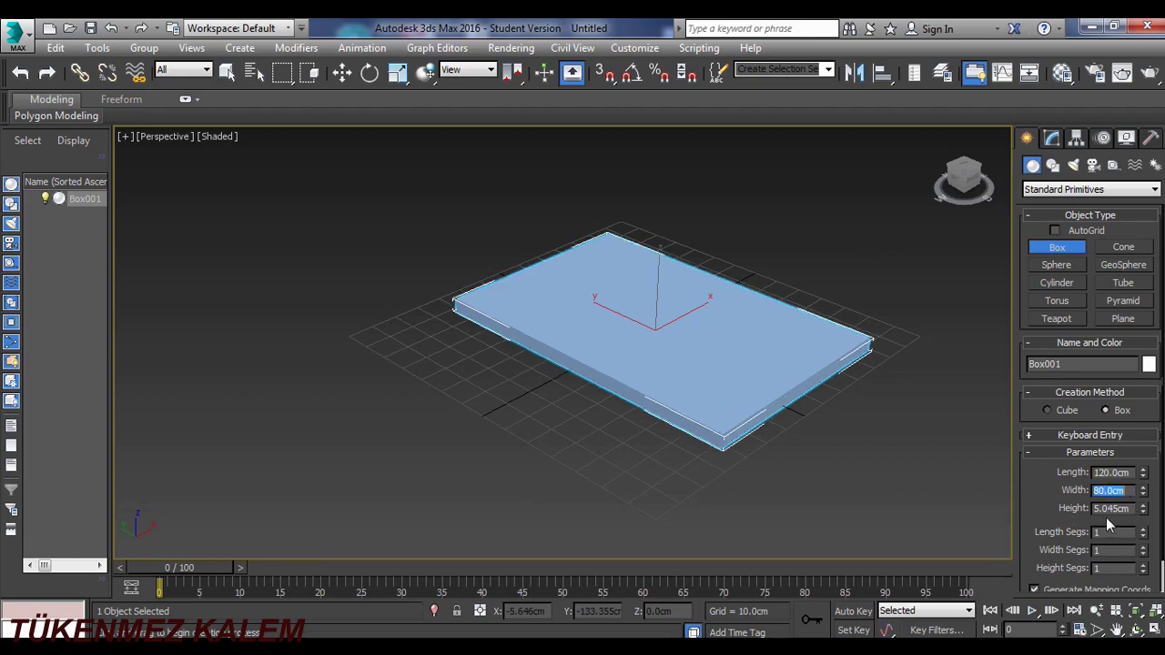
double_click(1115, 505)
type("5")
key("Return")
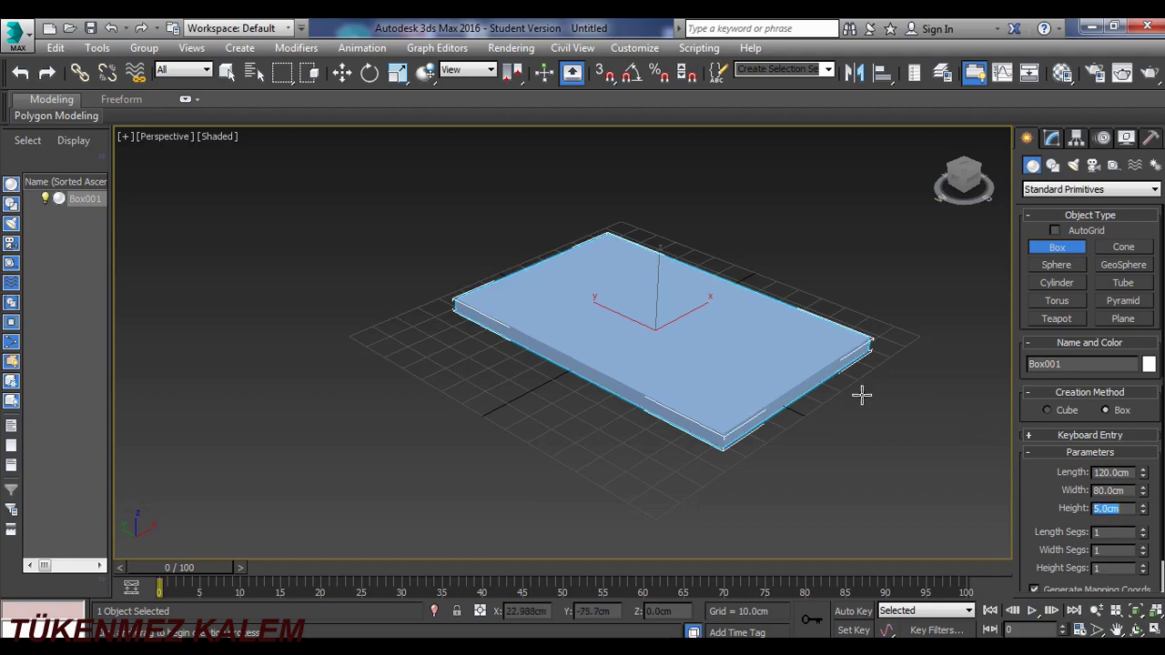
scroll(827, 386, "up", 1)
scroll(778, 387, "up", 1)
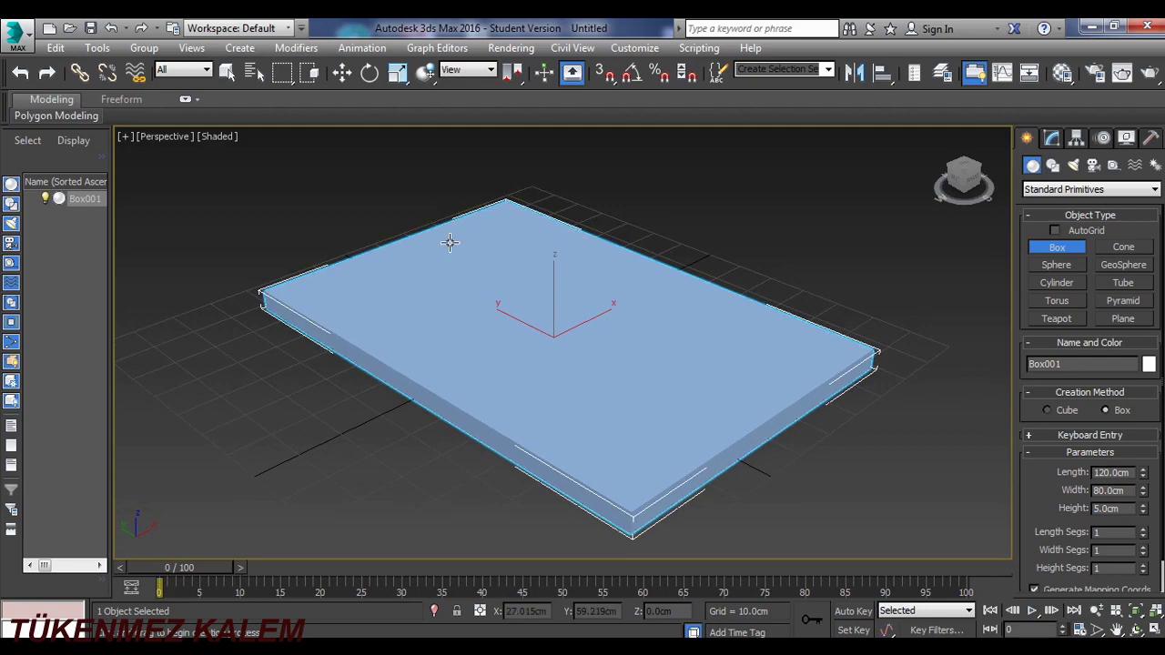
Step: Place Box001 at X 0, Y 0, Z 0 and begin dragging a copy upward
left_click(342, 72)
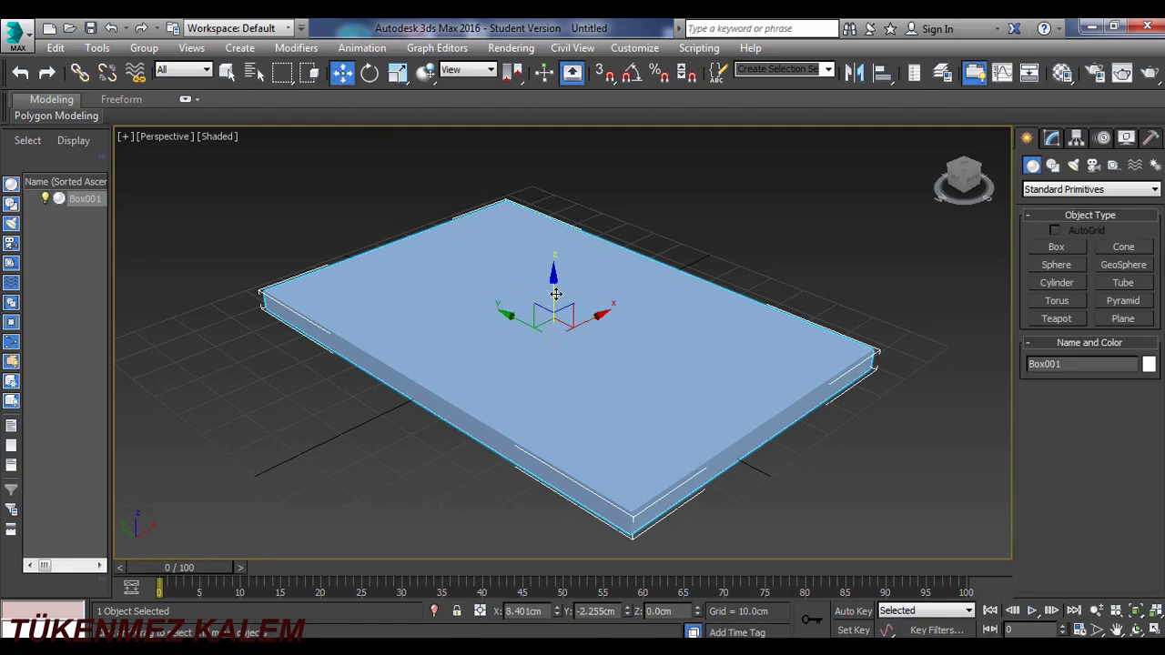
mouse_move(555, 292)
left_mouse_down()
mouse_move(552, 307)
mouse_move(553, 293)
left_mouse_up()
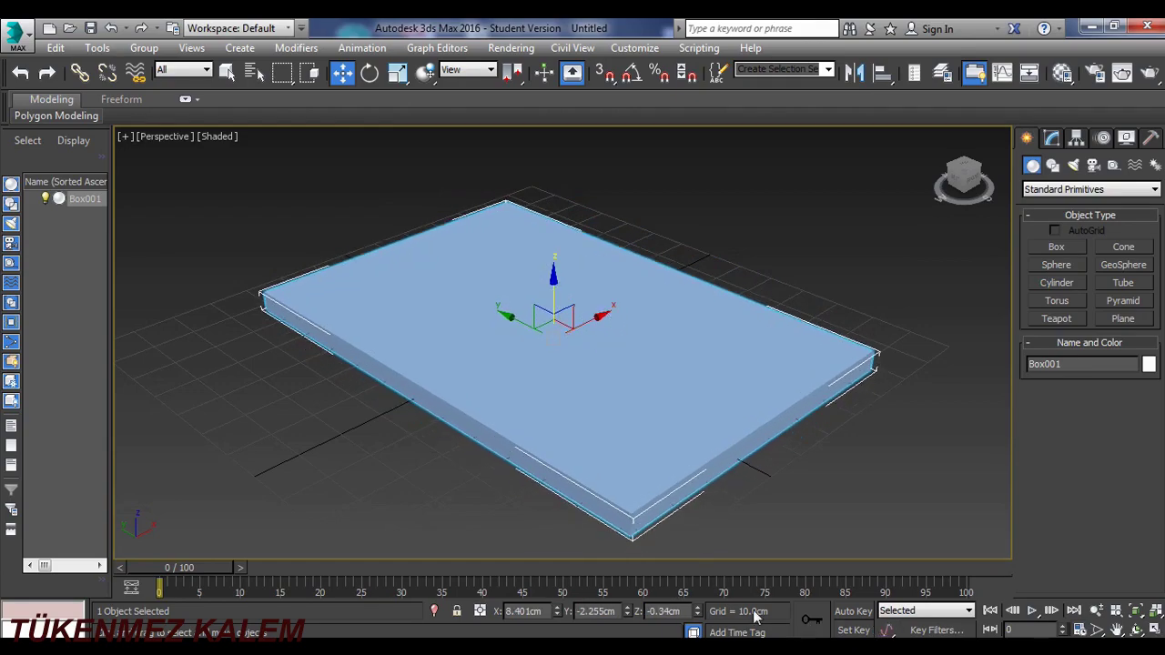
double_click(527, 610)
type("0")
key("Return")
double_click(594, 607)
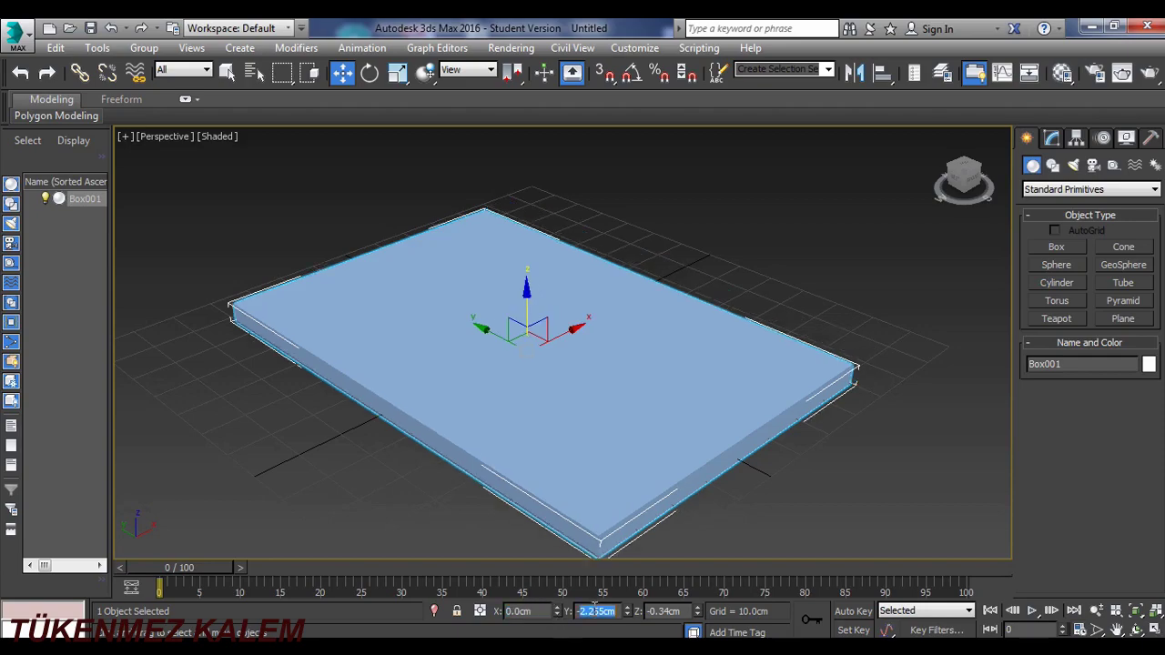
type("0")
key("Return")
double_click(664, 614)
type("0")
key("Return")
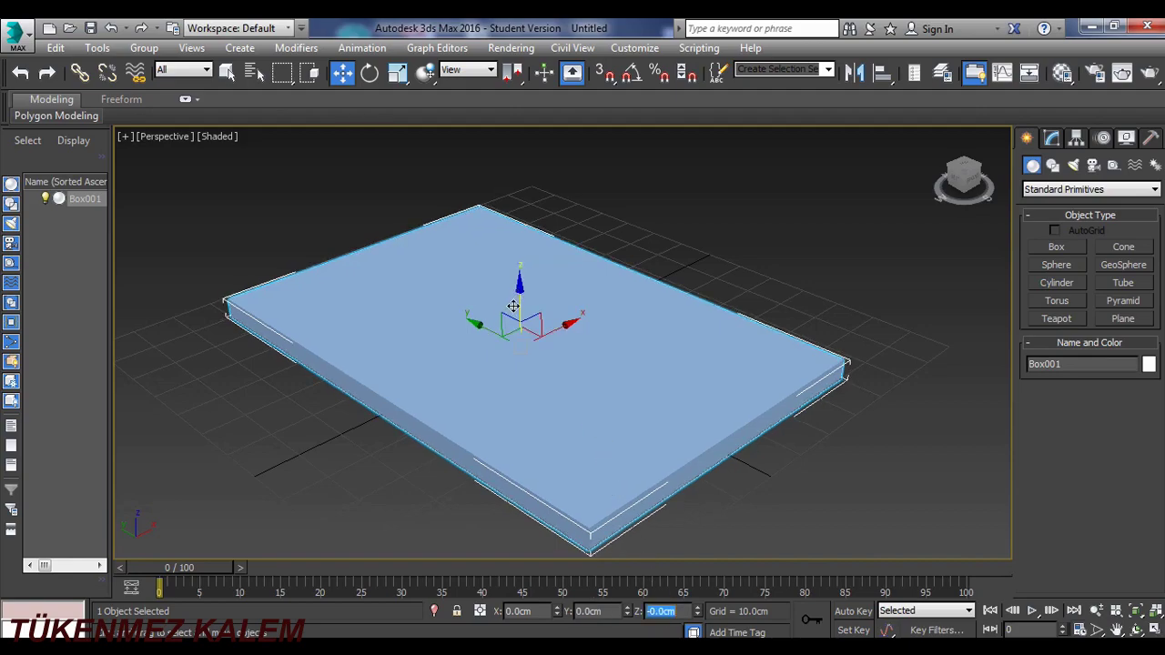
left_click_drag(521, 304, 526, 277, "shift")
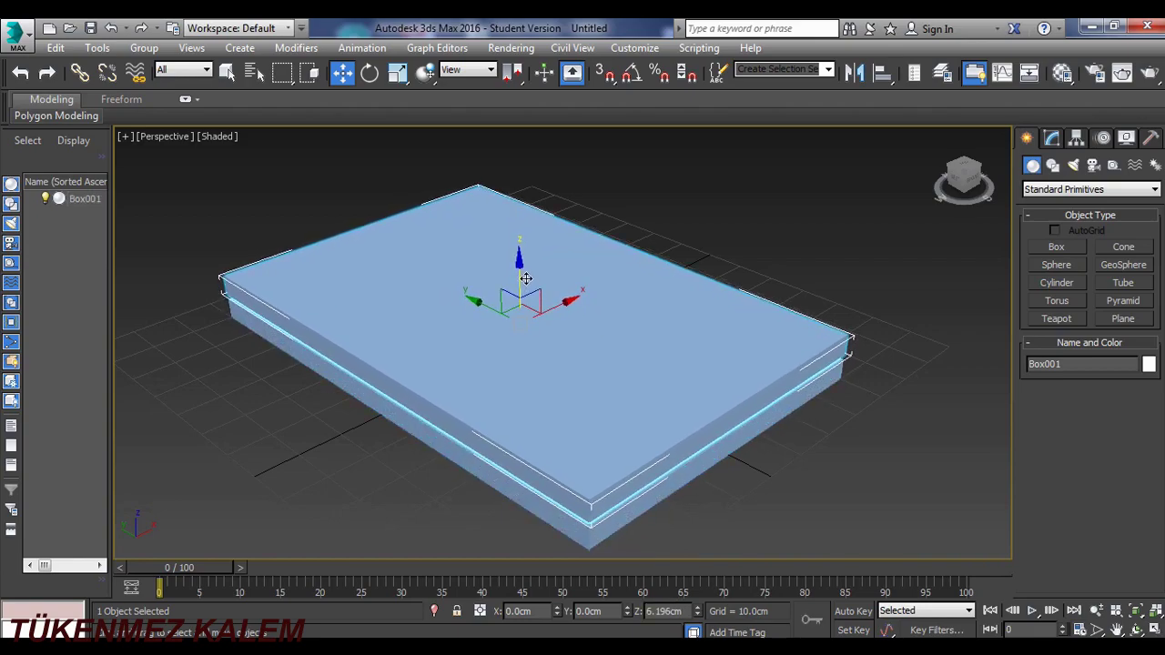
Step: Create the clone Box002 at Z 5 cm on the original, then select Box001
left_click_drag(526, 278, 526, 279, "shift")
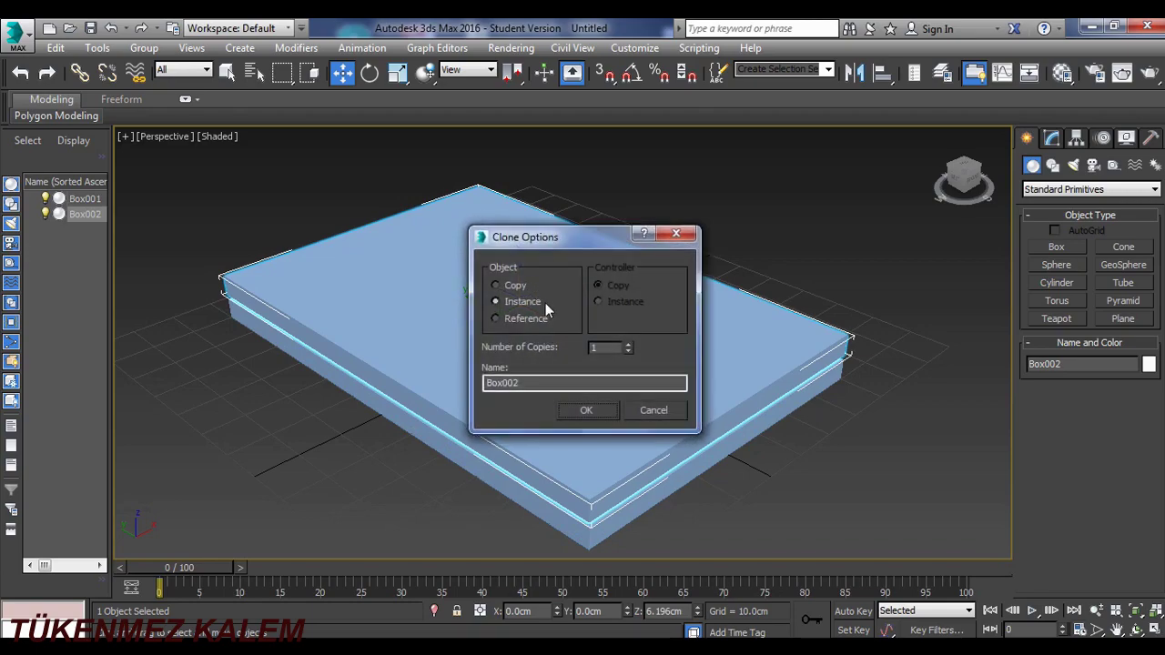
left_click(588, 412)
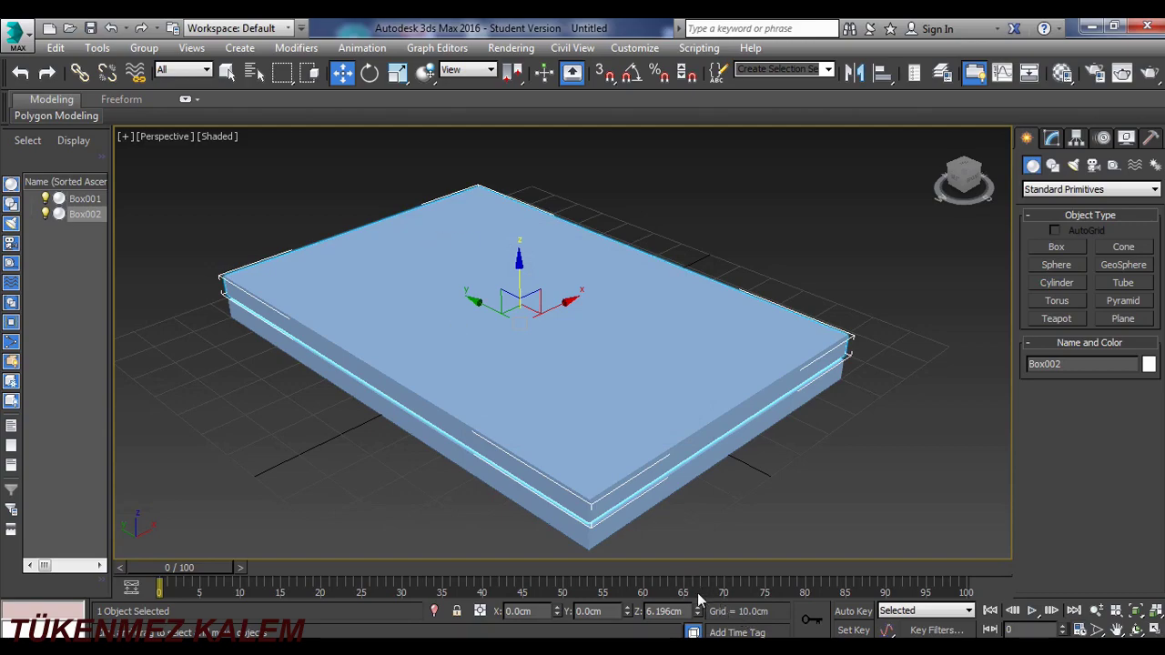
double_click(661, 610)
type("5")
key("Return")
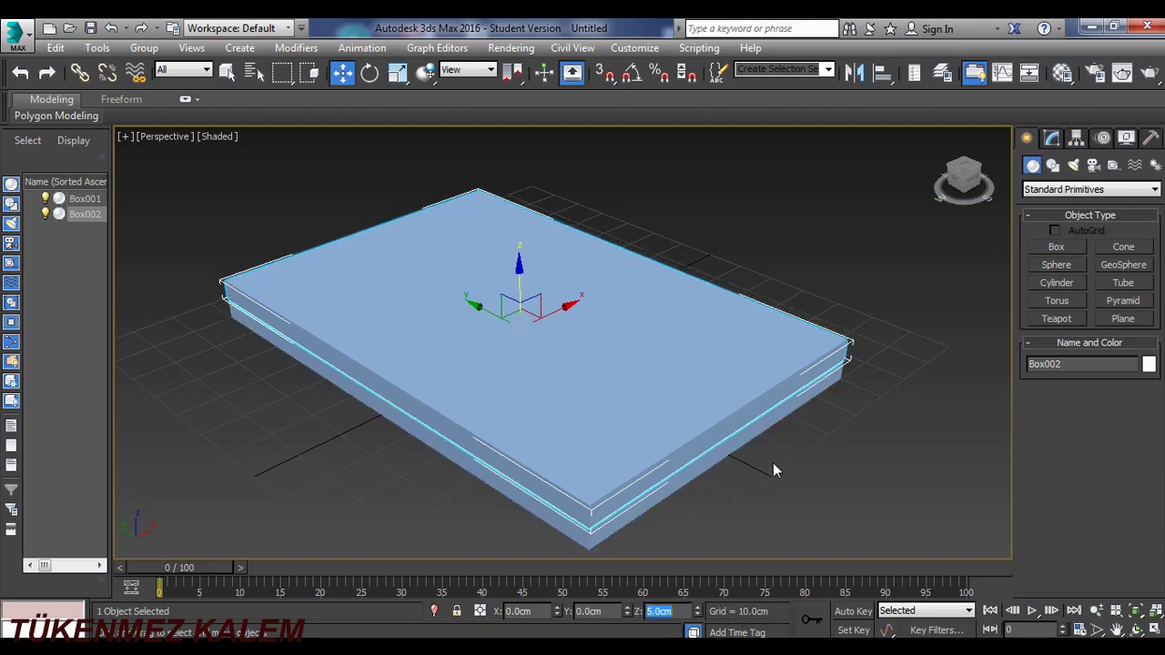
left_click(727, 447)
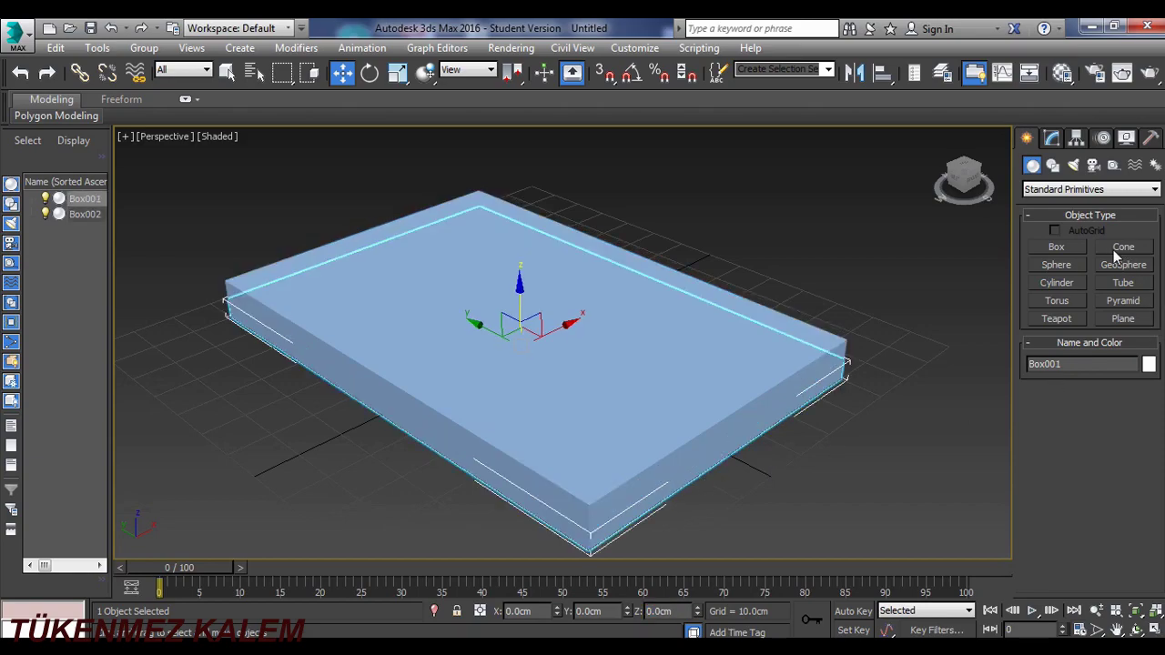
Step: In the Modify panel, set Box001's length to 115 and width to 75
left_click(1054, 140)
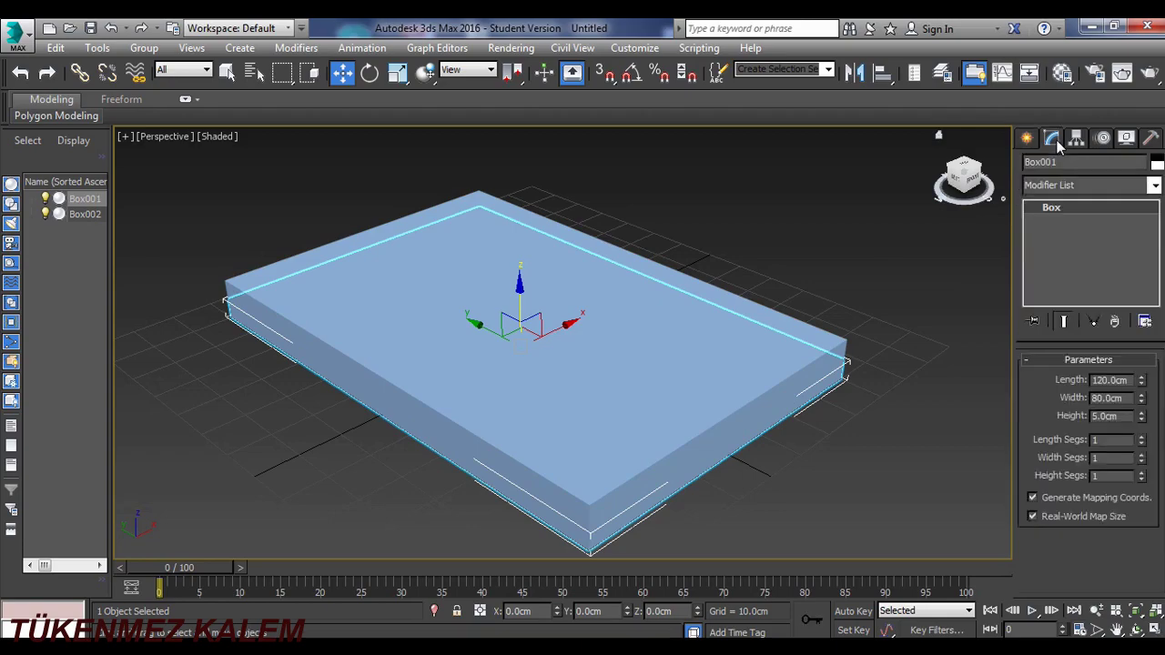
double_click(1113, 379)
type("115")
key("Return")
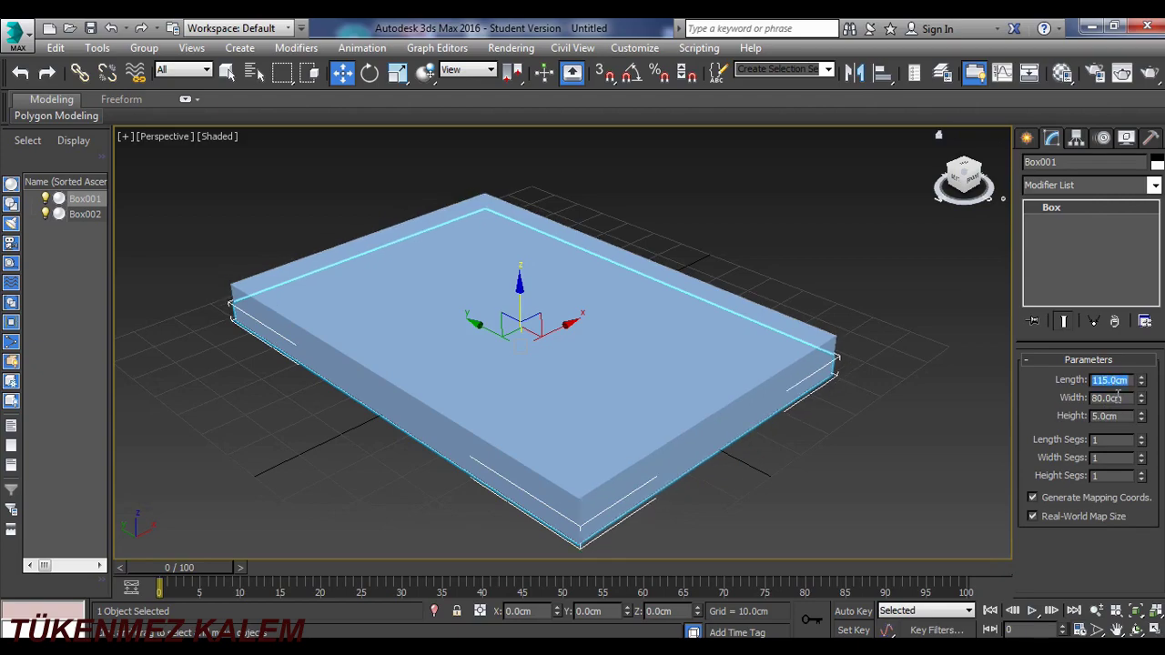
double_click(1117, 397)
type("75")
key("Return")
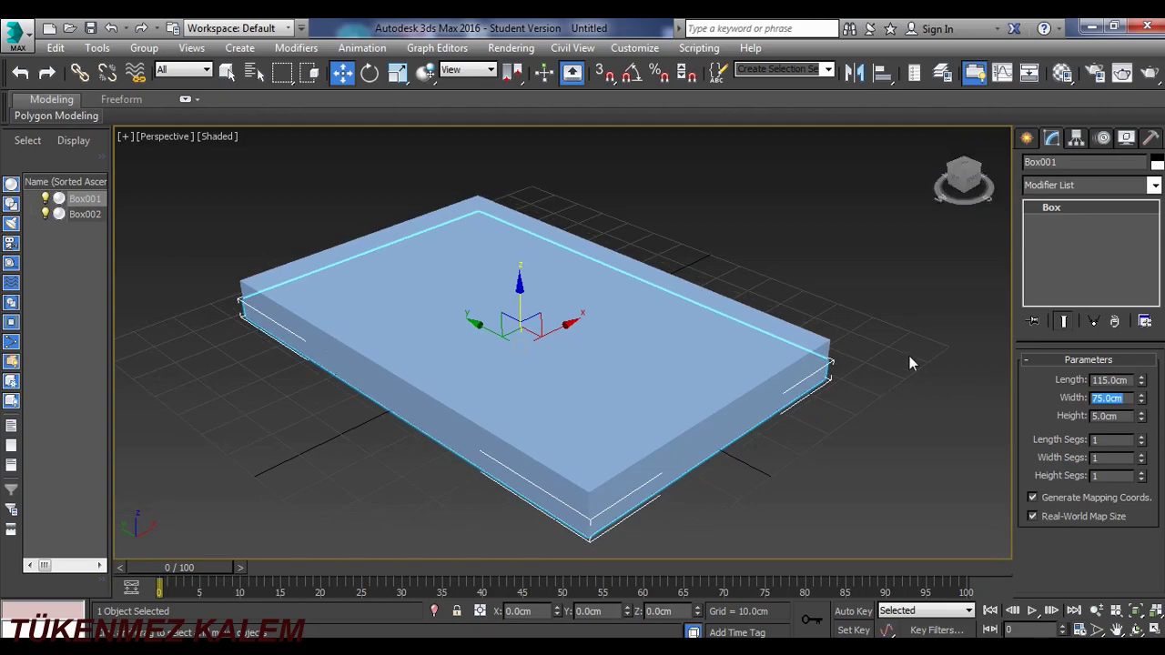
mouse_move(962, 174)
left_mouse_down()
mouse_move(965, 156)
mouse_move(965, 177)
left_mouse_up()
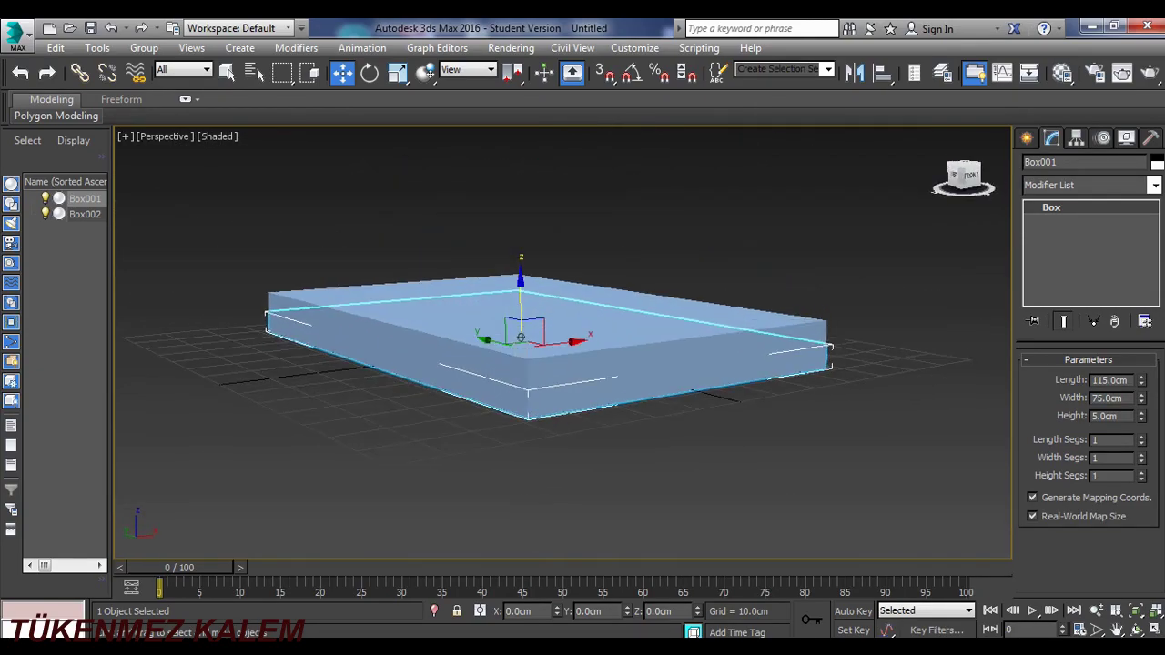
Step: Correct Box001 to 110 cm long and 70 cm wide, viewing it from below
double_click(1112, 381)
type("110")
key("Return")
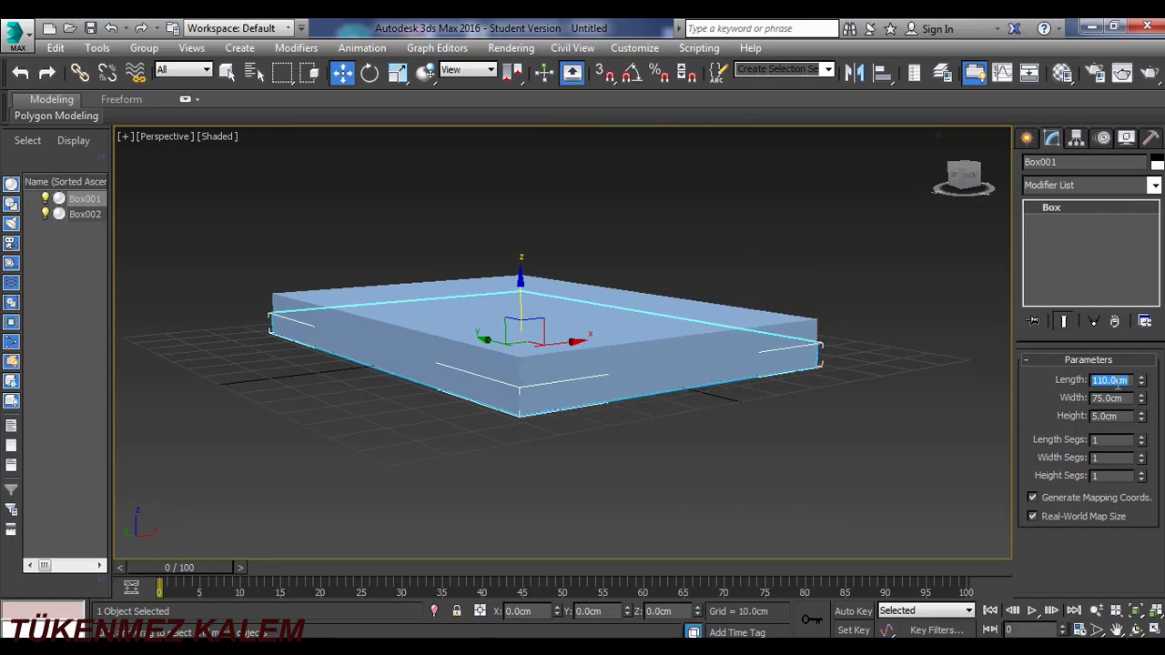
double_click(1110, 398)
type("70")
key("Return")
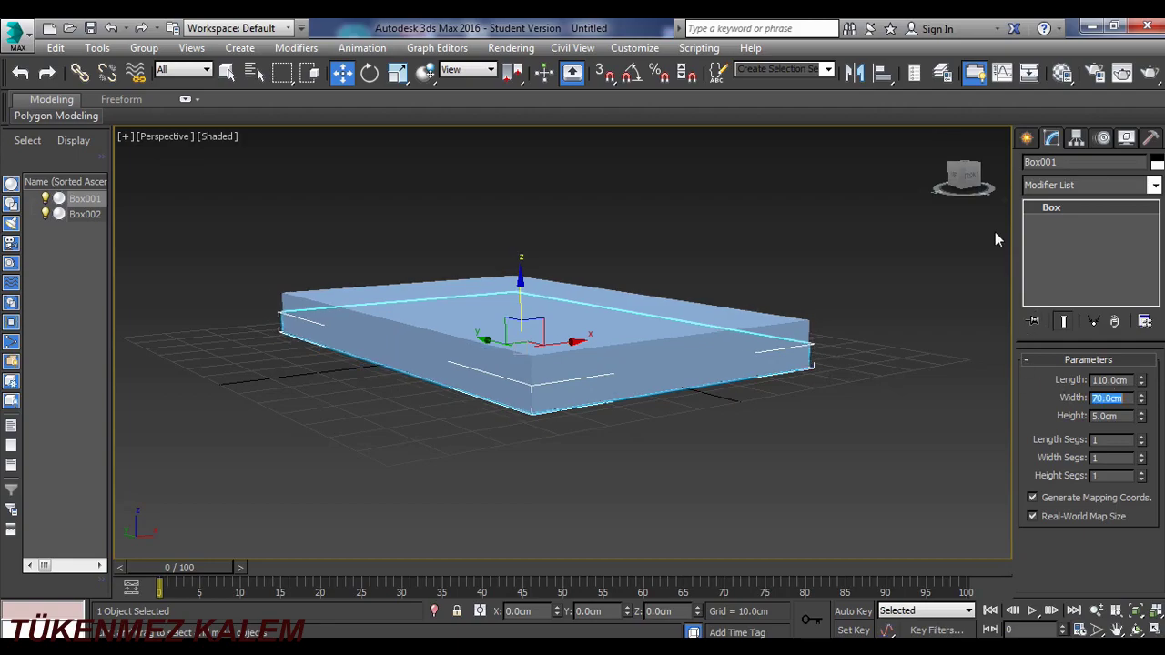
left_click_drag(962, 175, 865, 216)
Step: Zoom and orbit the Perspective view to look down on the stacked boxes
middle_click_drag(610, 252, 624, 238)
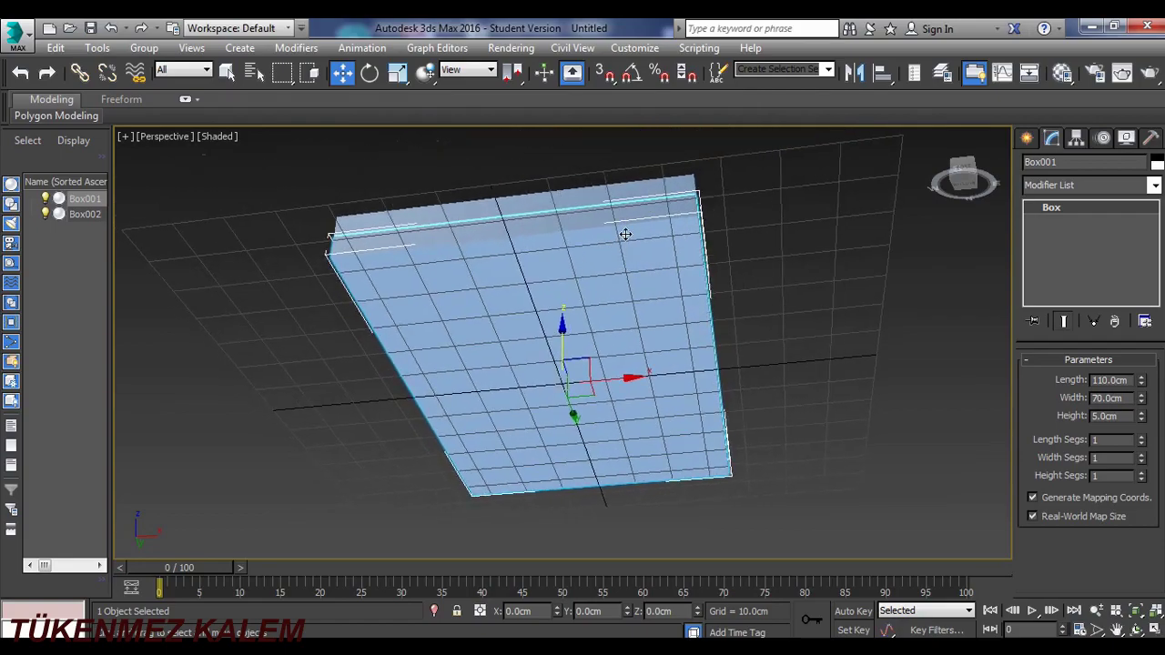
scroll(623, 237, "up", 5)
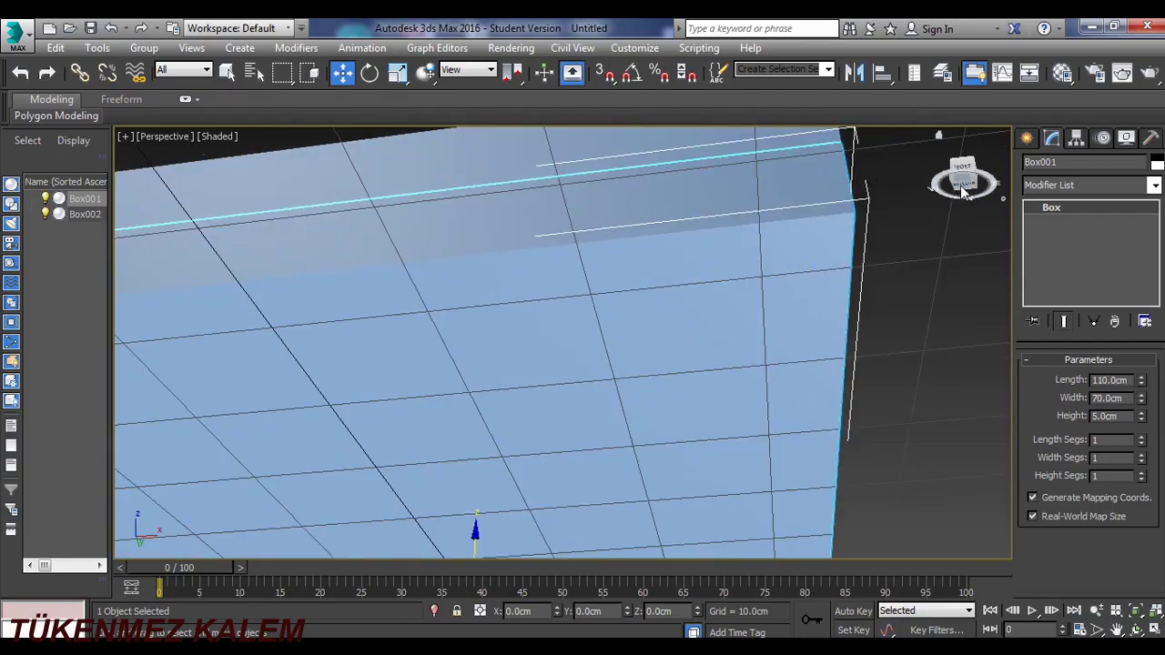
left_click_drag(962, 178, 965, 219)
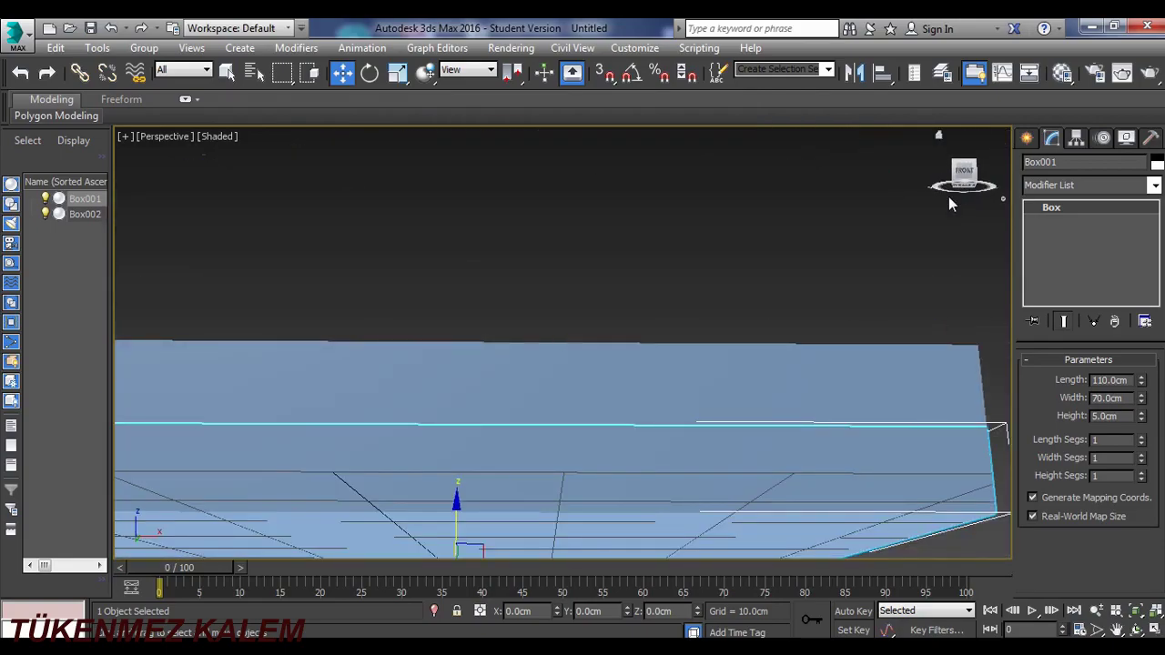
scroll(820, 251, "down", 5)
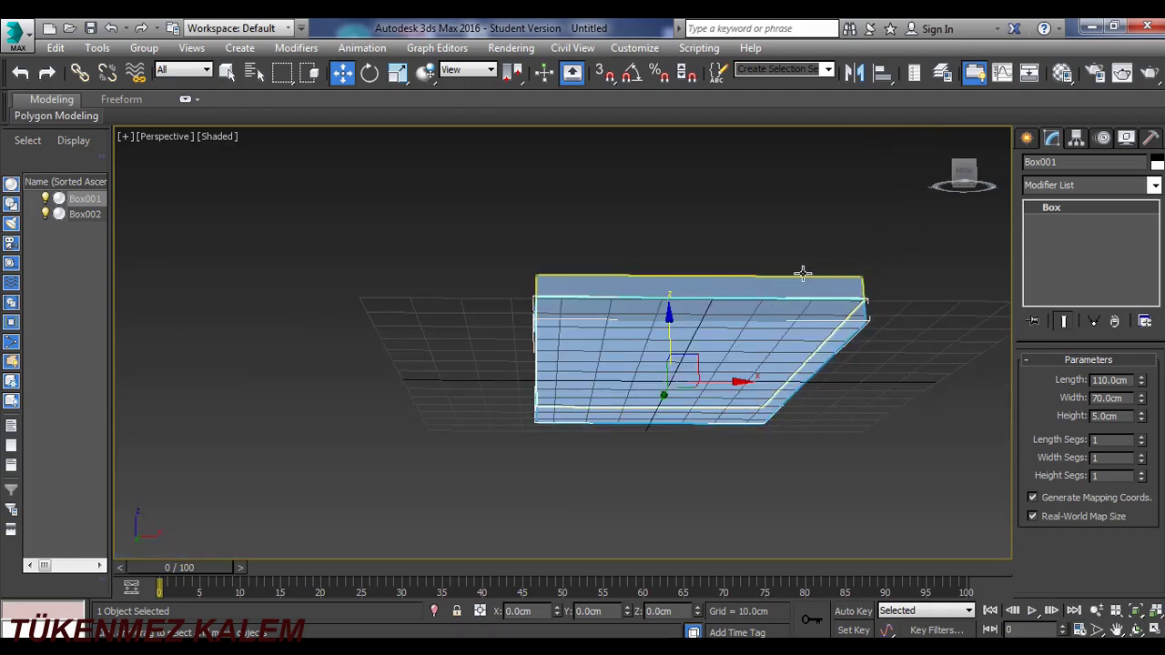
left_click_drag(962, 174, 965, 182)
middle_click_drag(717, 287, 691, 312, "alt")
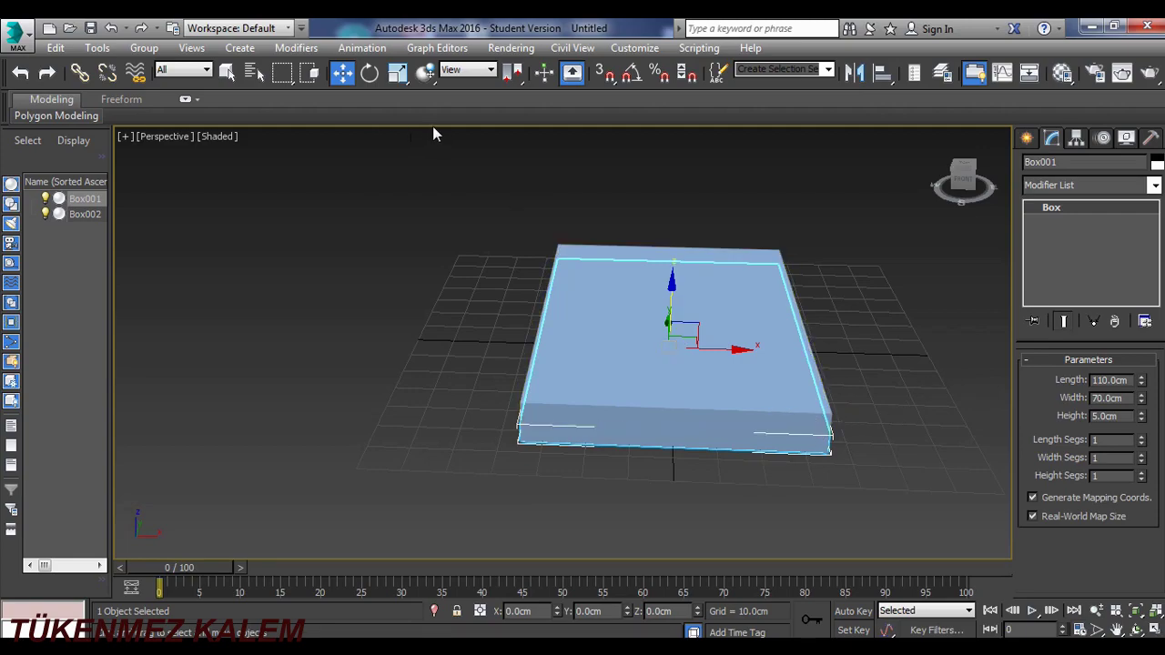
Step: Reset the scene without saving and drag out a new box on the grid
left_click(20, 33)
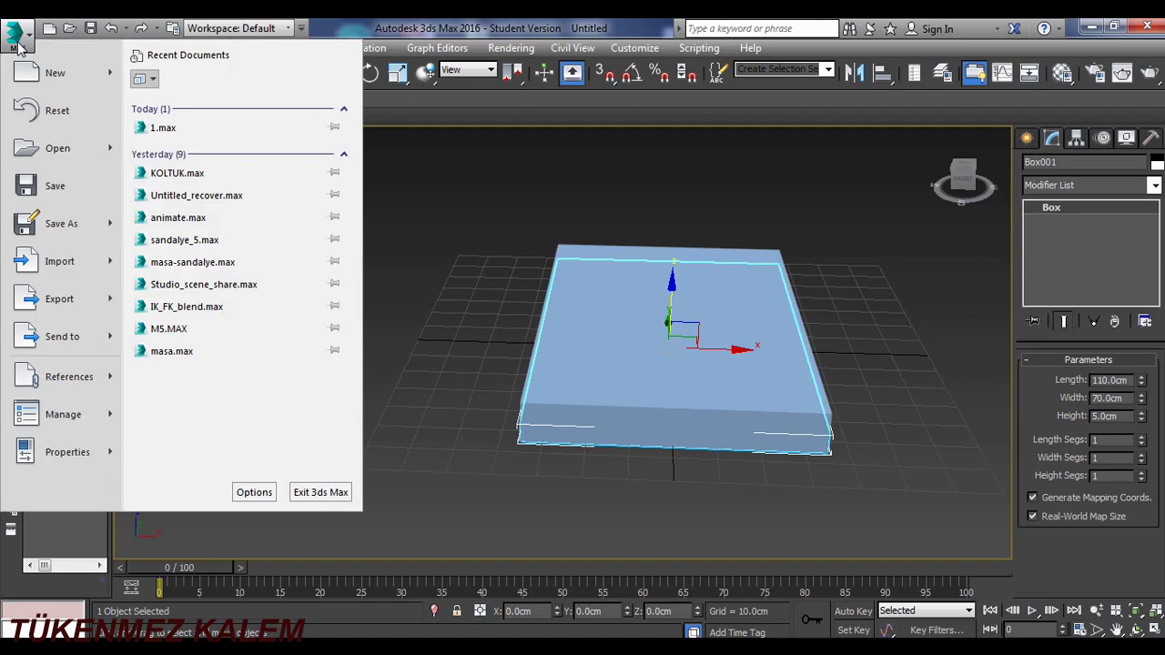
left_click(46, 103)
left_click(582, 362)
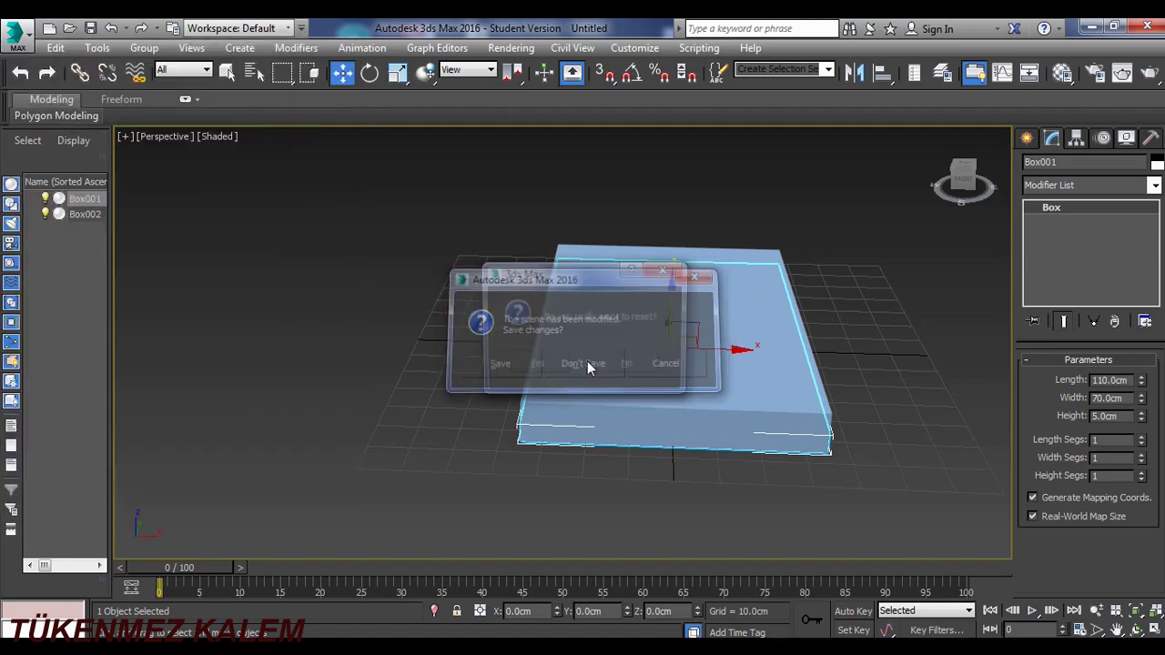
left_click(551, 362)
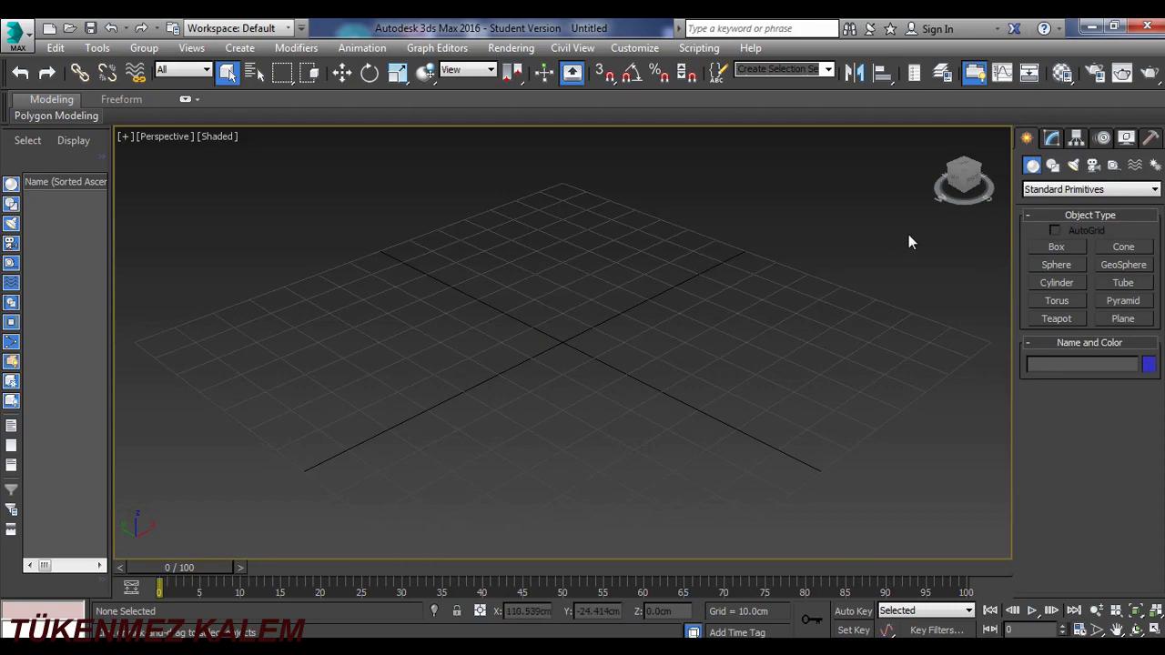
left_click(1056, 246)
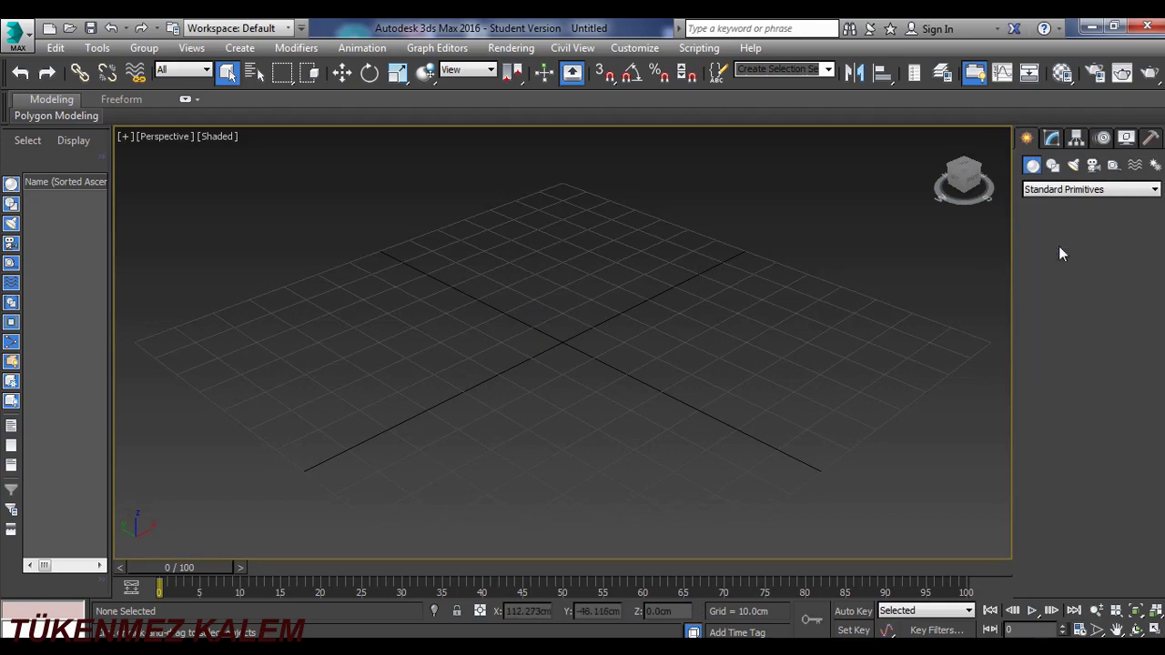
mouse_move(566, 237)
left_mouse_down()
mouse_move(695, 515)
mouse_move(684, 516)
left_mouse_up()
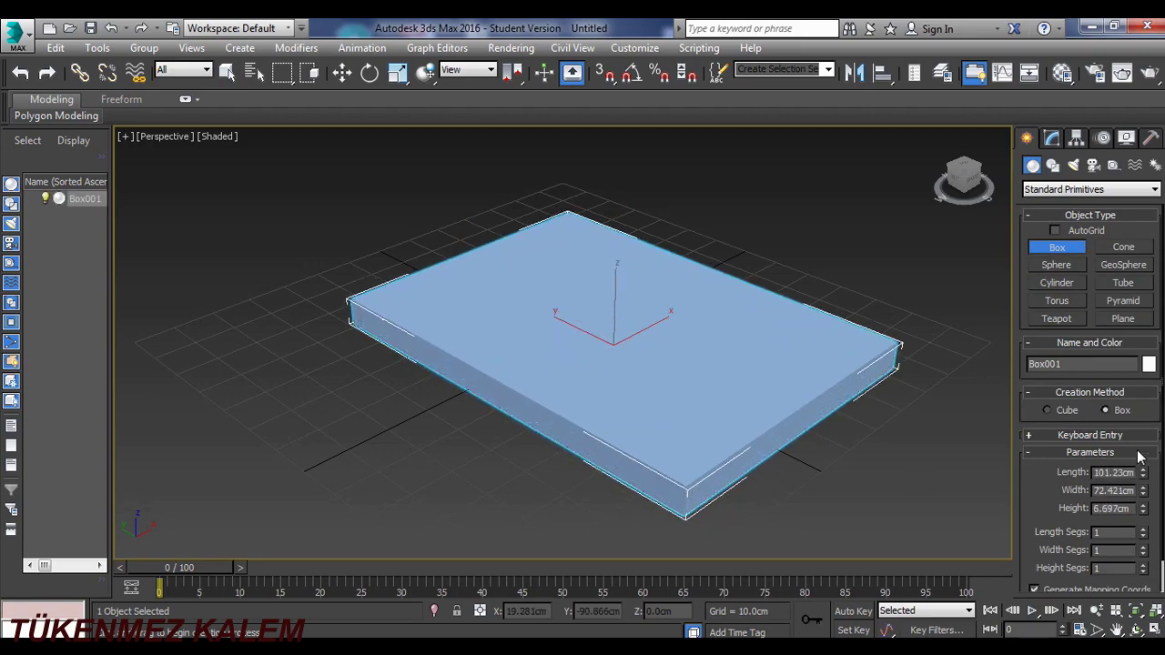
Step: Set the new box to Length 110 cm and Width 75 cm
double_click(1108, 471)
type("110")
key("Return")
double_click(1117, 491)
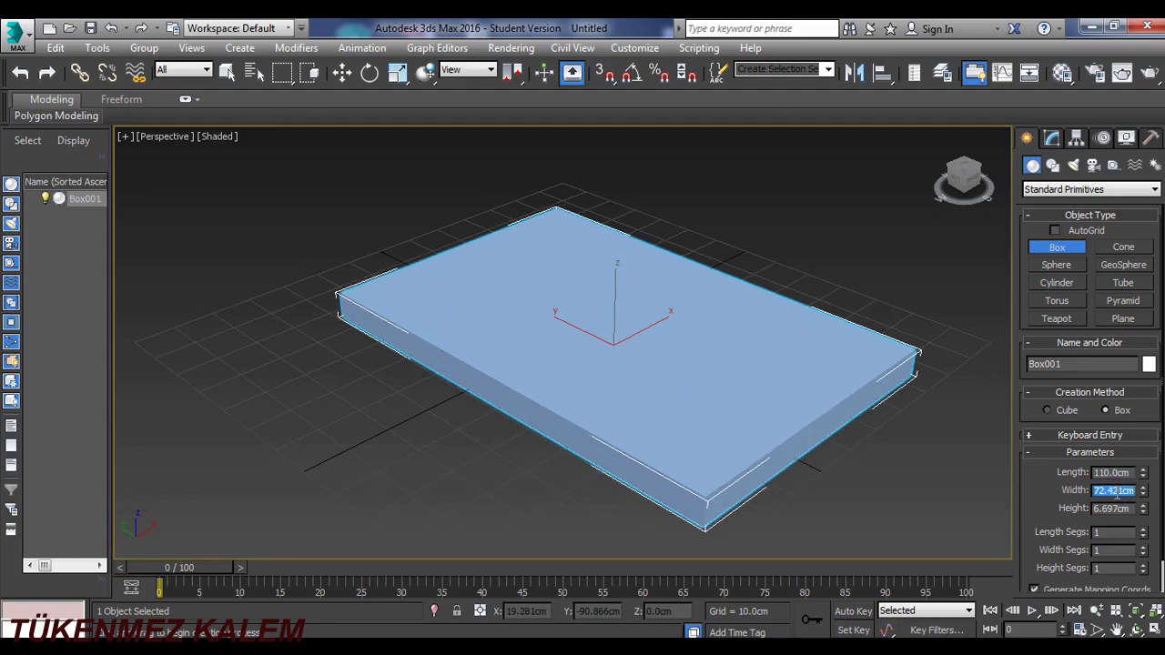
type("75")
key("Return")
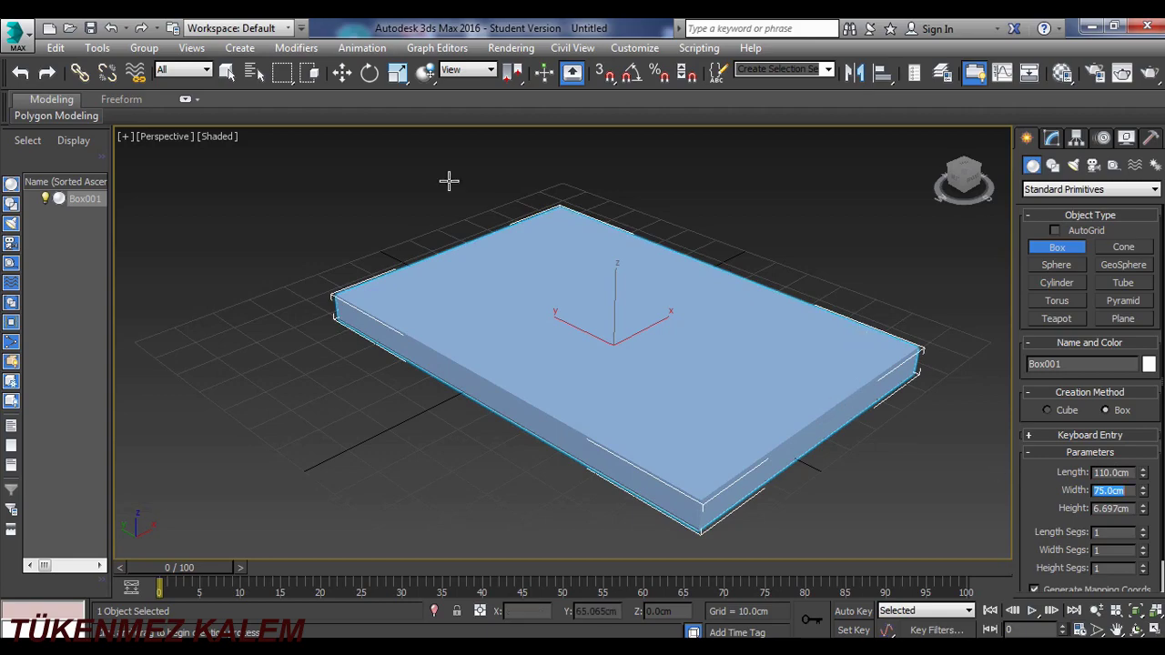
Step: Centre the box at X 0, Y 0 and Shift-drag an independent copy upward
left_click(343, 73)
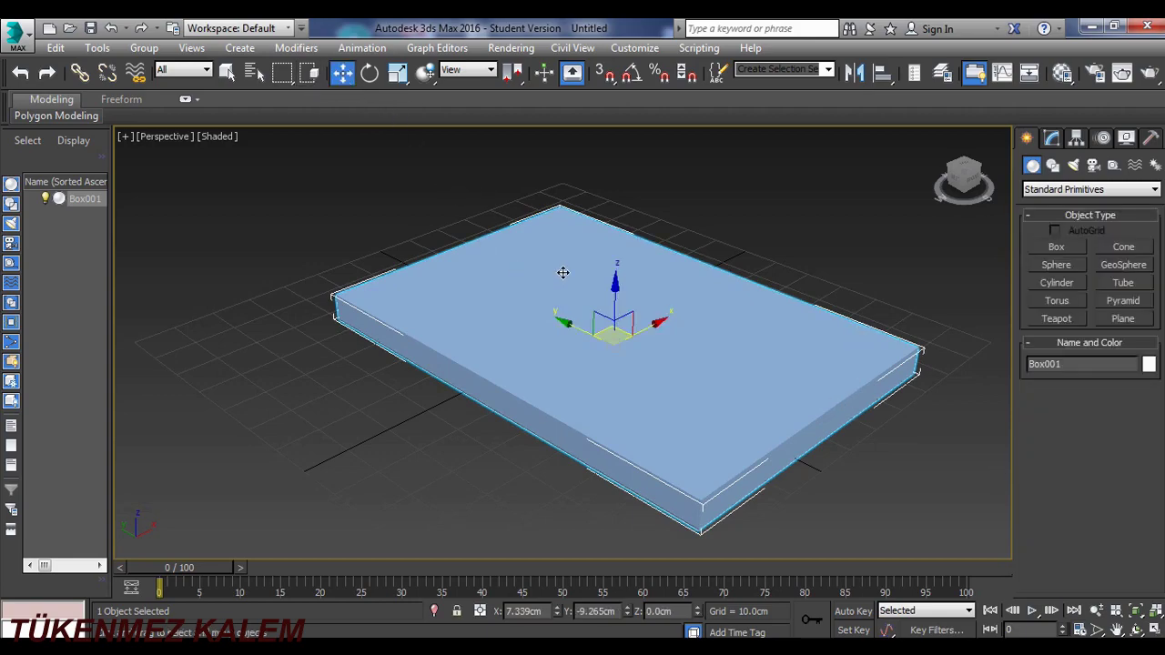
double_click(543, 612)
type("0")
key("Return")
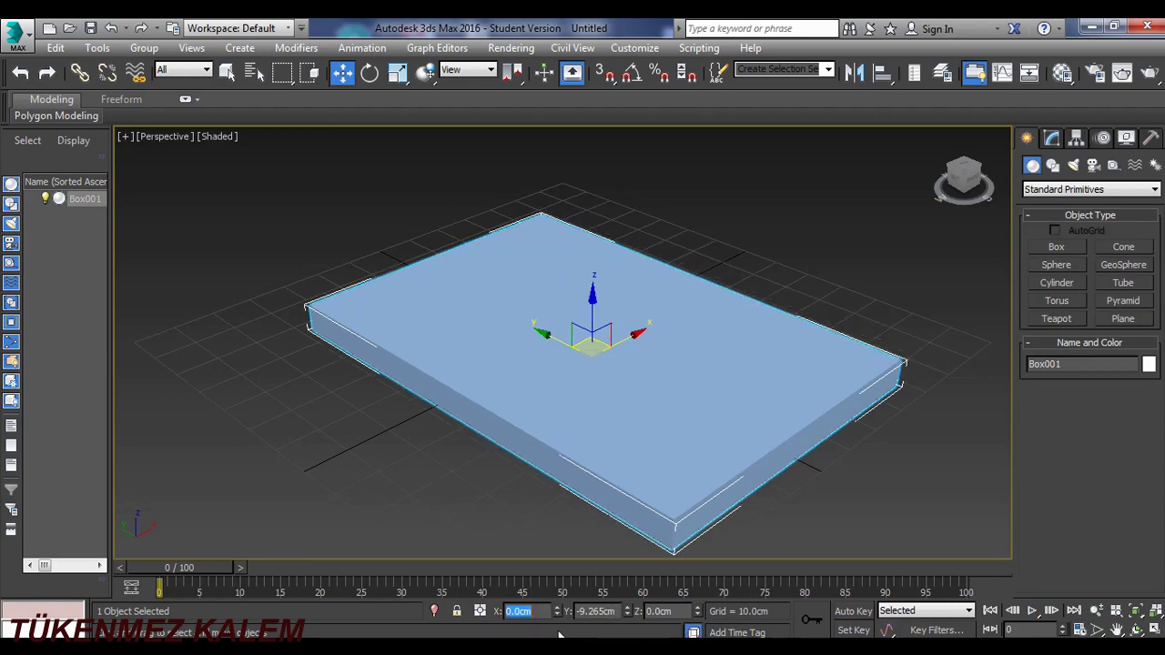
double_click(615, 611)
type("0")
key("Return")
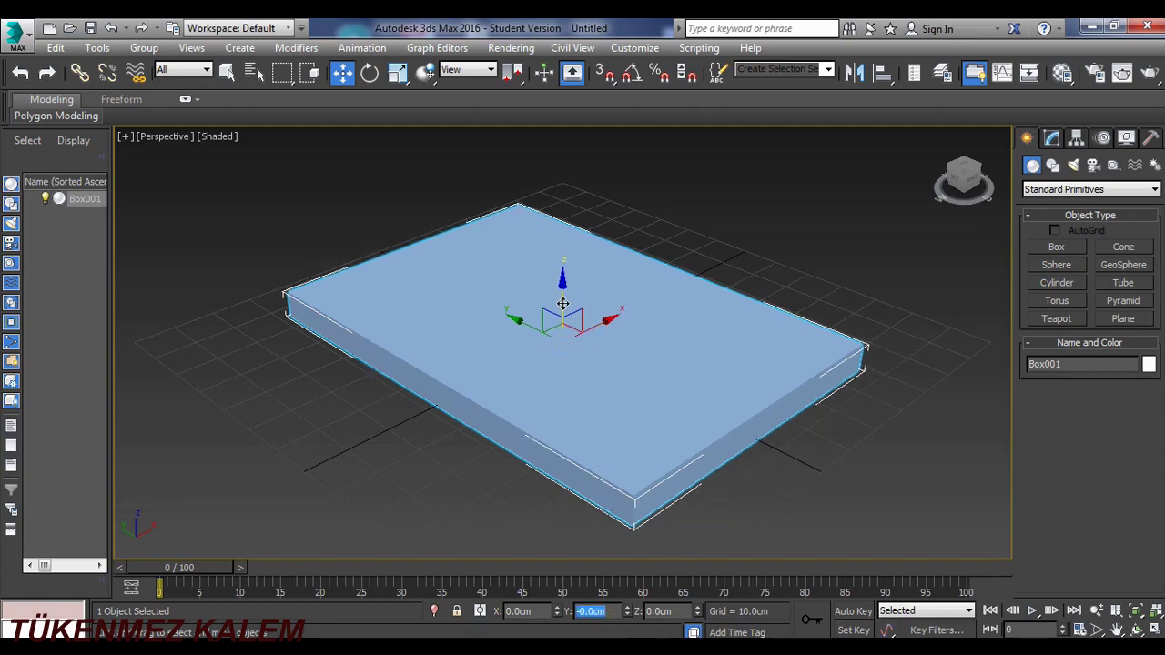
left_click_drag(562, 301, 560, 264)
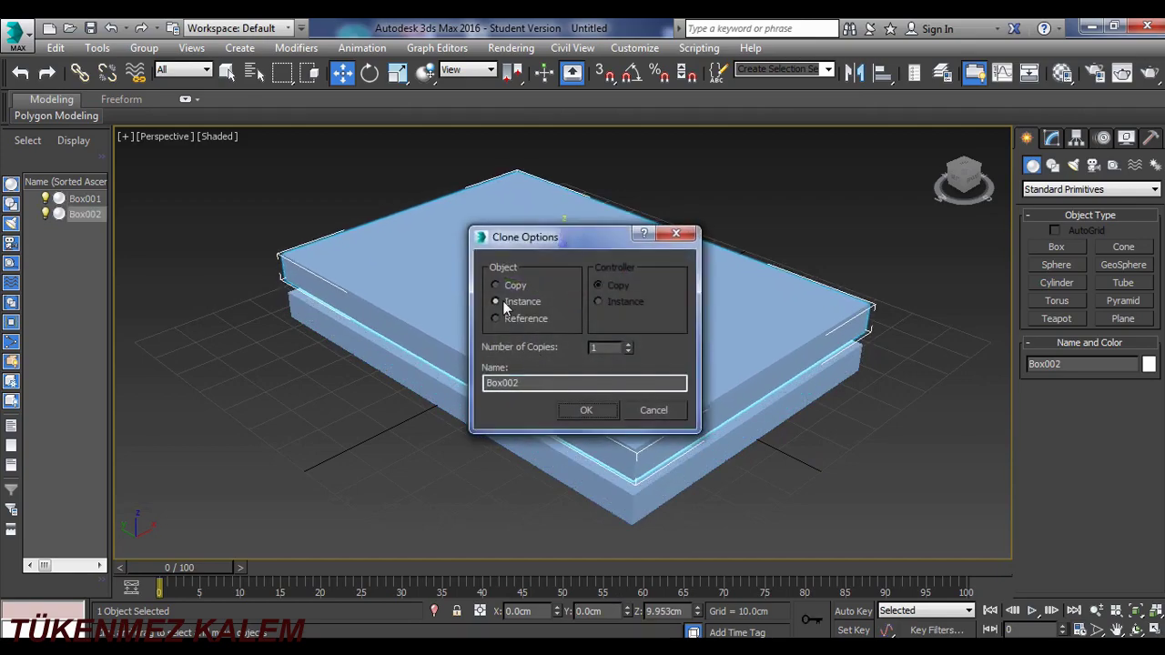
left_click(498, 287)
left_click(590, 412)
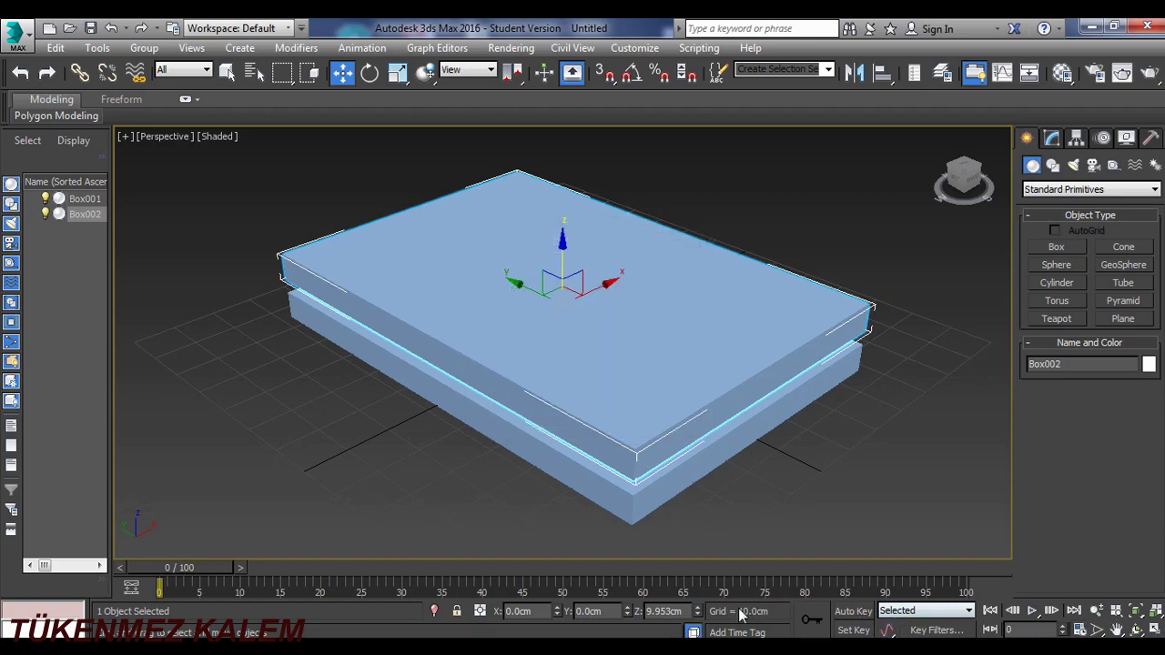
Step: Rest the copied box at Z 5 cm on the lower box
double_click(674, 611)
type("5")
key("Return")
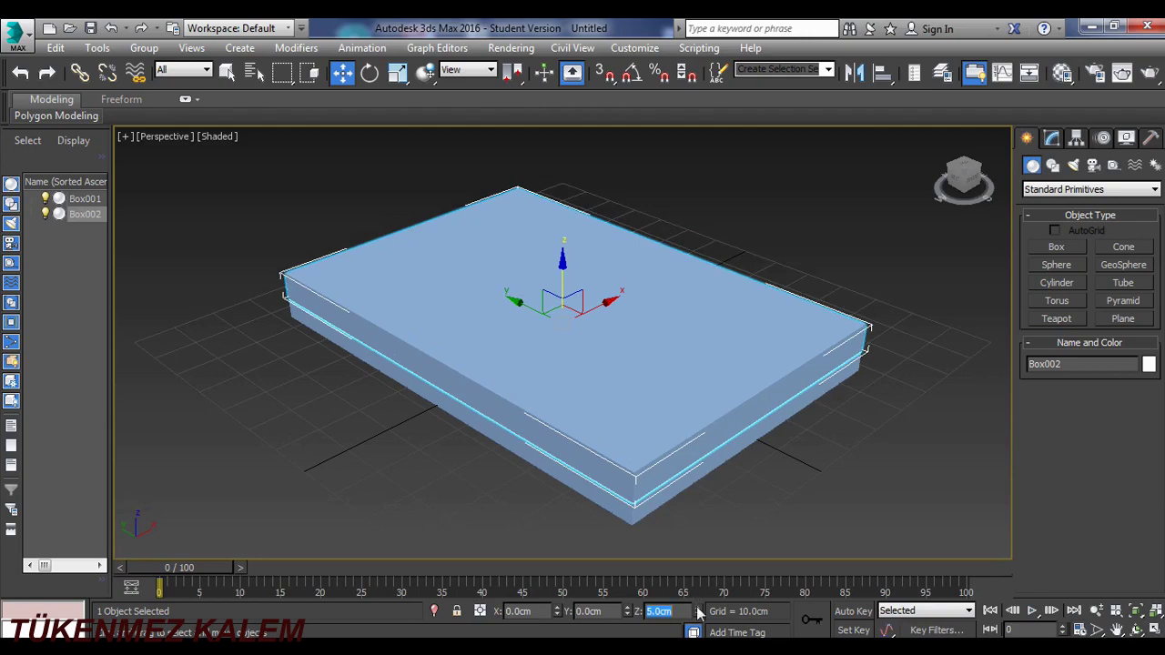
Step: Resize the lower Box001 to 100 × 65 × 5 cm
left_click(671, 490)
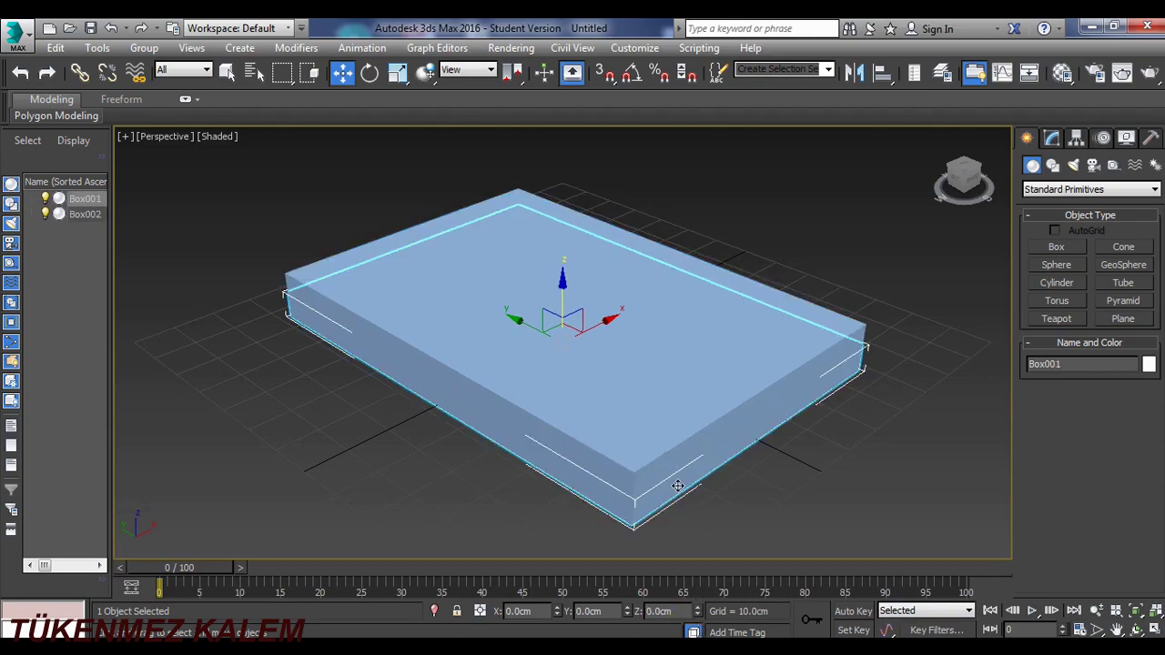
left_click(1052, 137)
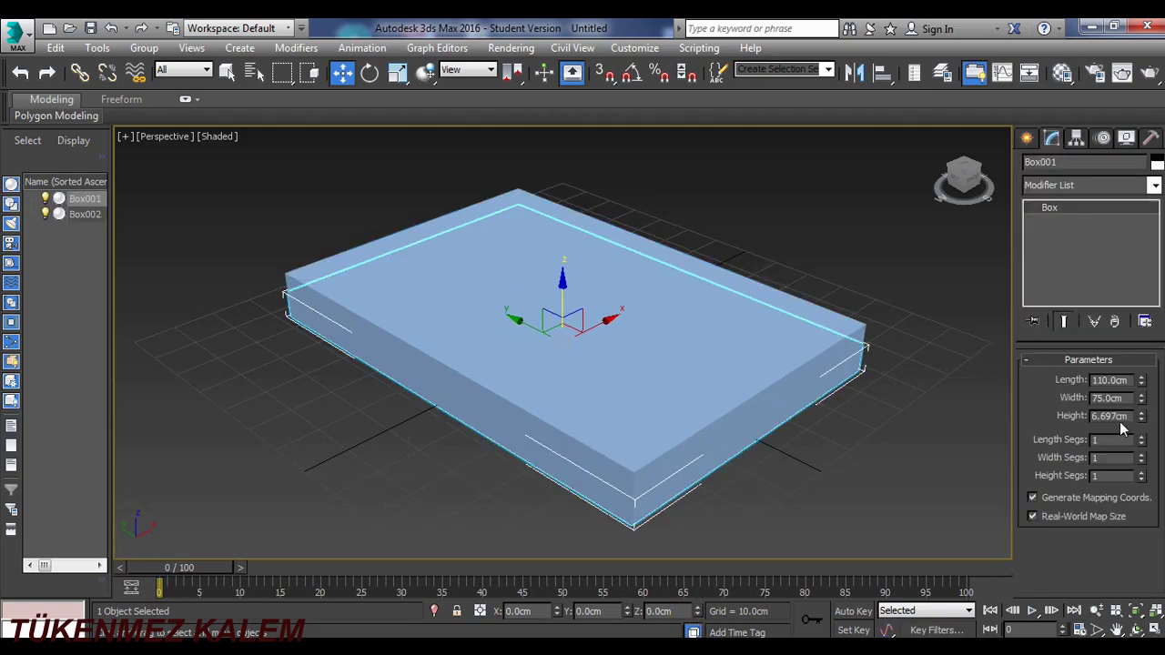
double_click(1115, 379)
type("100")
key("Return")
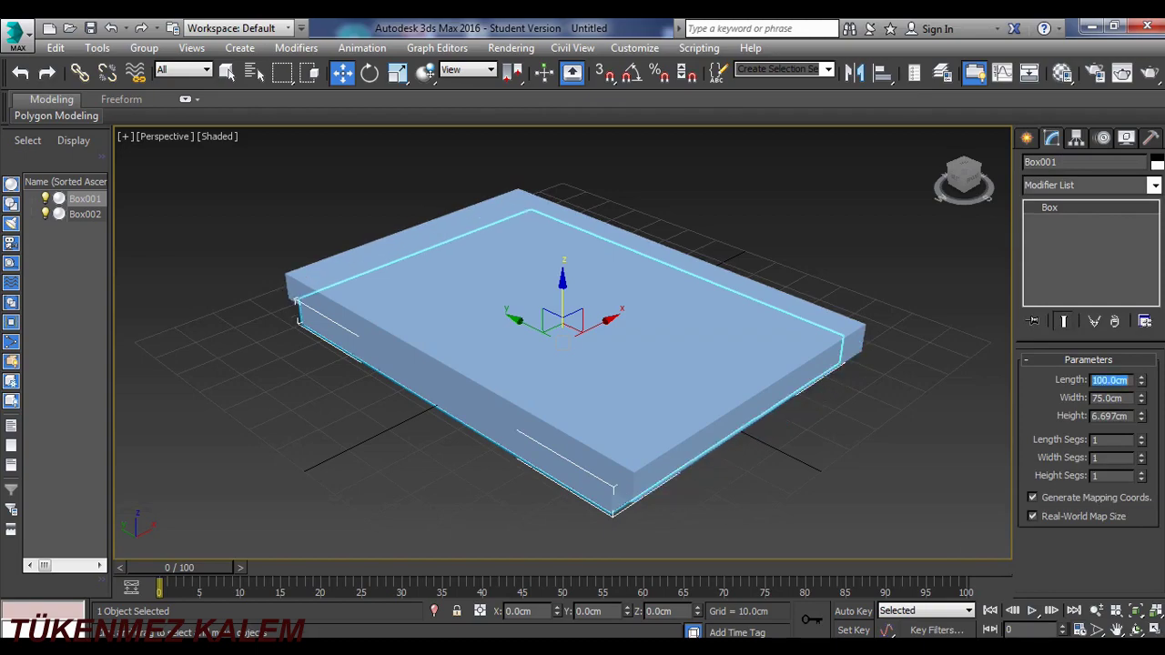
left_click(1103, 401)
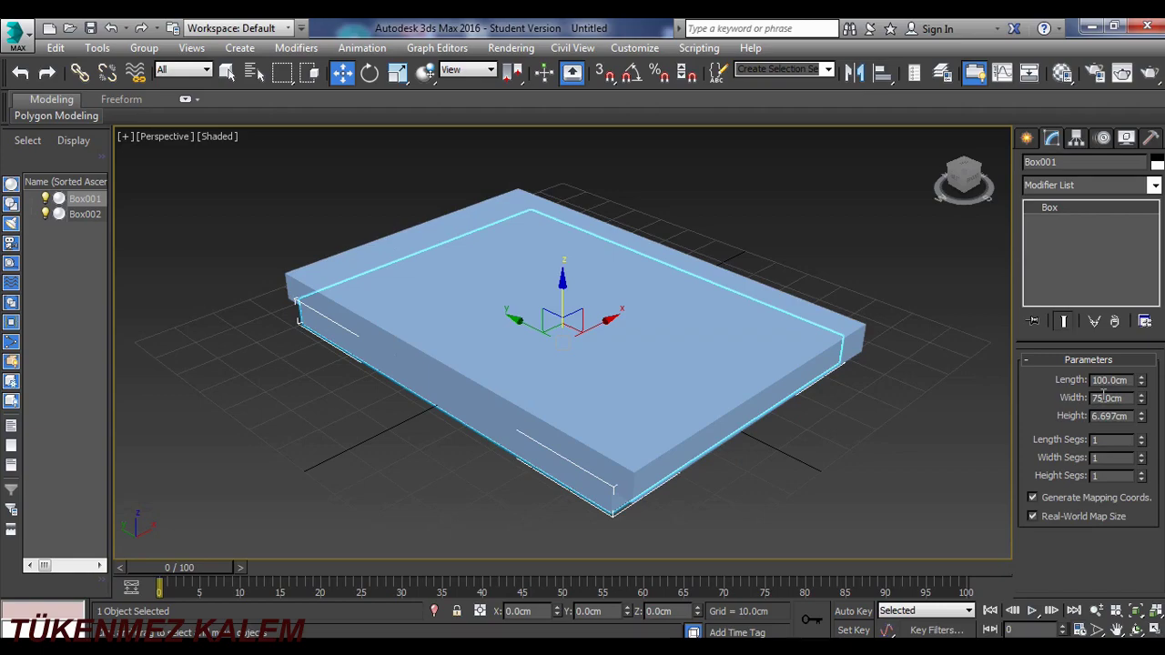
double_click(1111, 397)
type("65")
key("Return")
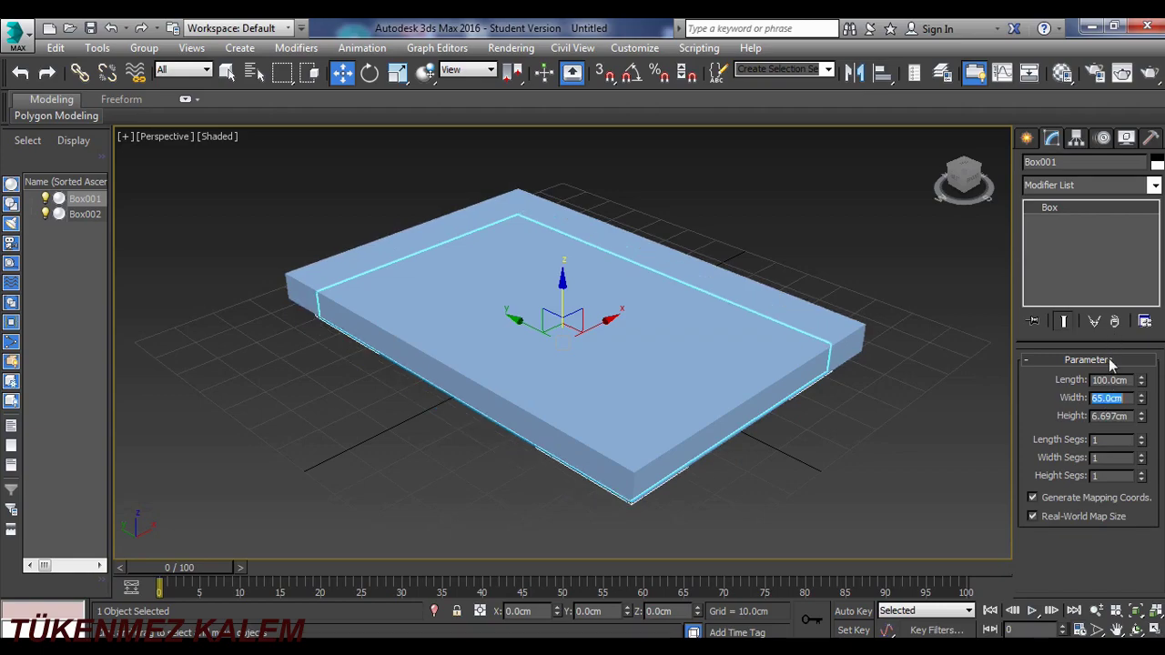
left_click(1106, 416)
type("5")
key("Return")
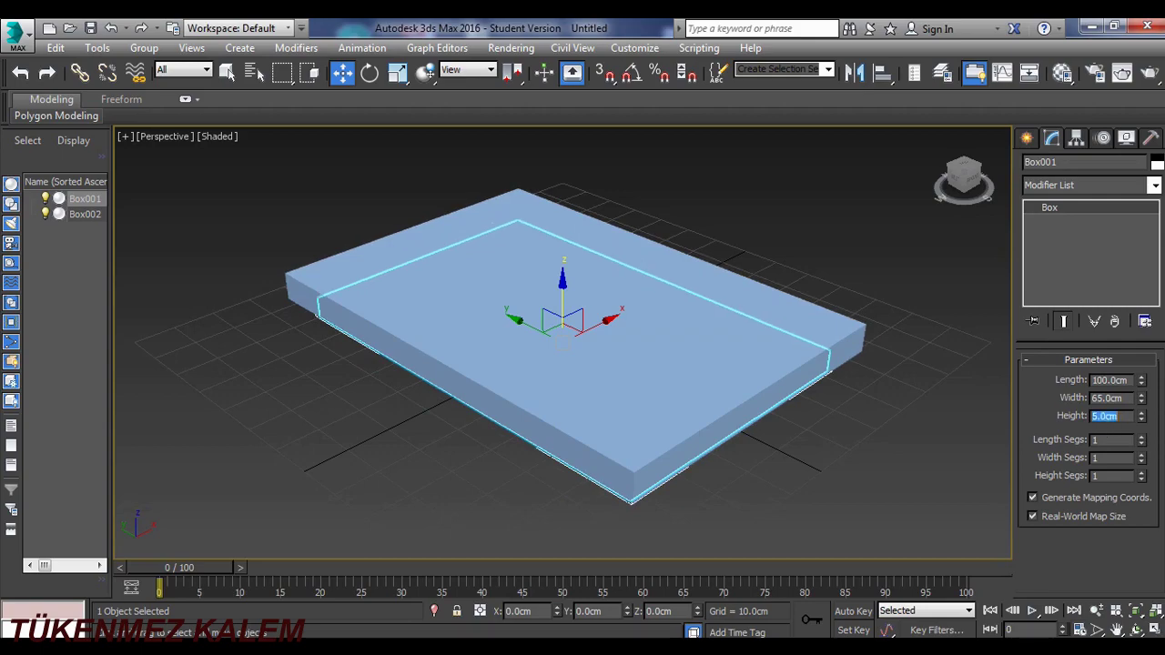
Step: Set the upper Box002's height to 5 cm
left_click(844, 342)
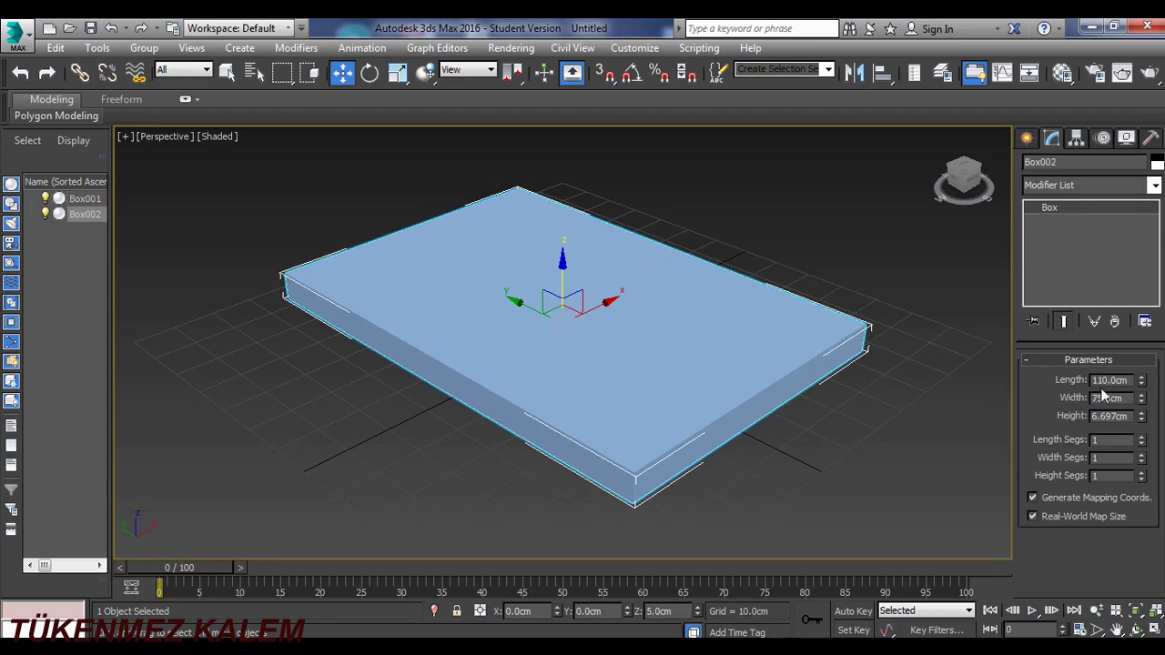
double_click(1119, 415)
type("5")
key("Return")
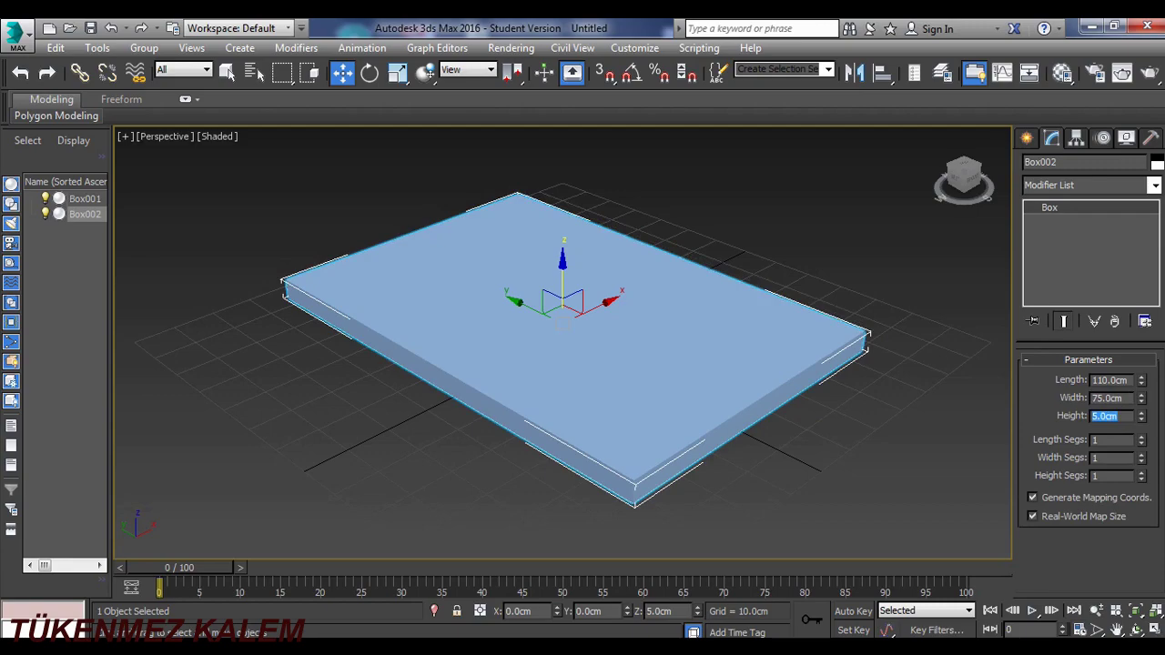
left_click(957, 180)
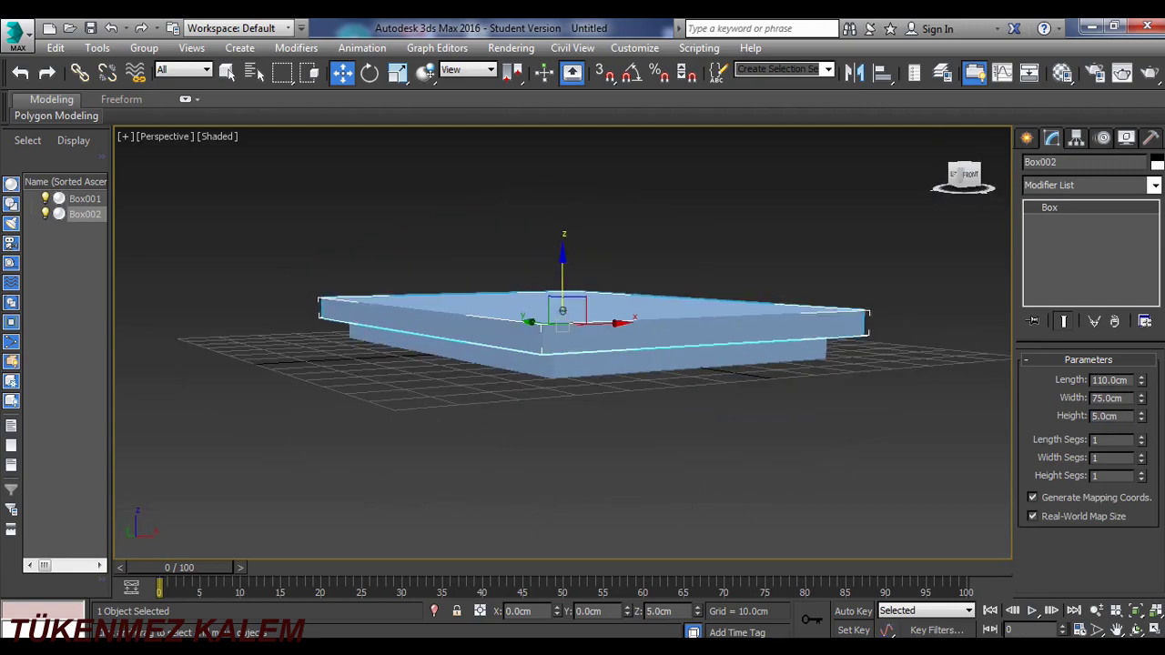
Step: Give the lower Box001 an orange object colour
mouse_move(965, 173)
left_mouse_down()
mouse_move(965, 191)
mouse_move(965, 164)
left_mouse_up()
left_click(674, 318)
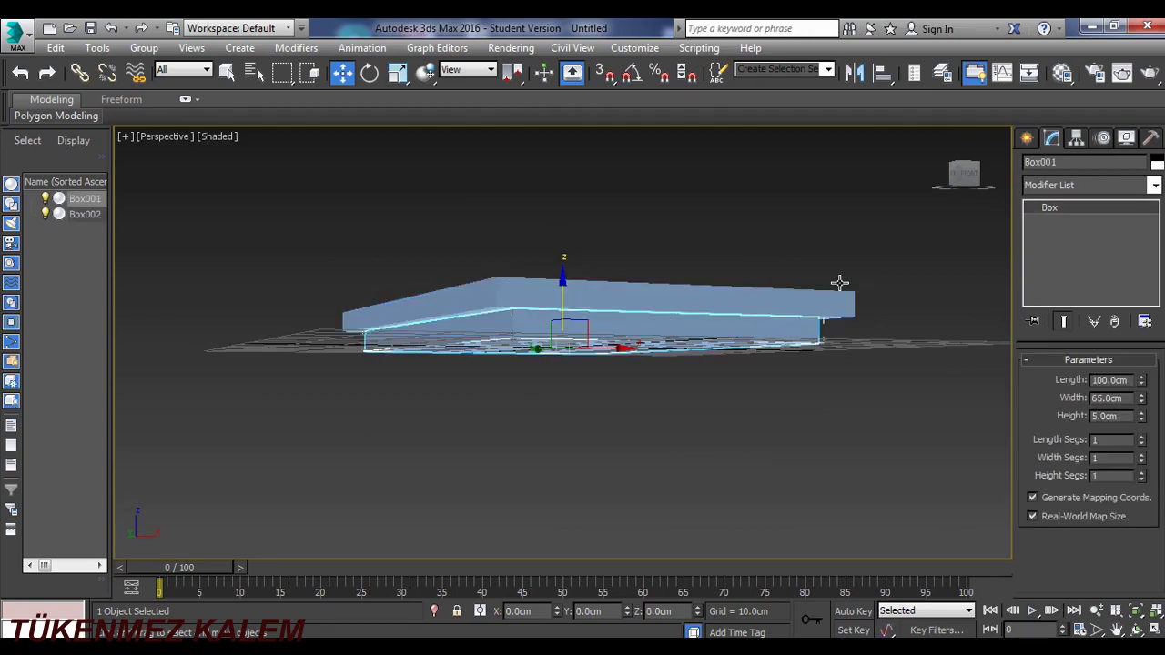
left_click(1157, 162)
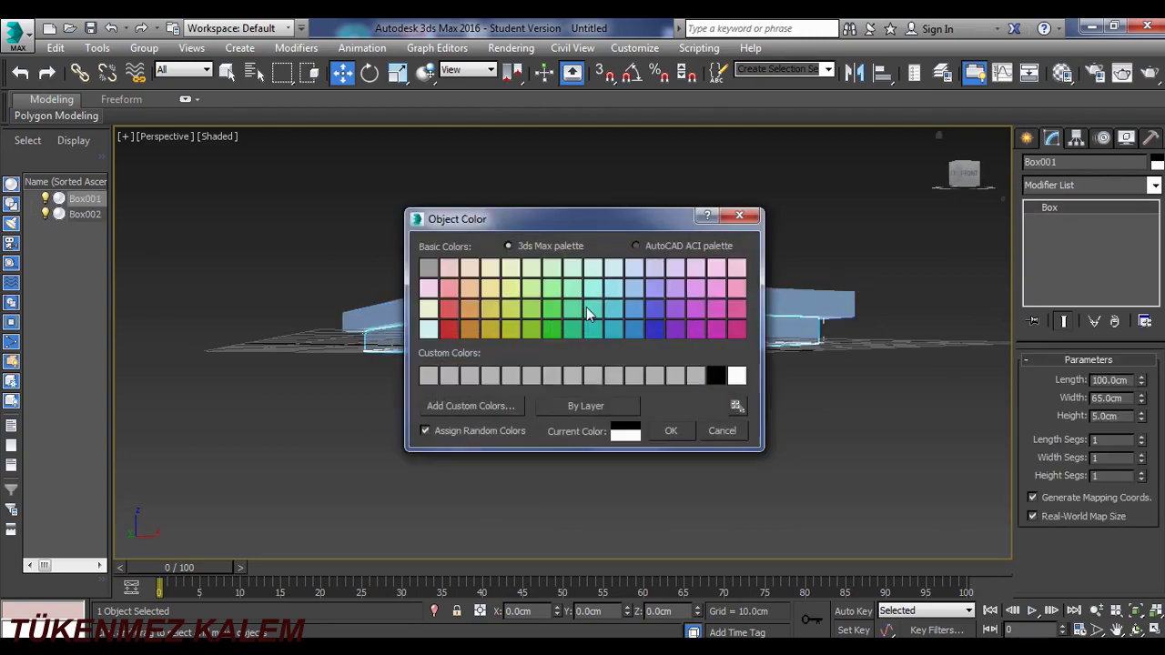
left_click(469, 330)
left_click(667, 433)
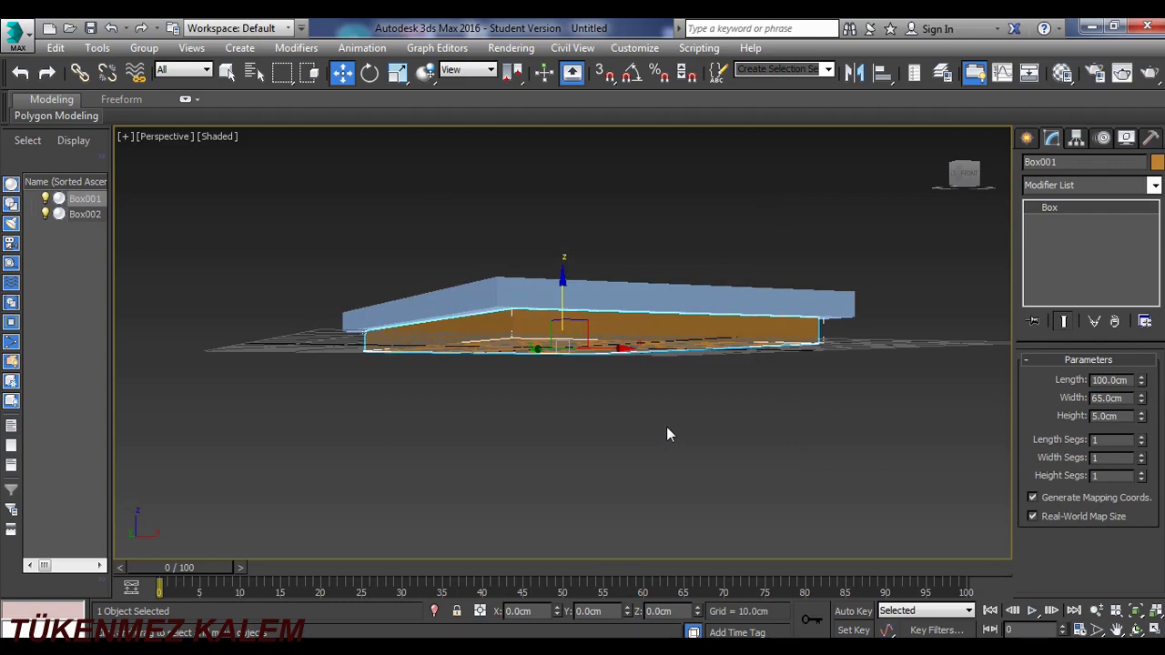
left_click(783, 303)
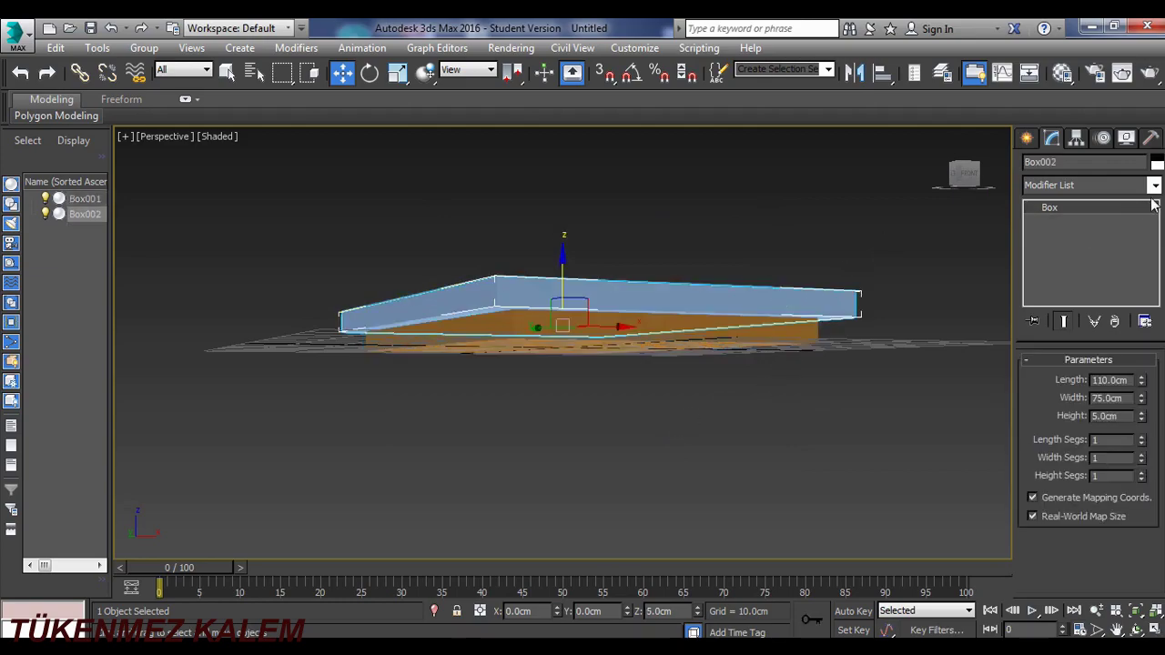
Step: Give the upper Box002 a red object colour and orbit to view it
left_click(1157, 162)
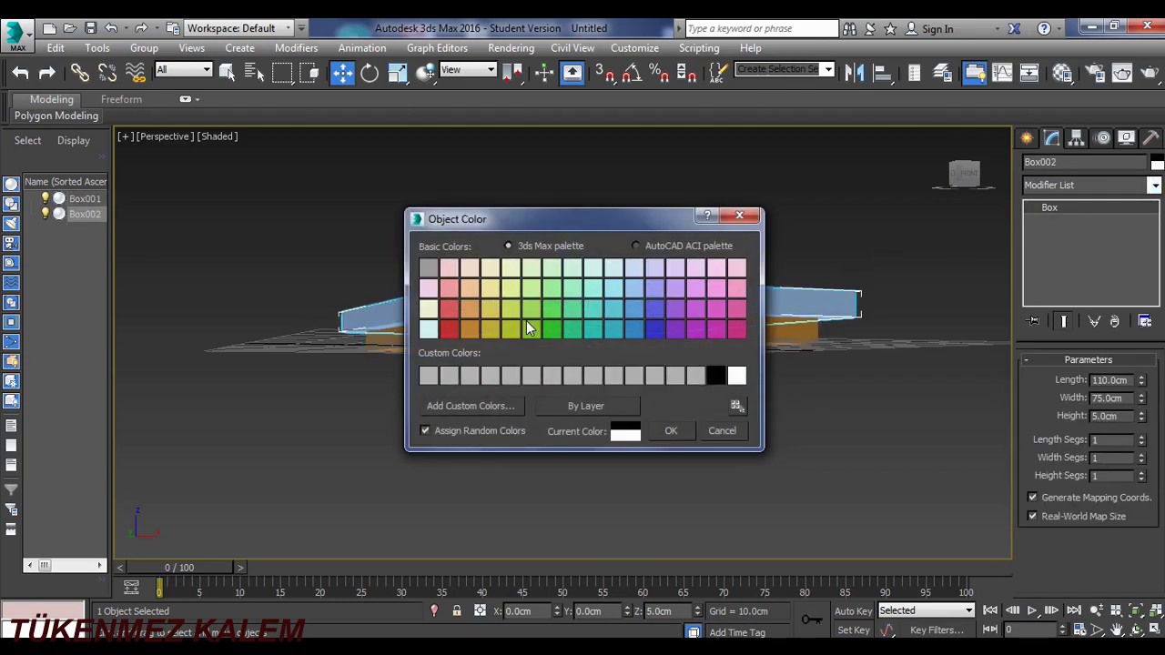
left_click(511, 329)
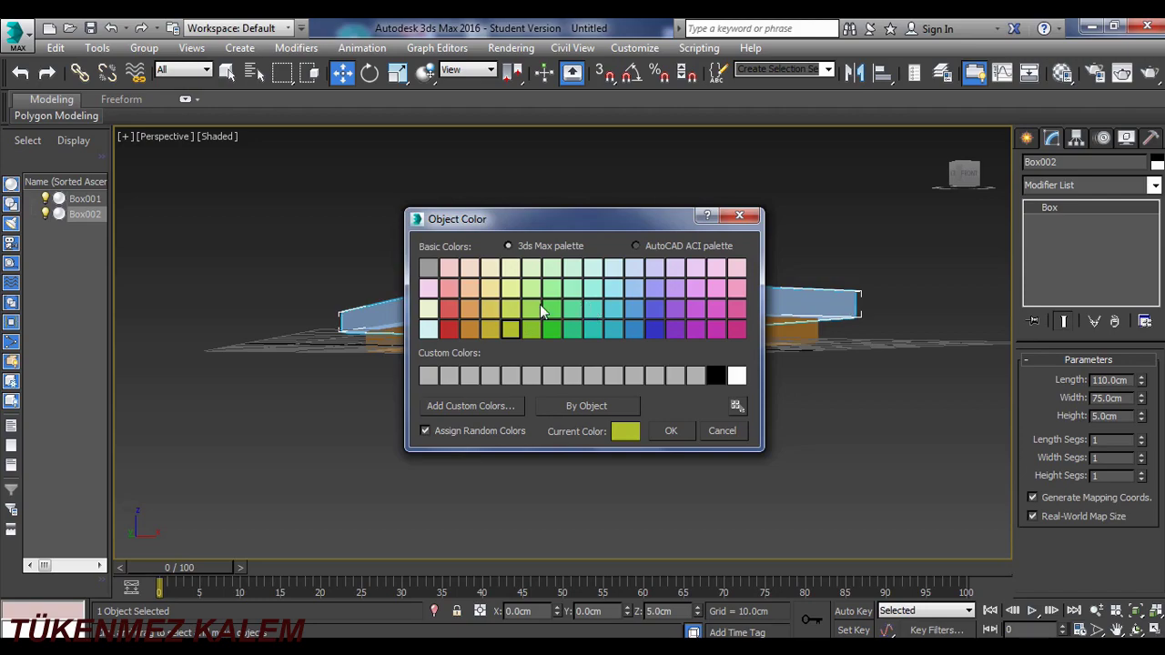
left_click(448, 329)
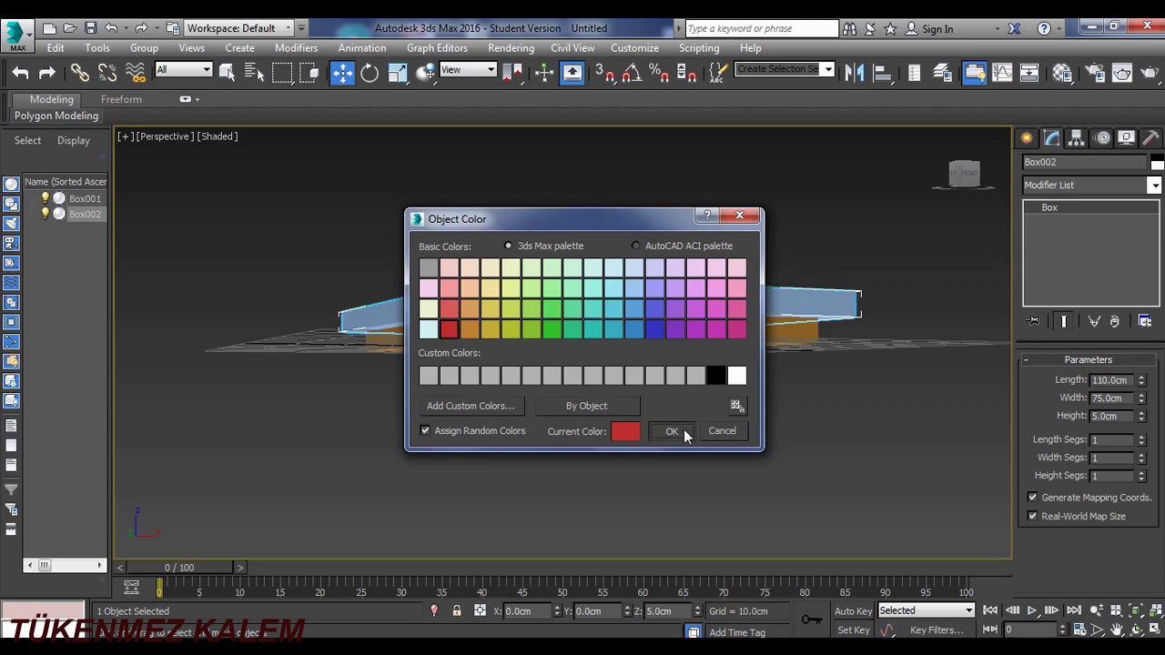
left_click(671, 430)
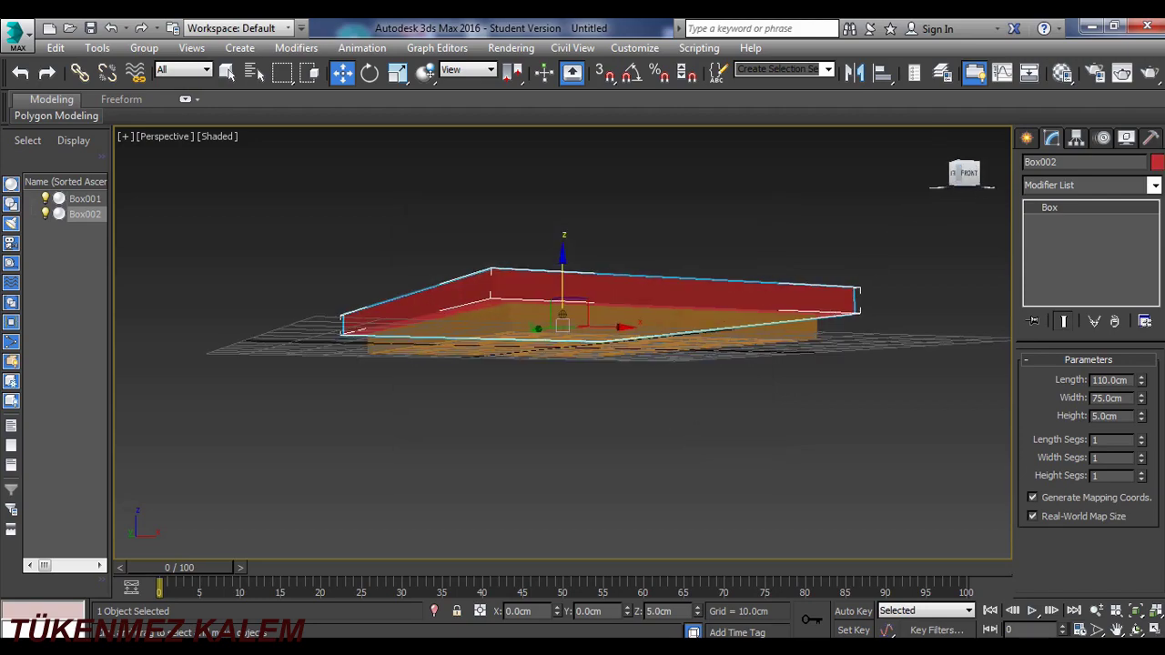
middle_click_drag(564, 364, 583, 364, "alt")
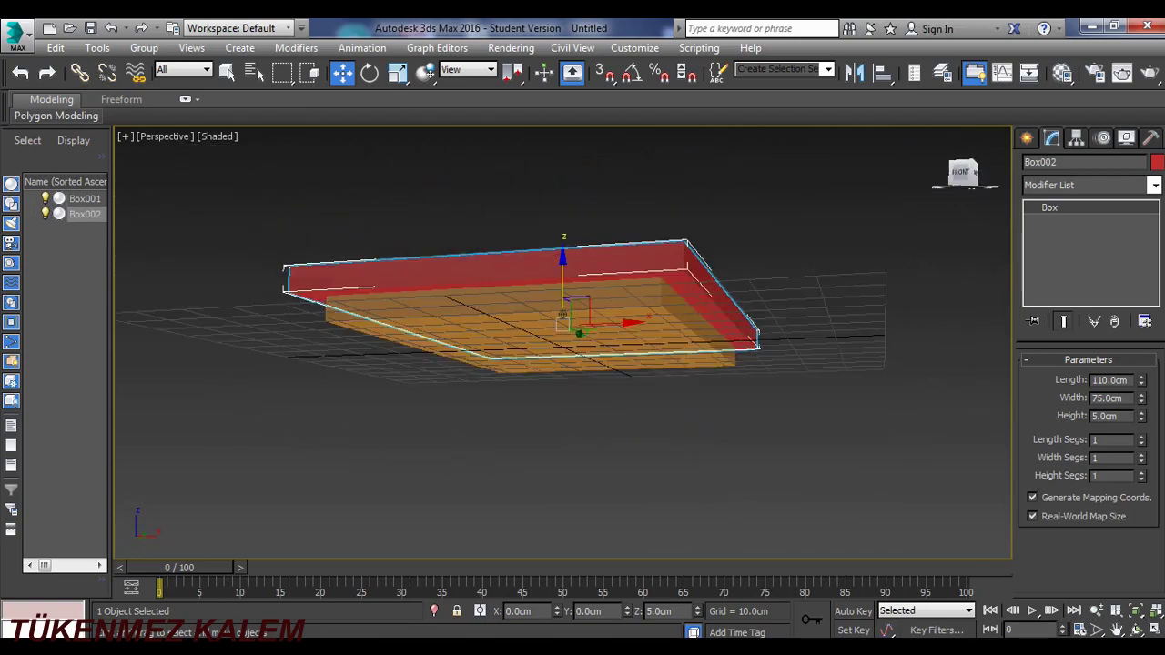
middle_click_drag(709, 327, 728, 280, "alt")
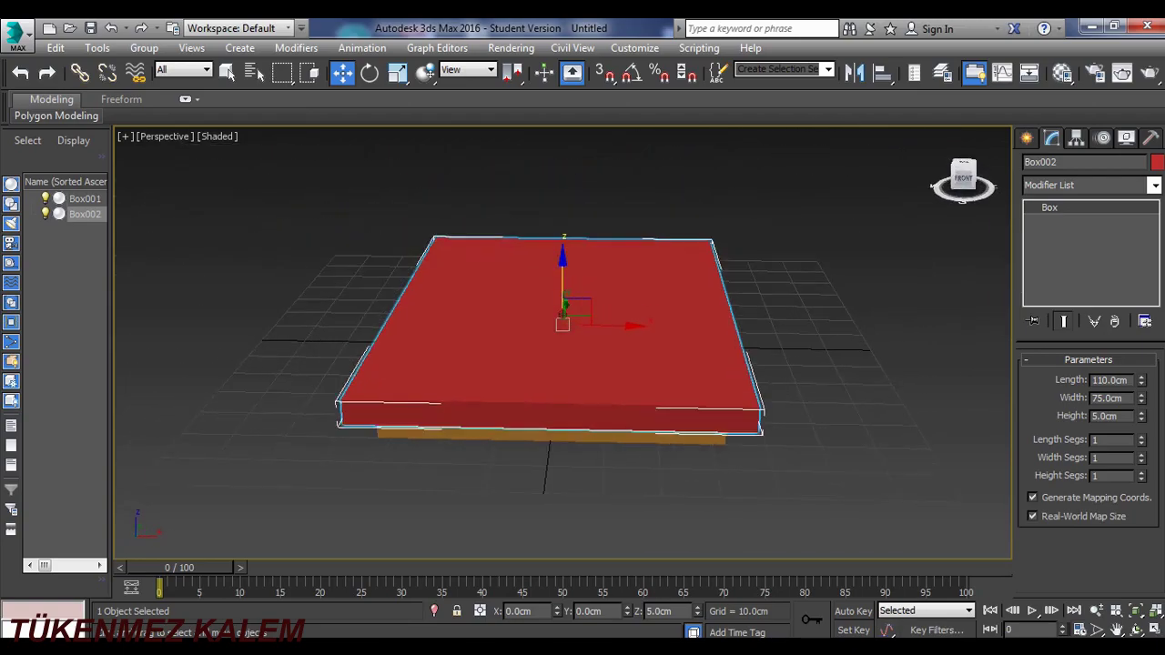
Step: Convert the red Box002 to an Editable Poly from the quad menu
right_click(650, 305)
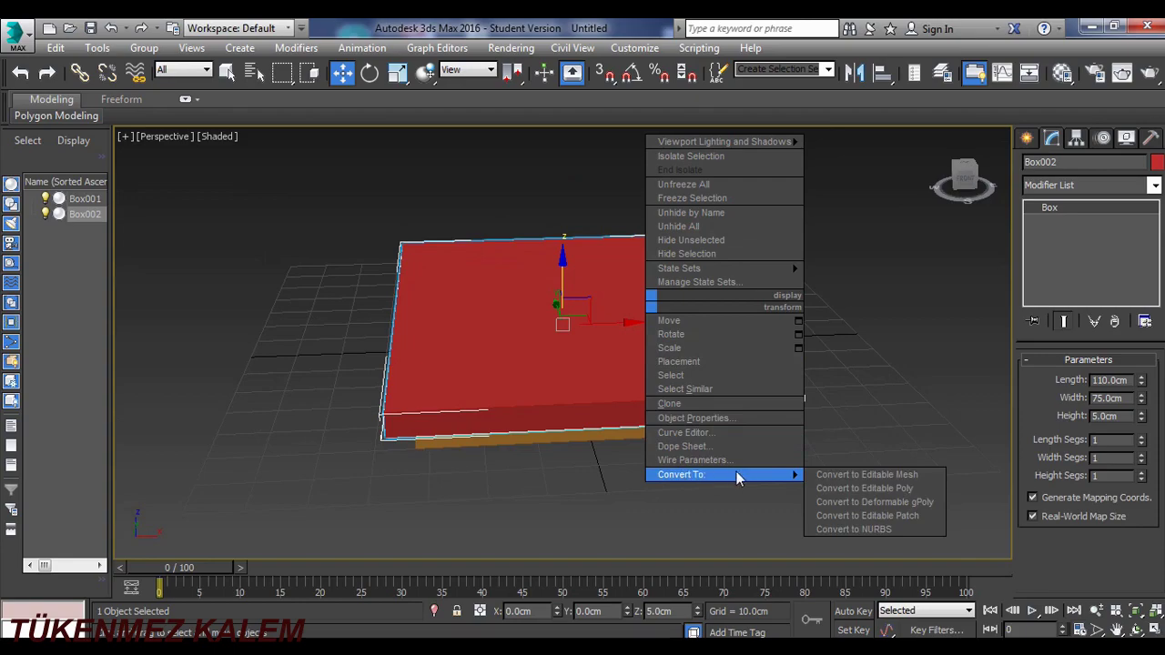
left_click(833, 486)
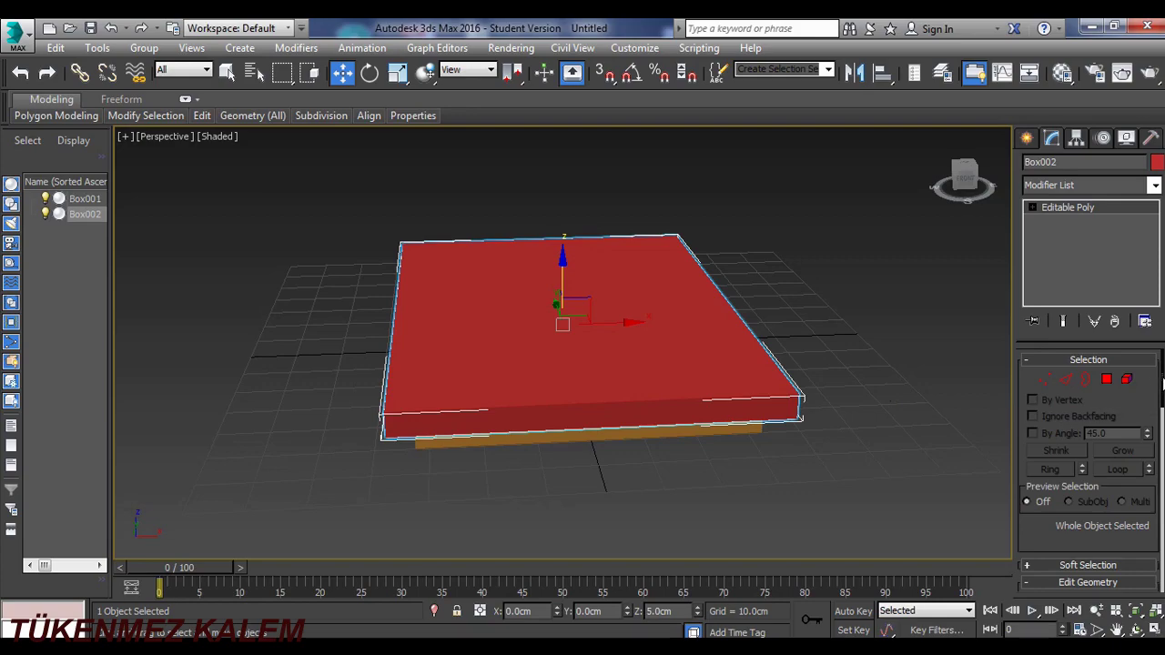
left_click_drag(1162, 384, 1163, 390)
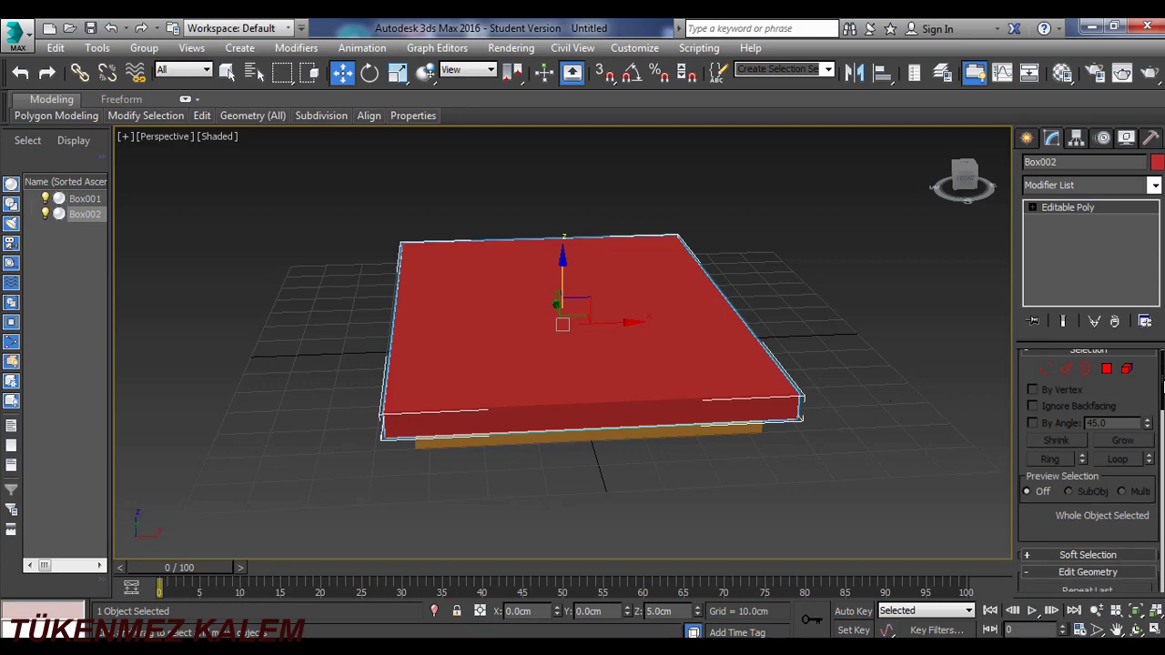
Step: At edge level, select Box002's front, left, right and back top rim edges
left_click(1066, 361)
key("2")
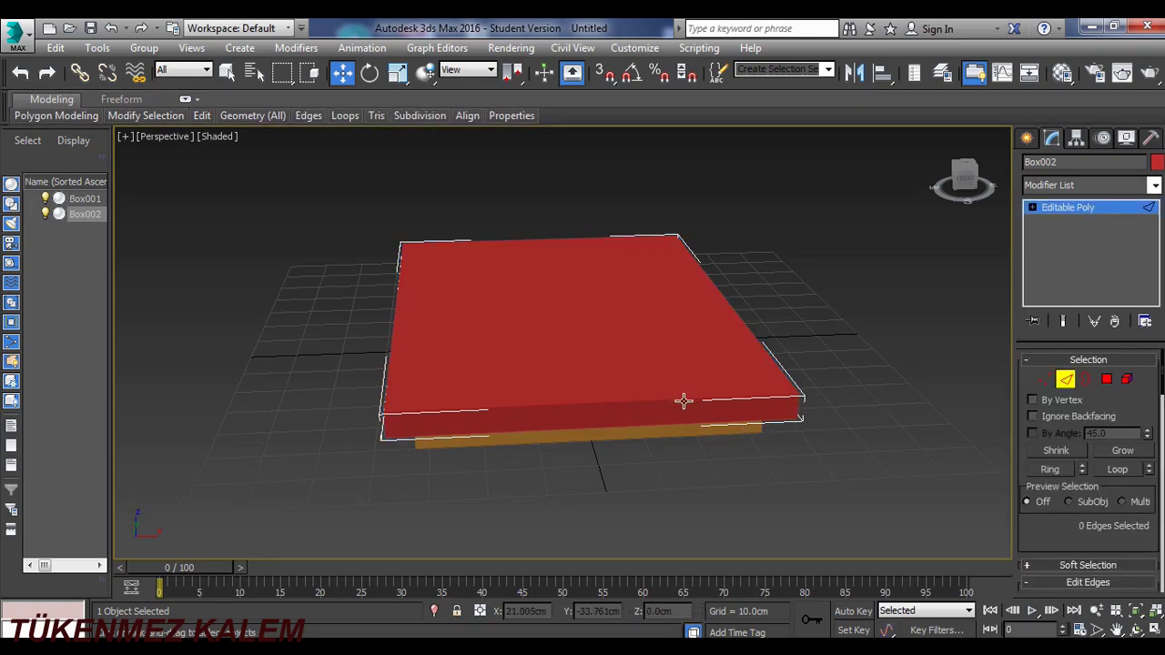
left_click(683, 399)
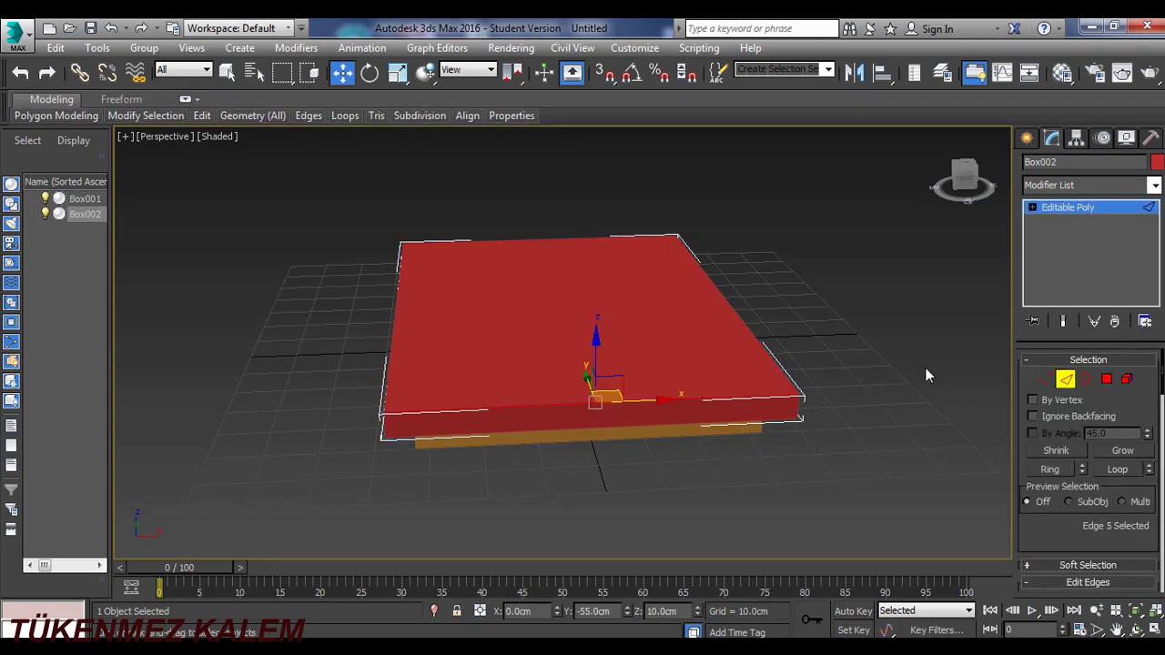
left_click(1129, 471)
left_click(393, 317)
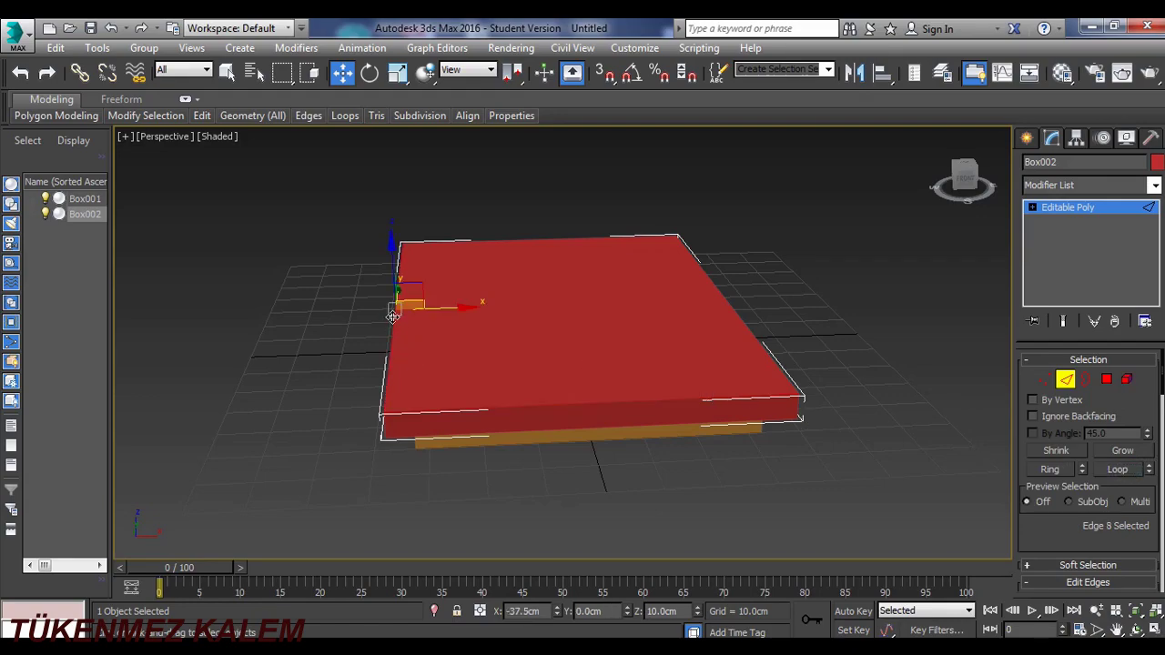
left_click(506, 405, "ctrl")
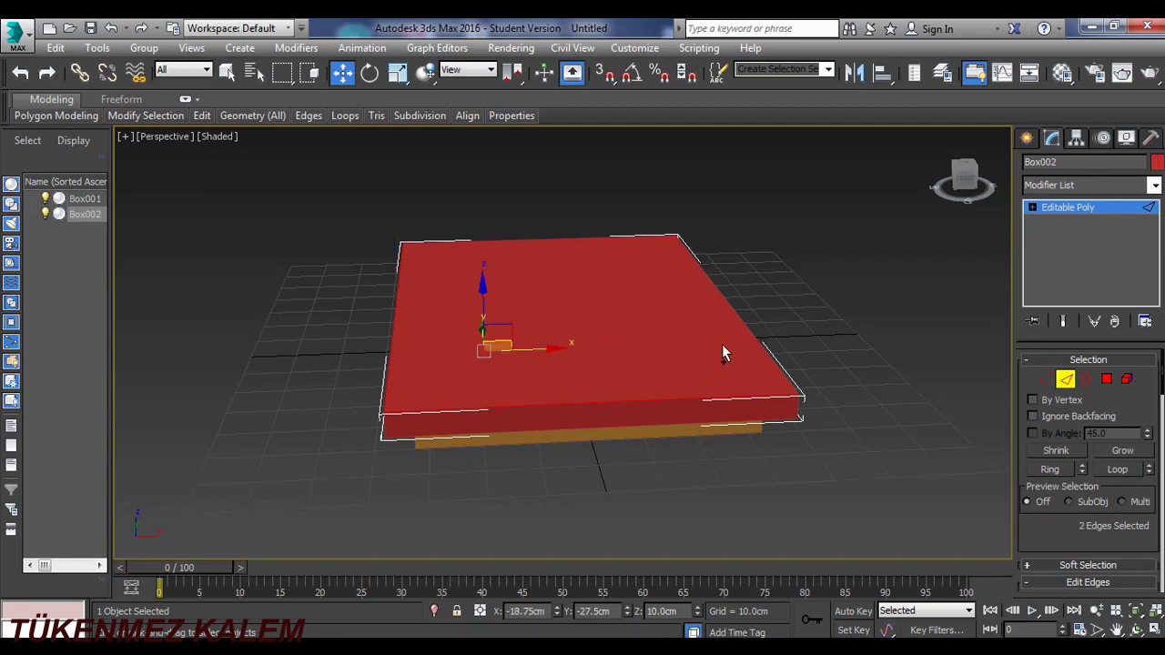
left_click(743, 320, "ctrl")
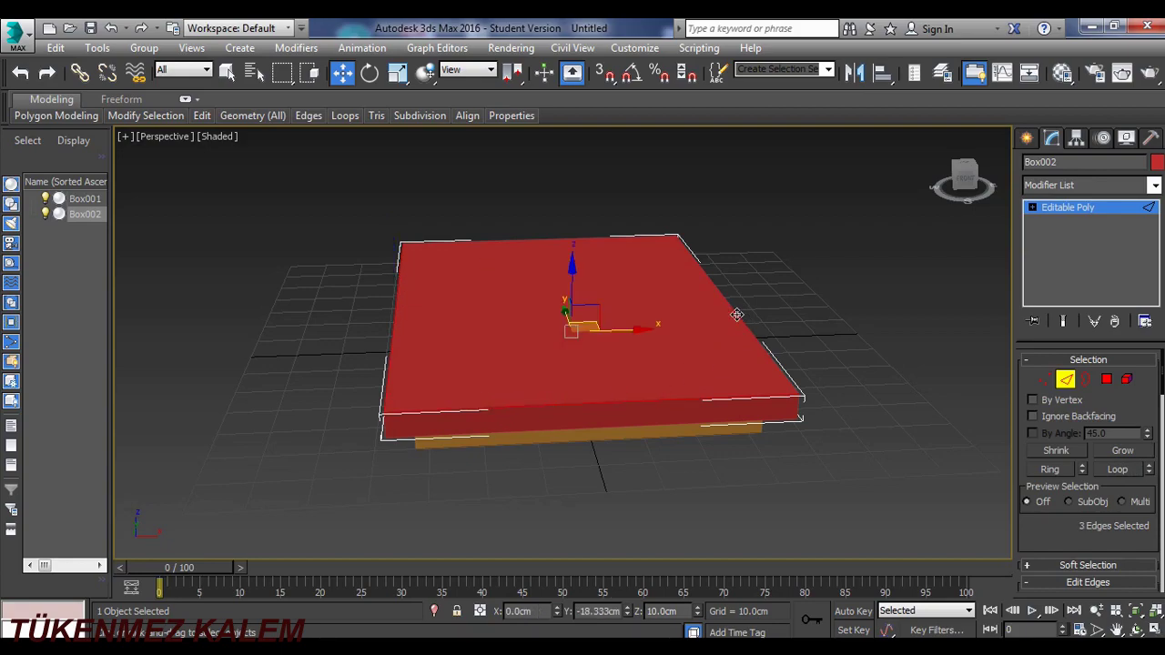
left_click(598, 237, "ctrl")
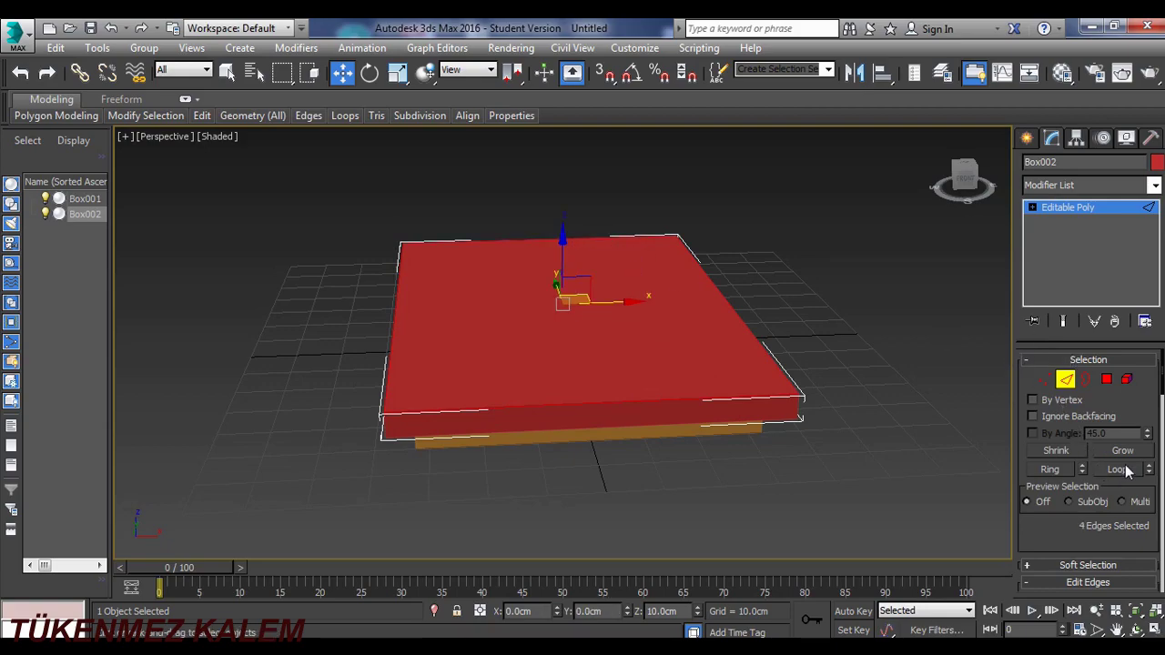
scroll(1089, 455, "down", 5)
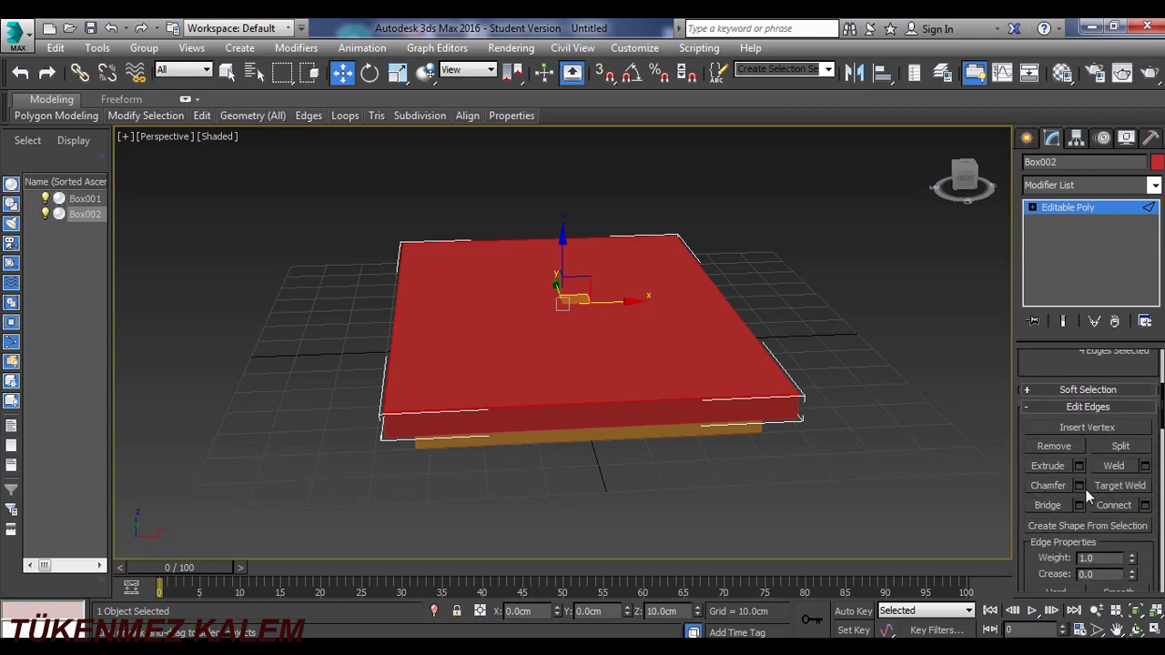
Step: Chamfer the selected rim edges by 2.0cm with 3 segments
left_click(1079, 486)
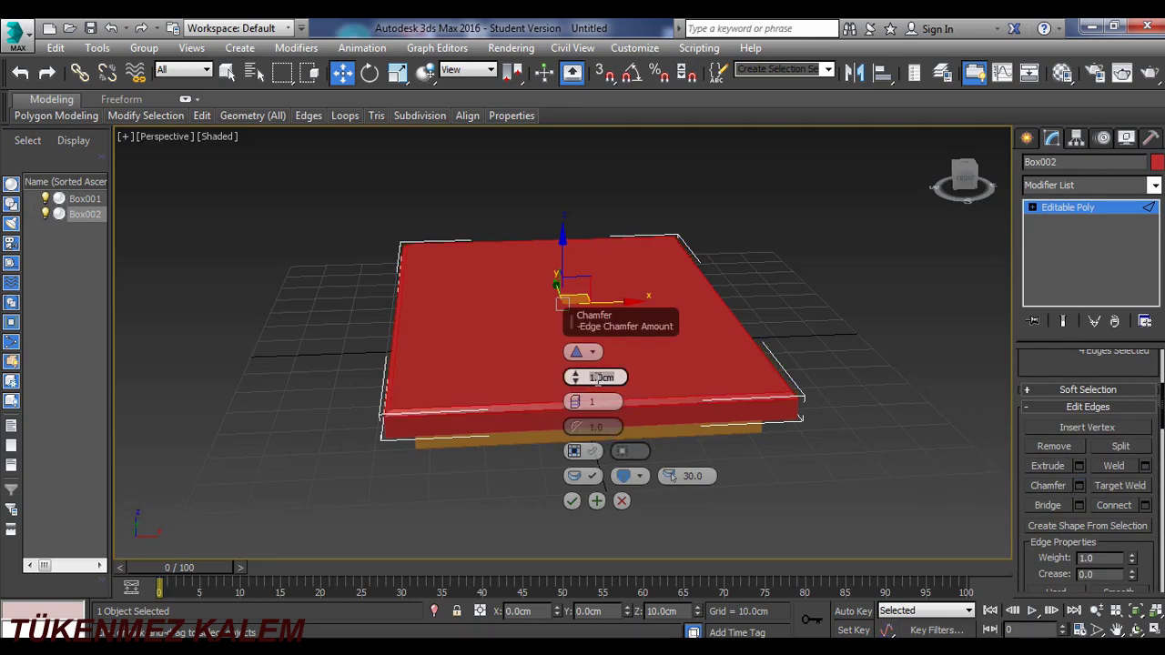
type("2")
key("Return")
left_click(606, 402)
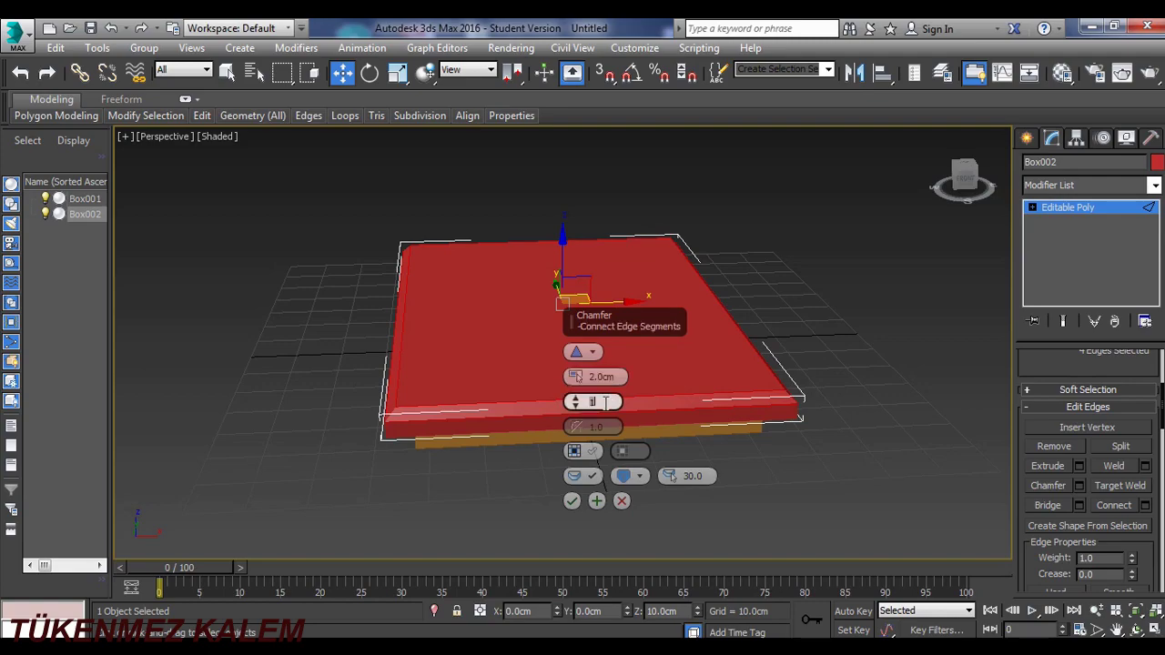
type("3")
key("Return")
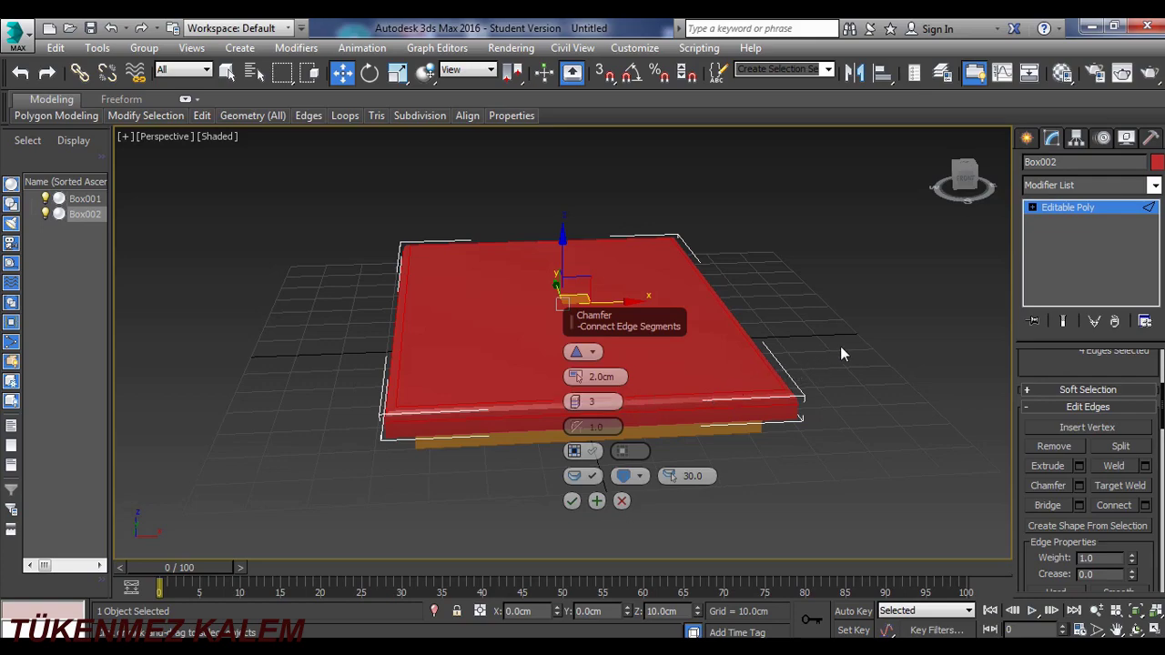
left_click(572, 501)
Step: Orbit to inspect the chamfered rim and clear the edge selection
scroll(673, 450, "up", 1)
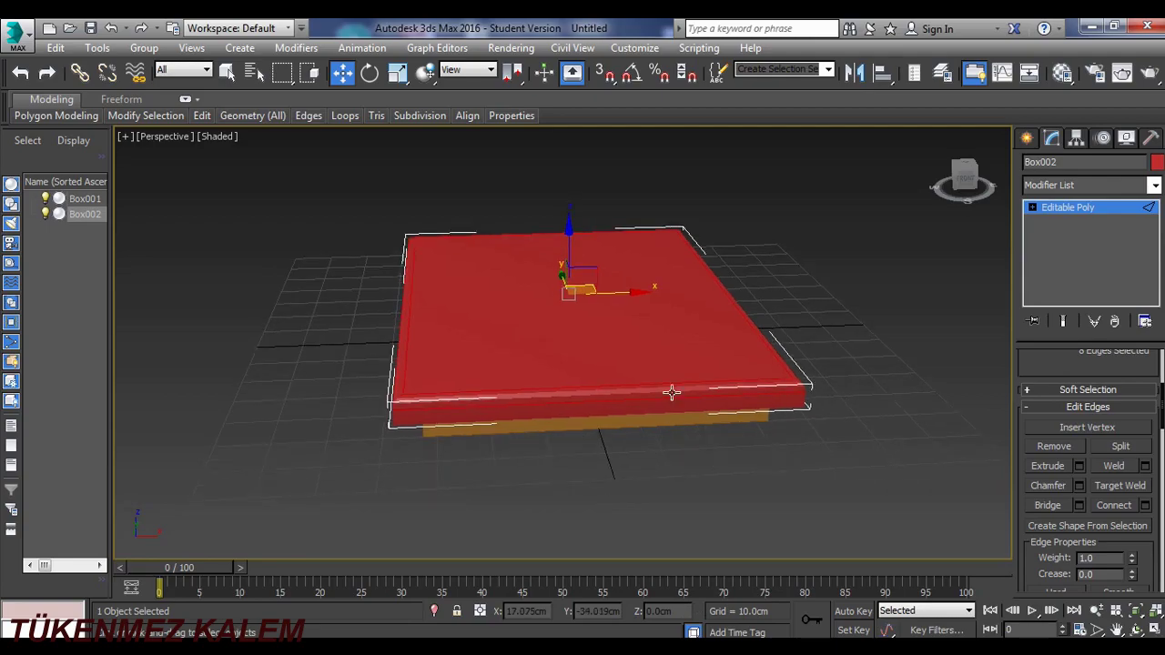
scroll(671, 392, "up", 2)
scroll(670, 391, "down", 1)
mouse_move(965, 178)
left_mouse_down()
mouse_move(919, 182)
mouse_move(976, 182)
left_mouse_up()
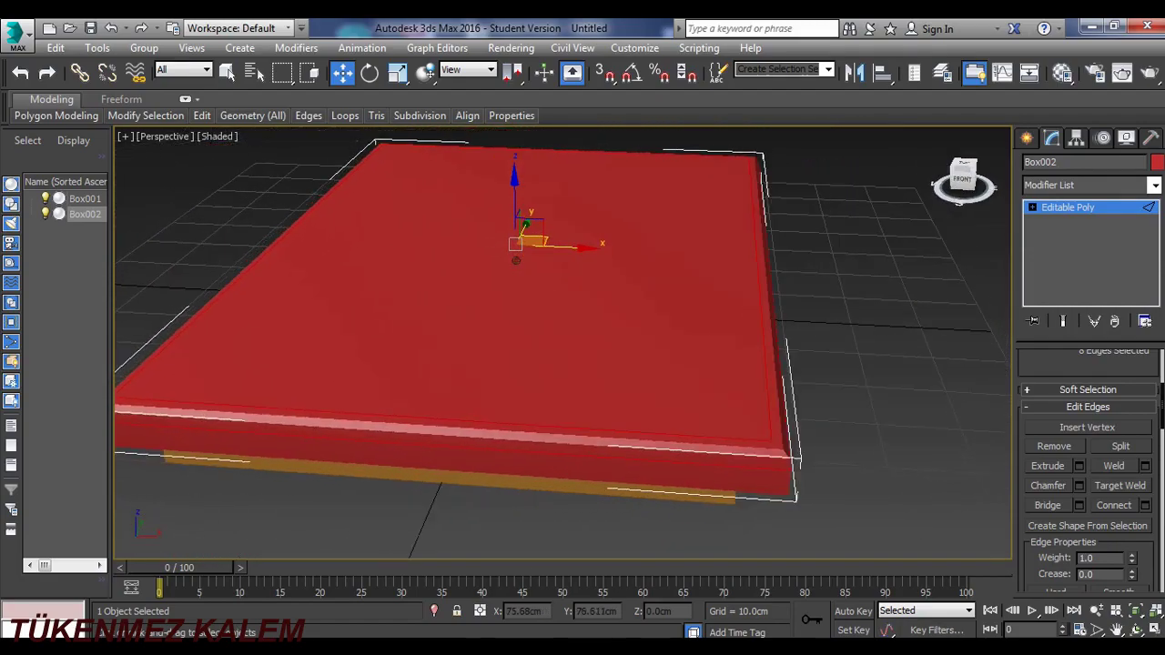
left_click(668, 296)
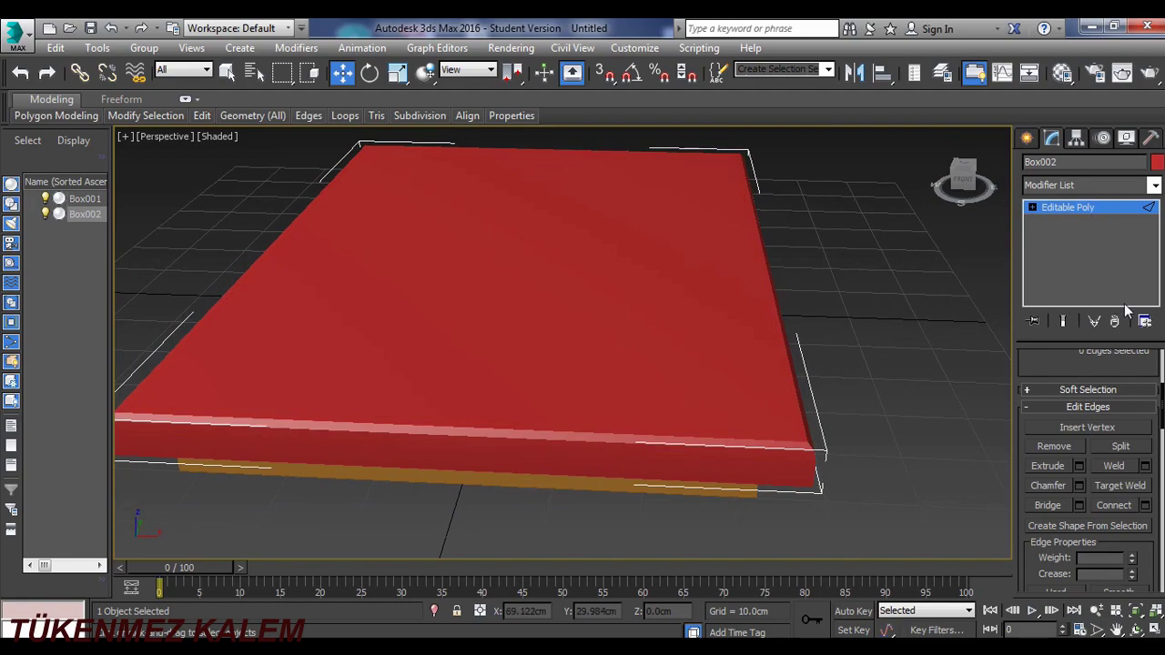
scroll(1111, 434, "up", 3)
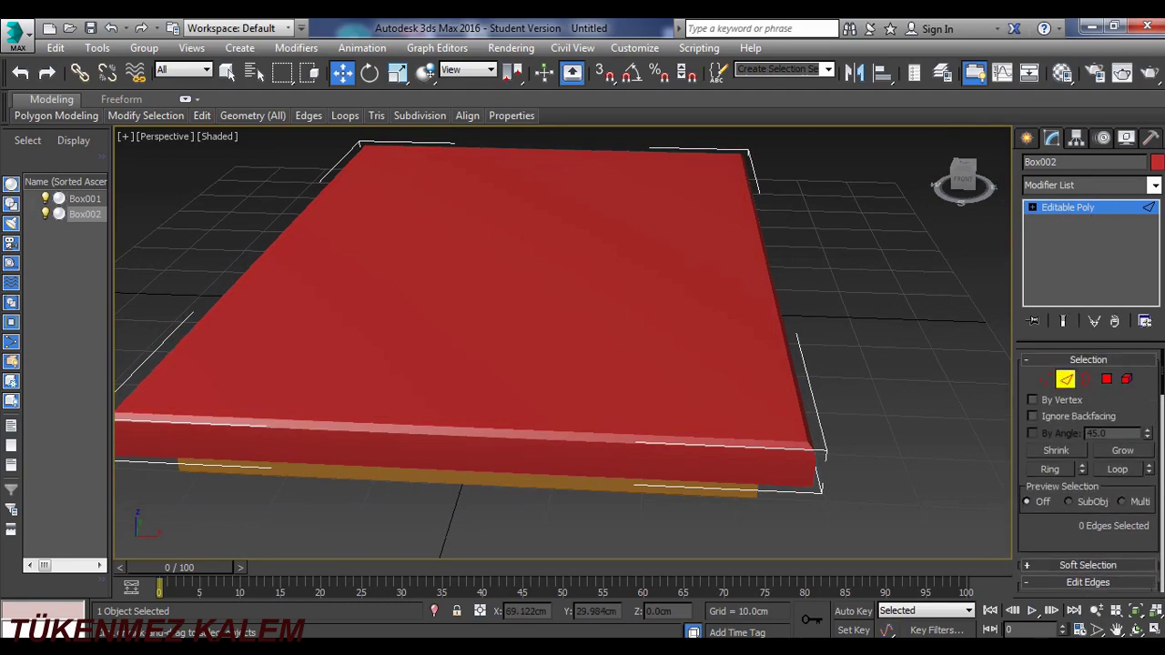
Step: Extrude Box002's top polygon by -1.0cm, then clear the polygon selection
left_click(1107, 379)
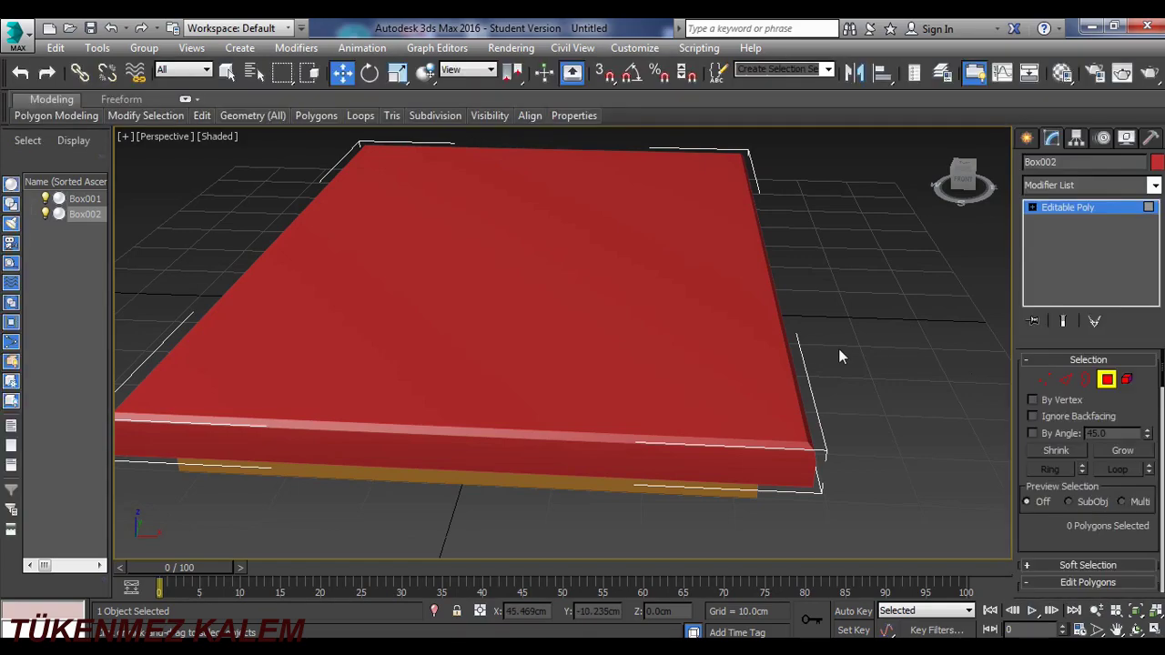
left_click(692, 346)
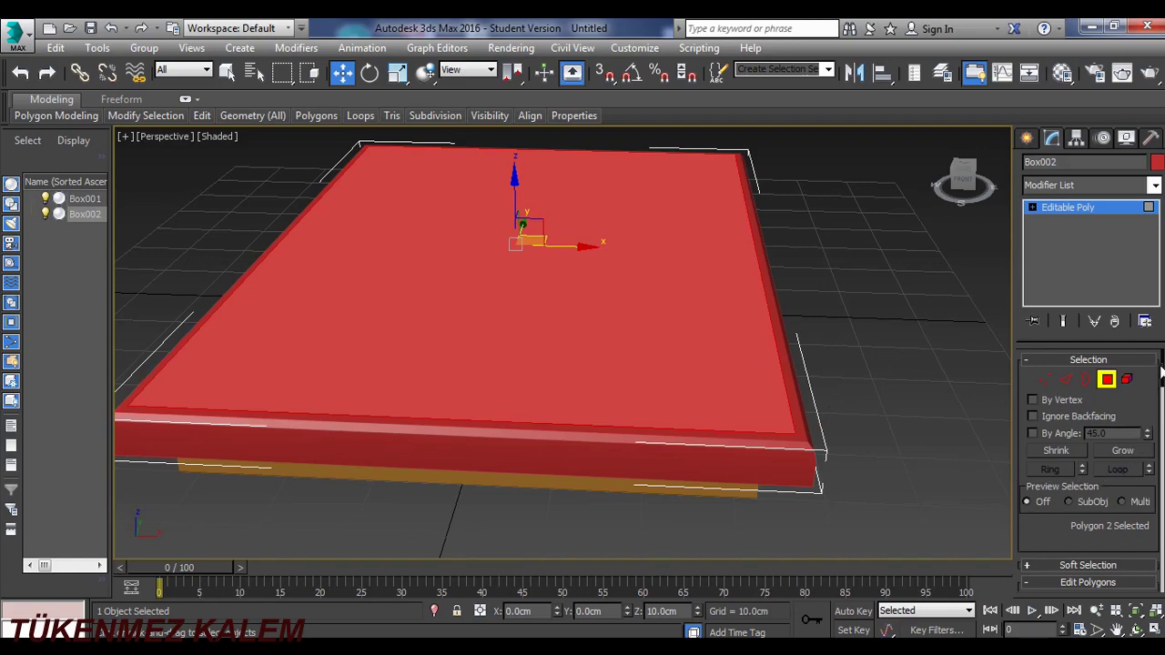
left_click_drag(1162, 368, 1163, 400)
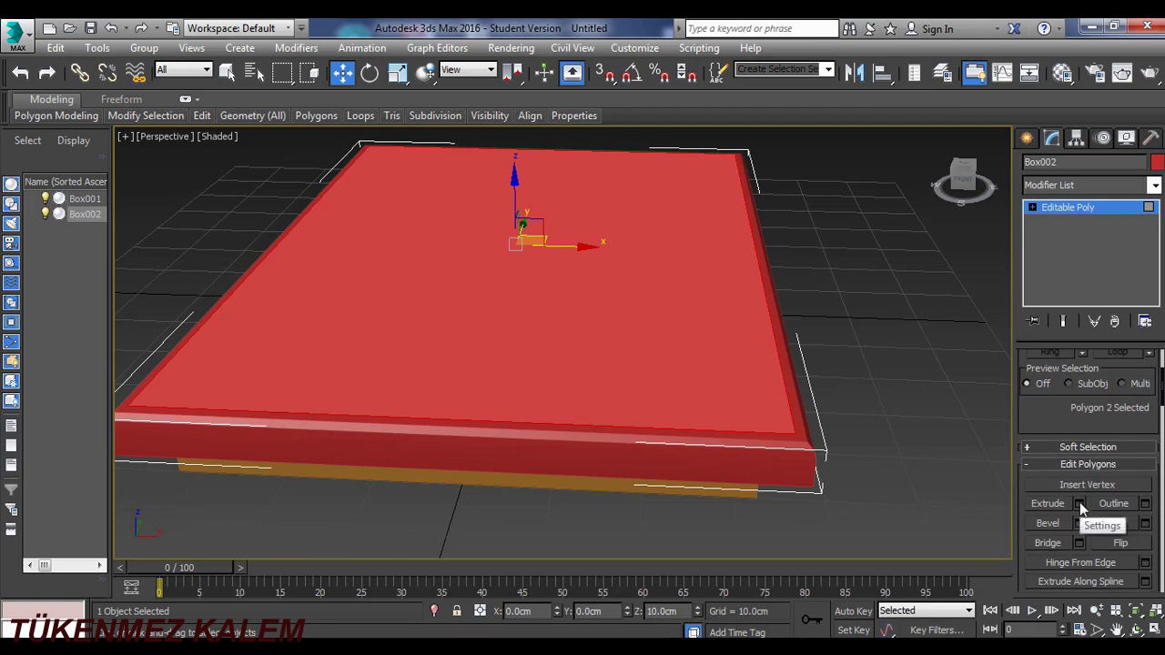
left_click(1080, 504)
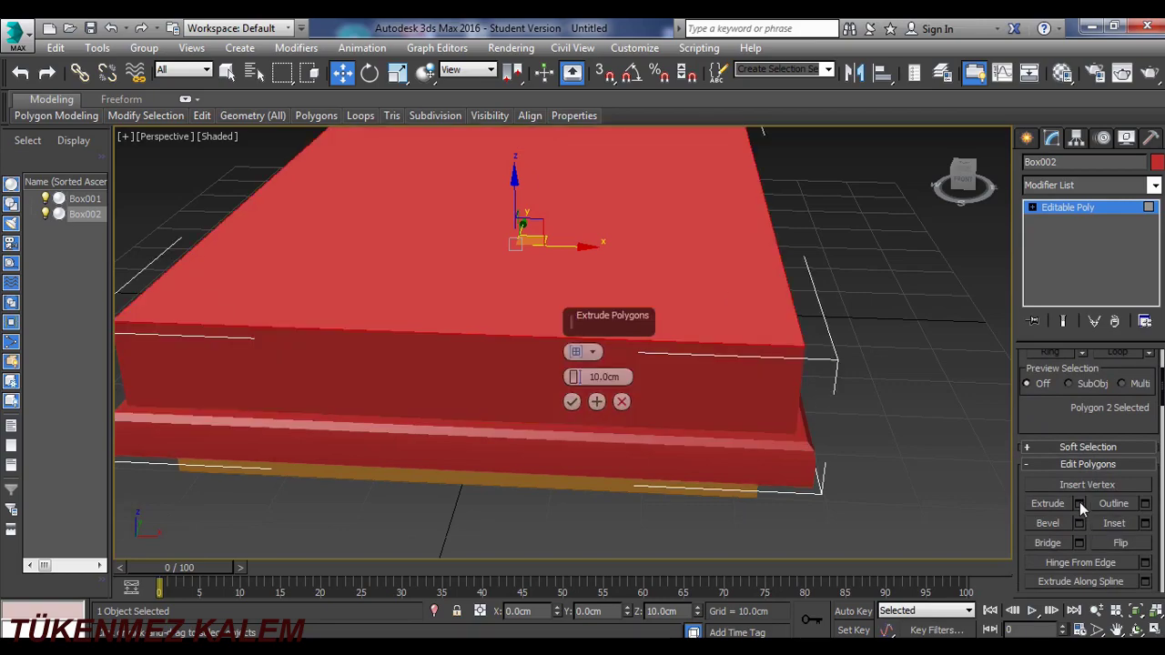
double_click(608, 385)
type("-1")
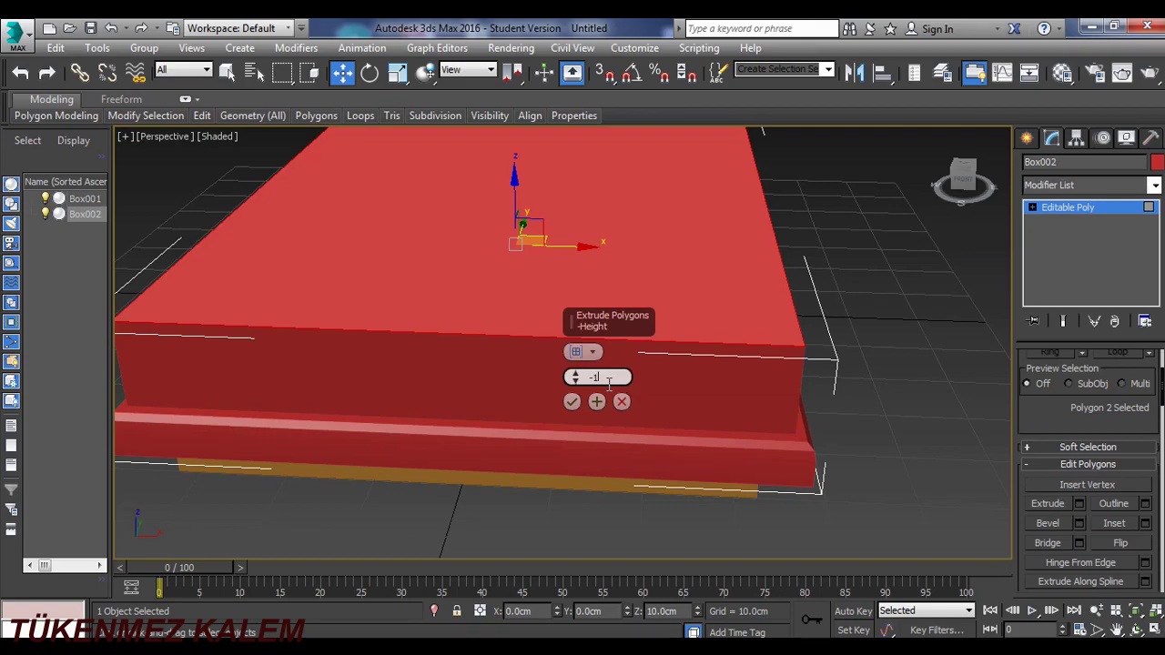
key("Return")
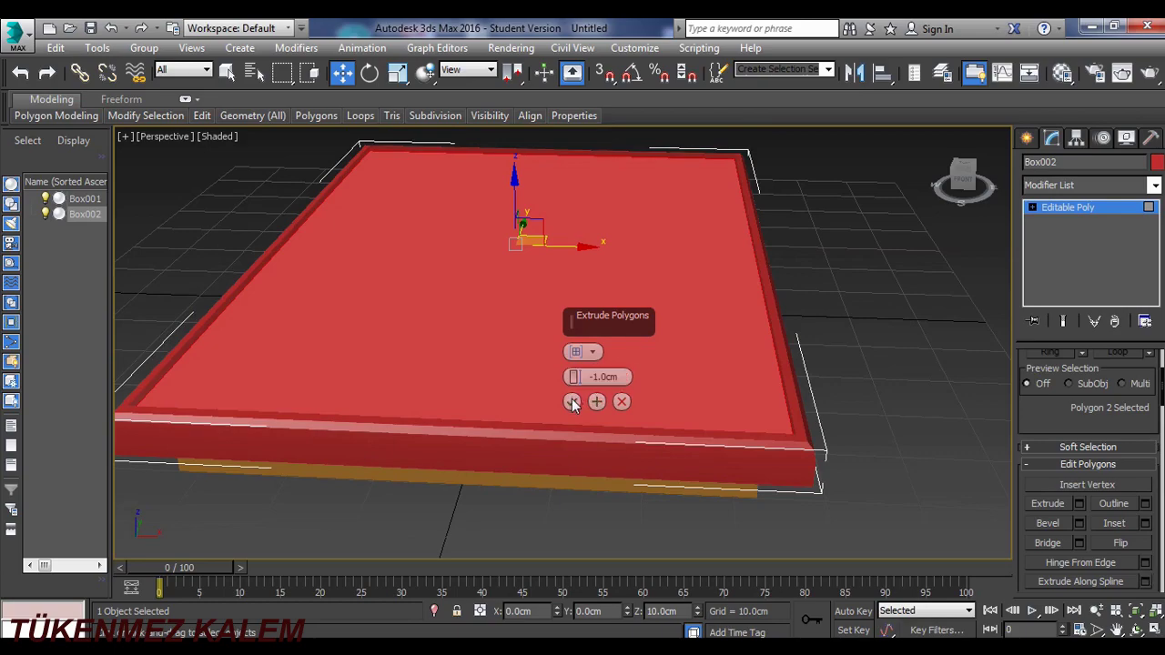
left_click(571, 402)
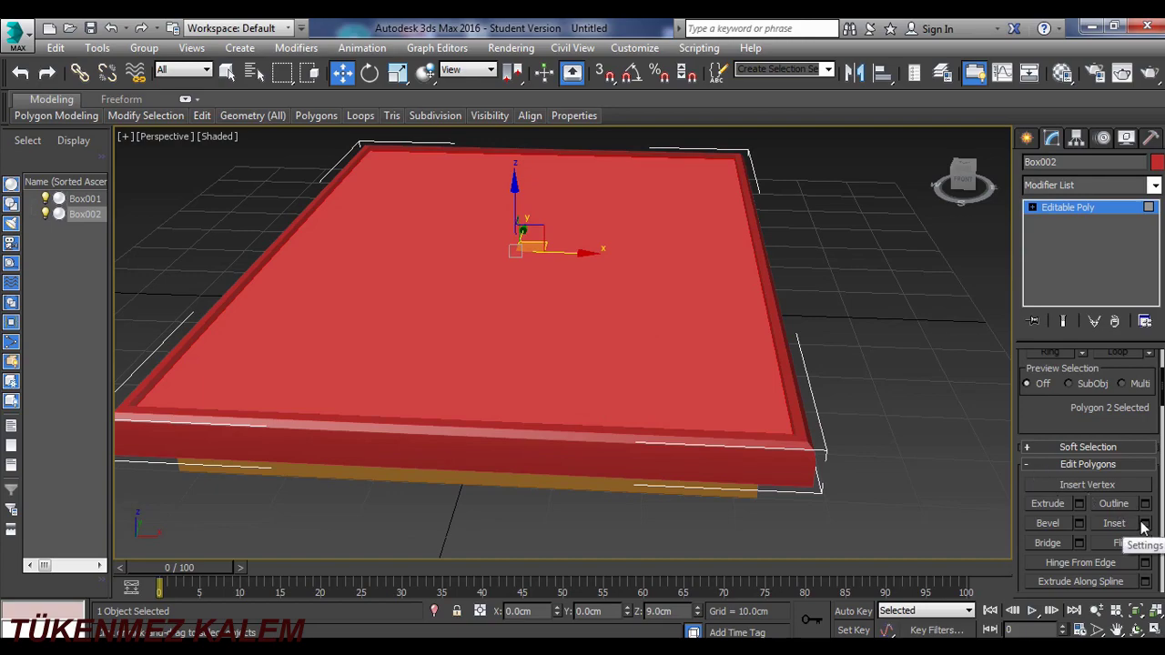
left_click(938, 429)
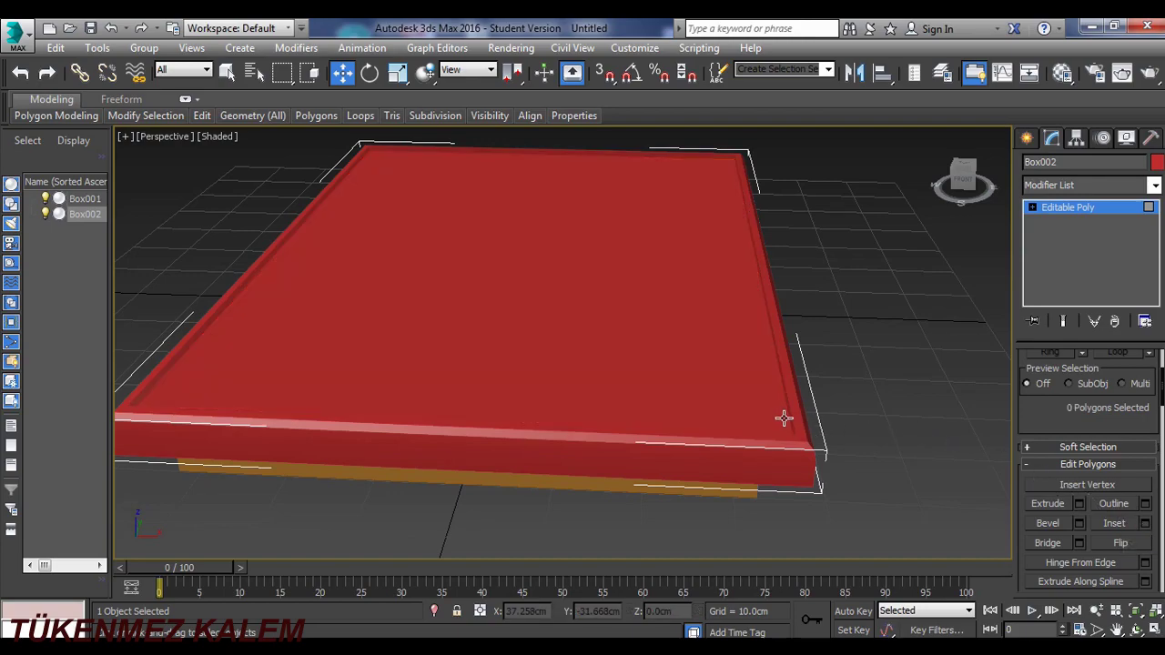
middle_click_drag(772, 412, 813, 446)
scroll(780, 263, "up", 2)
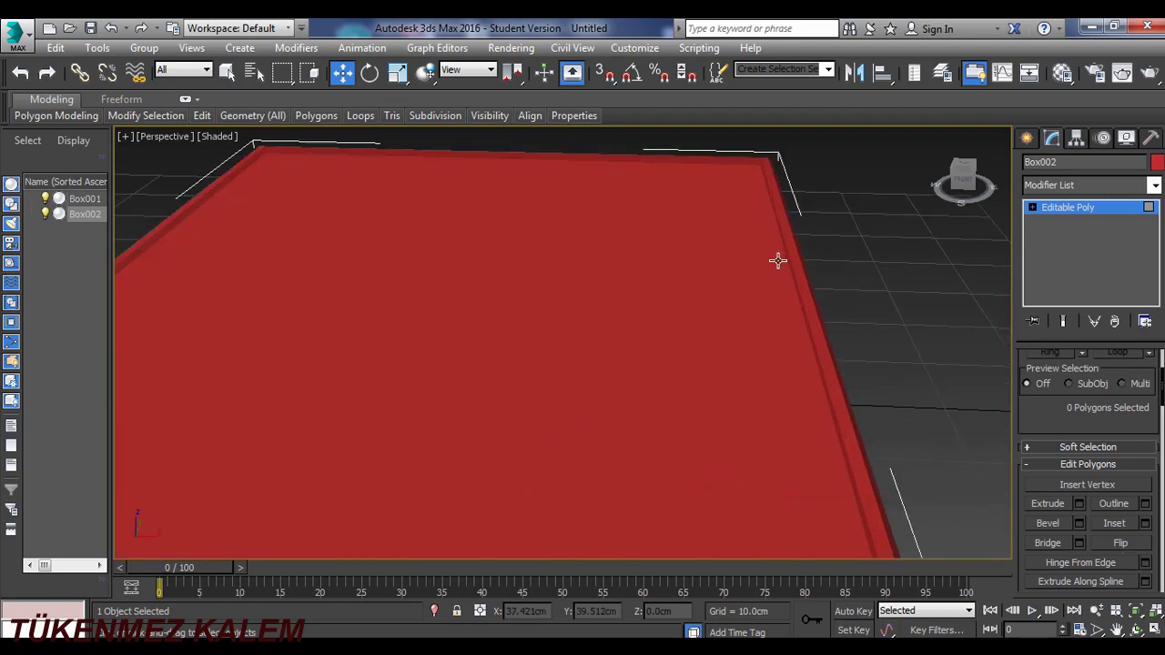
scroll(775, 263, "down", 2)
scroll(775, 263, "down", 3)
middle_click_drag(737, 330, 725, 372)
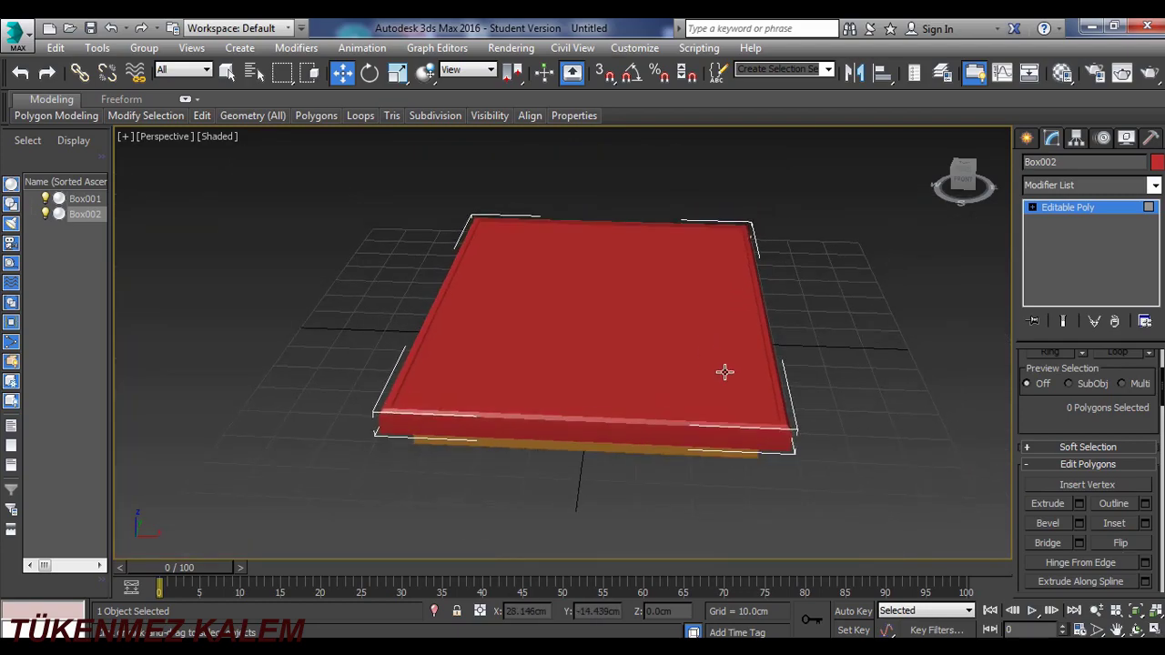
left_click_drag(962, 177, 962, 214)
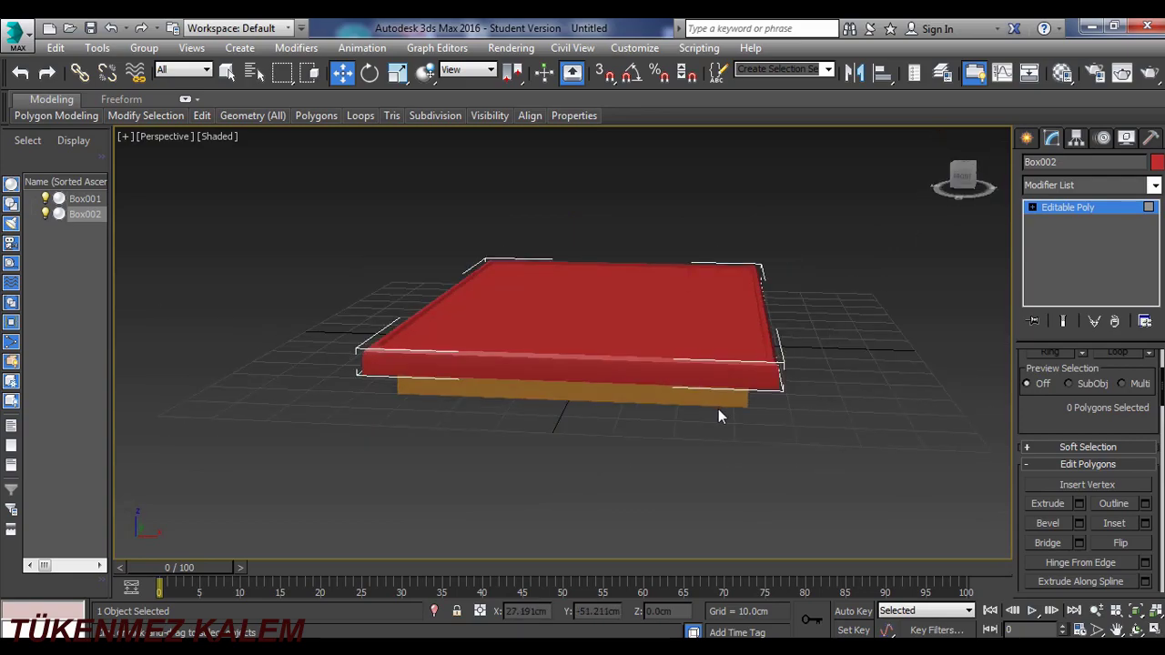
mouse_move(962, 179)
left_mouse_down()
mouse_move(963, 211)
mouse_move(963, 182)
left_mouse_up()
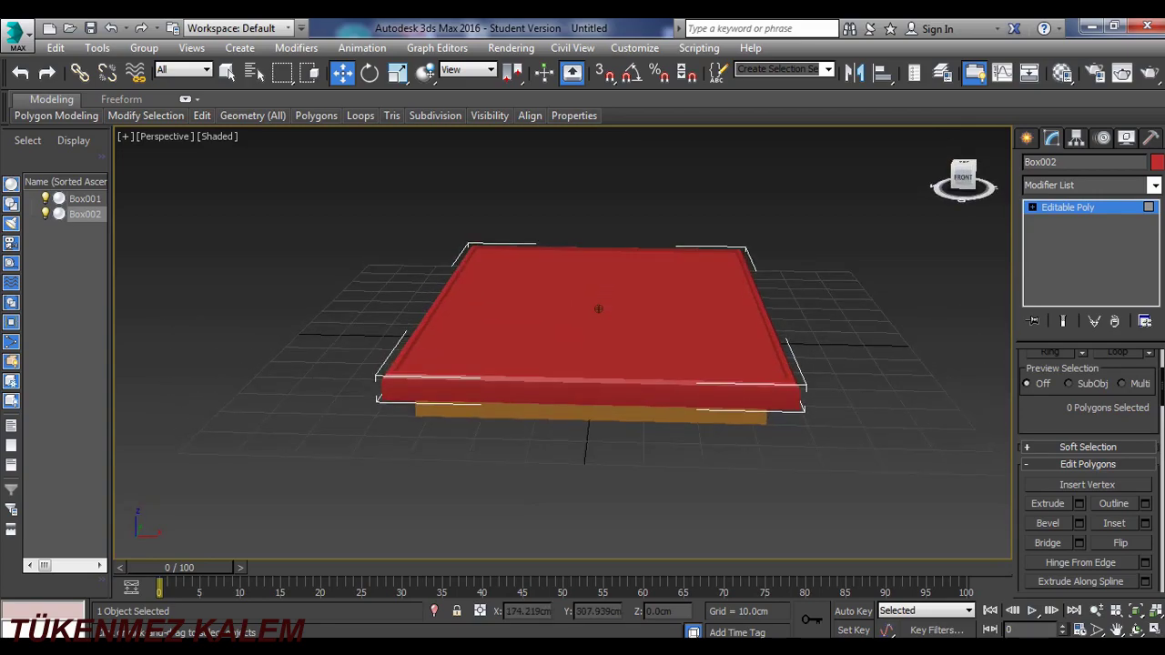
left_click_drag(962, 182, 955, 173)
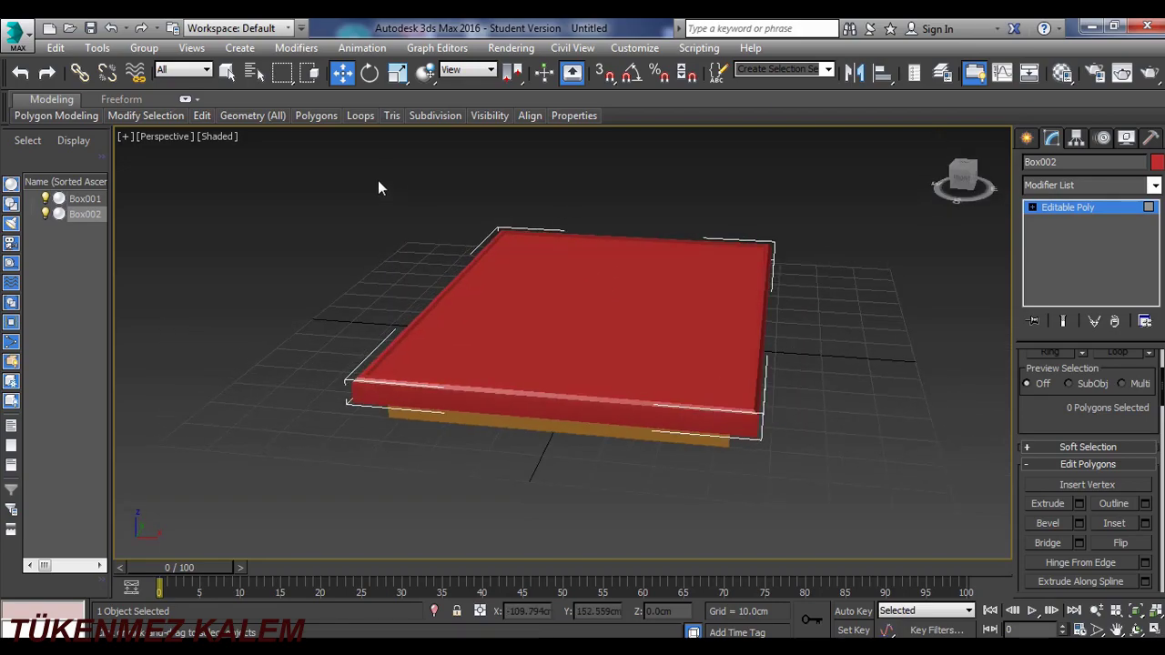
left_click(1028, 138)
Step: Draw Box003 beside the tabletop with Length 5, Width 5 and Height 60 cm
left_click(1054, 245)
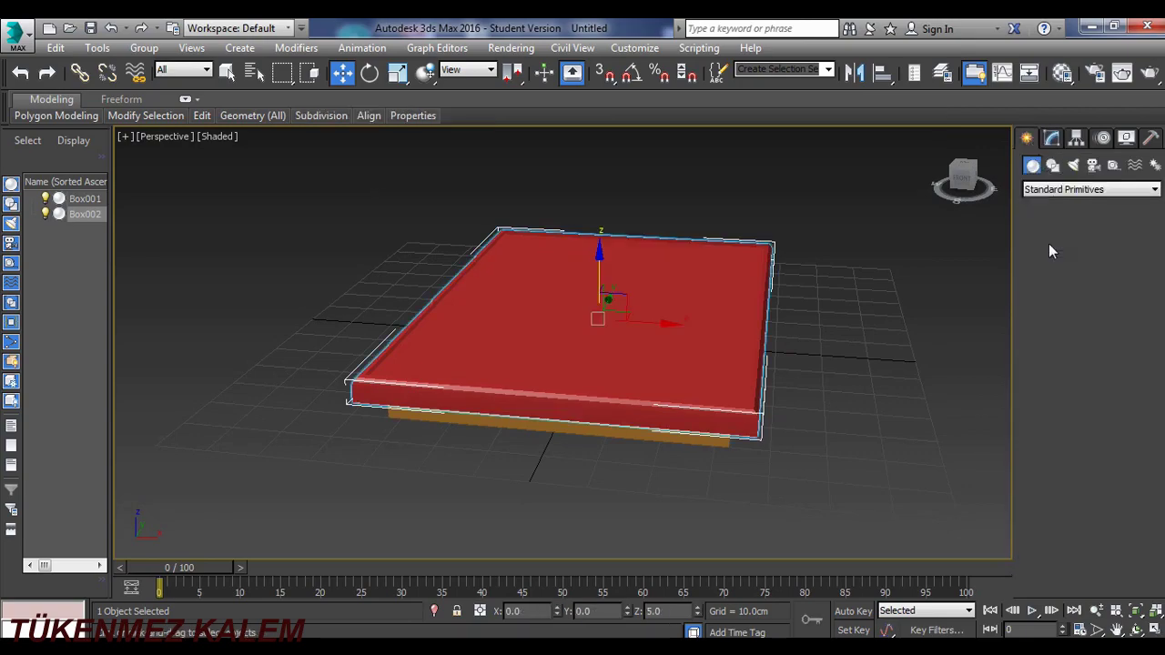
left_click_drag(821, 421, 837, 428)
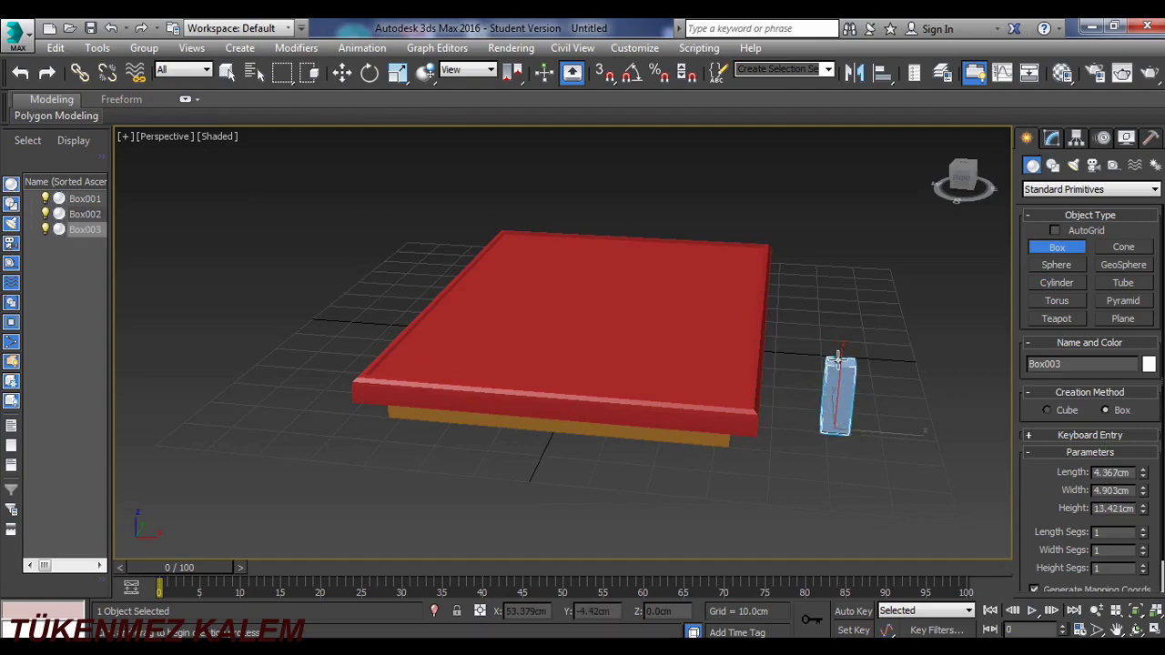
left_click(860, 224)
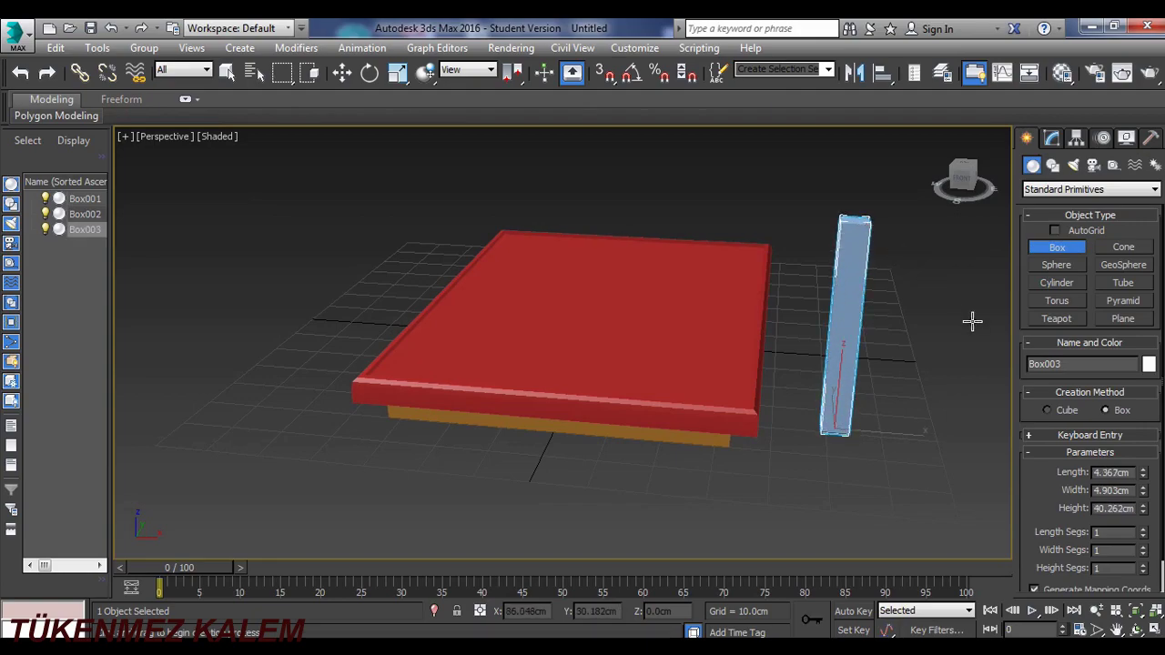
double_click(1111, 472)
type("5")
key("Return")
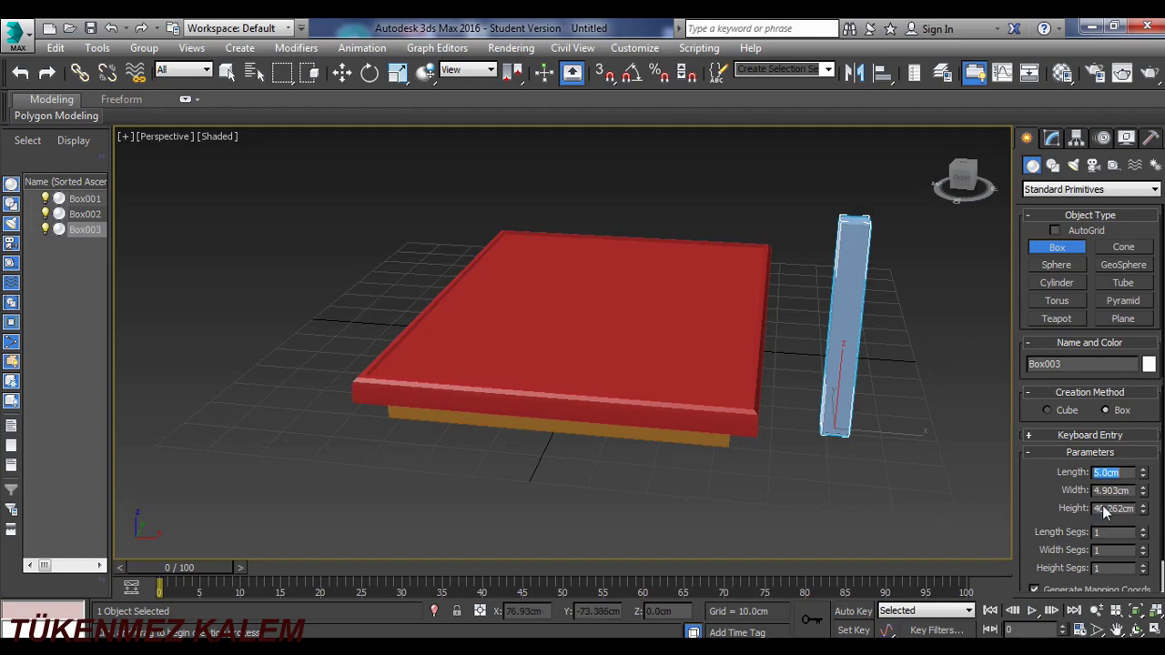
double_click(1118, 492)
type("5")
key("Return")
double_click(1126, 508)
type("60")
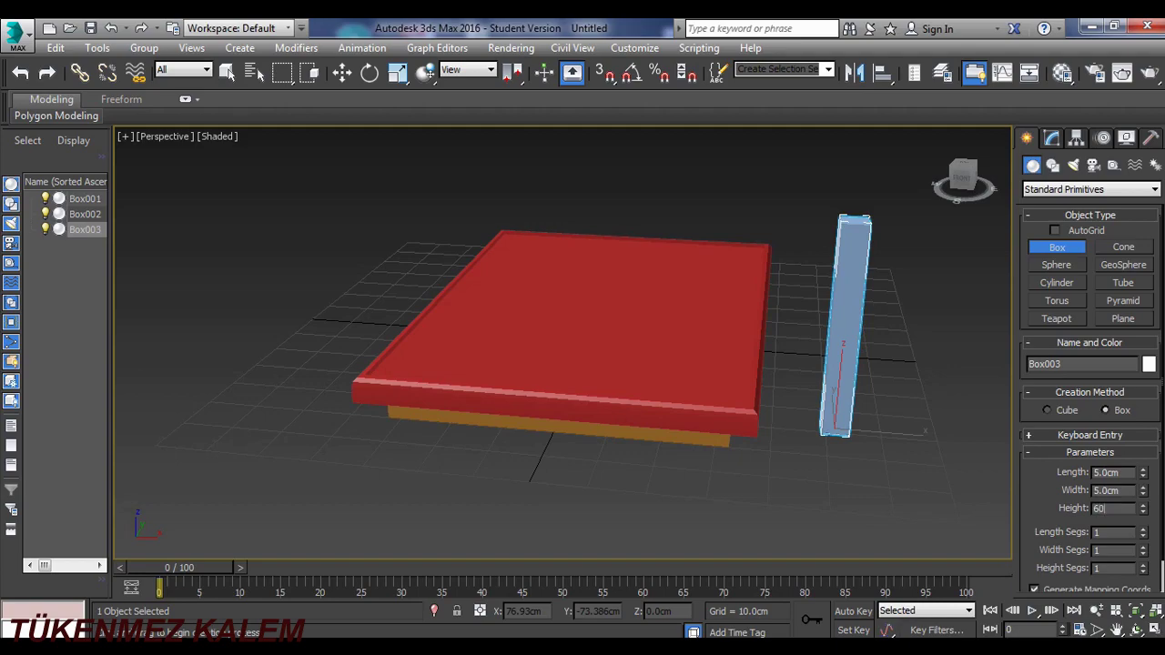
key("Return")
mouse_move(963, 401)
middle_mouse_down()
mouse_move(879, 409)
mouse_move(850, 379)
middle_mouse_up()
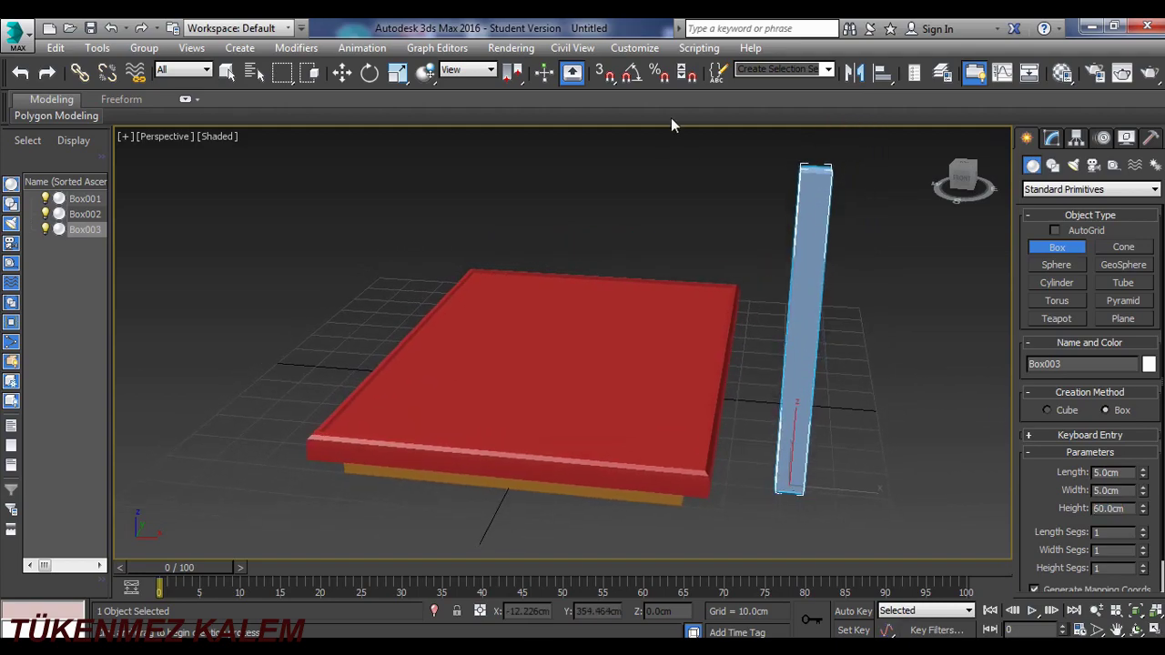
Step: Turn on 3D snapping with the Vertex snap option enabled
right_click(606, 77)
left_click(483, 338)
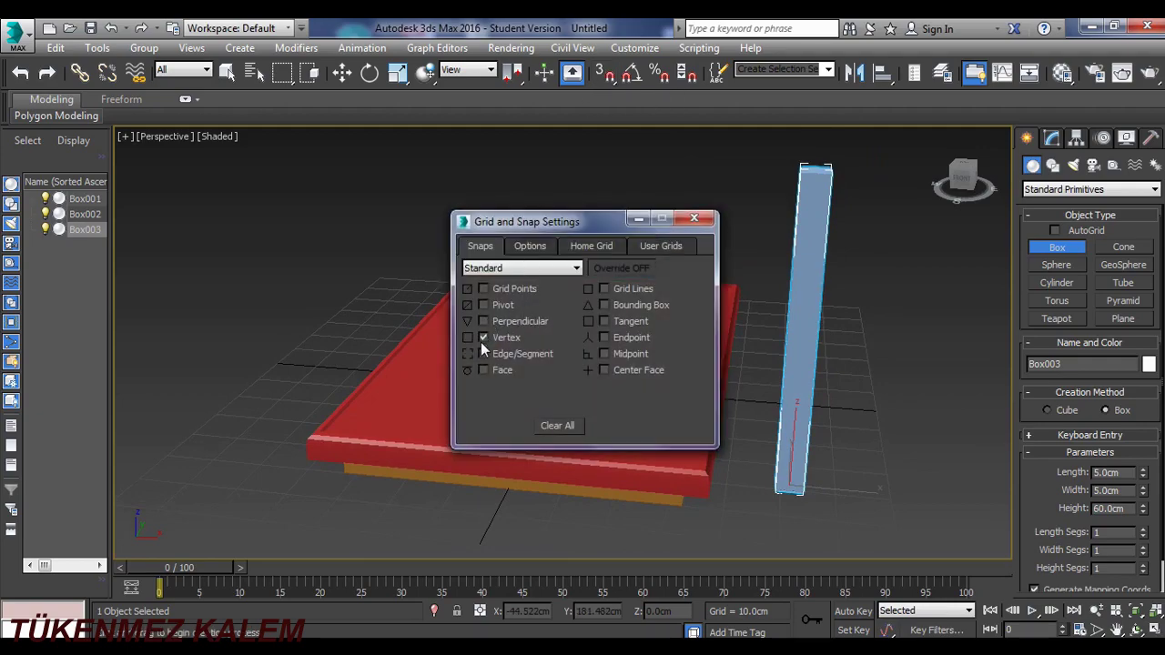
left_click(693, 218)
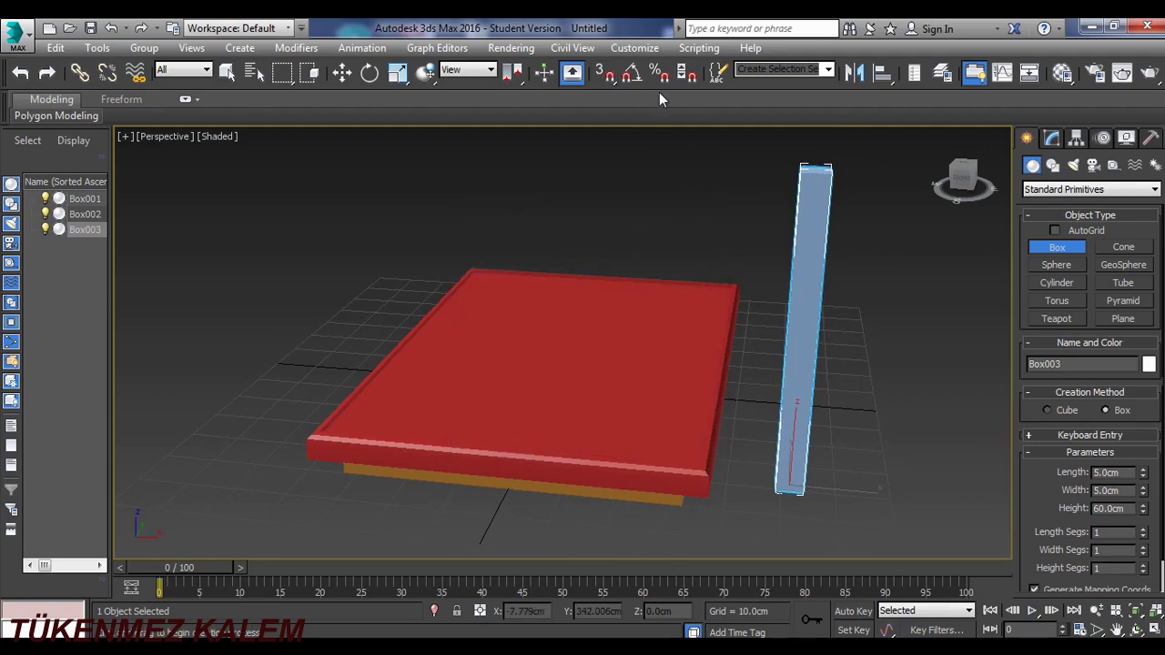
left_click(607, 78)
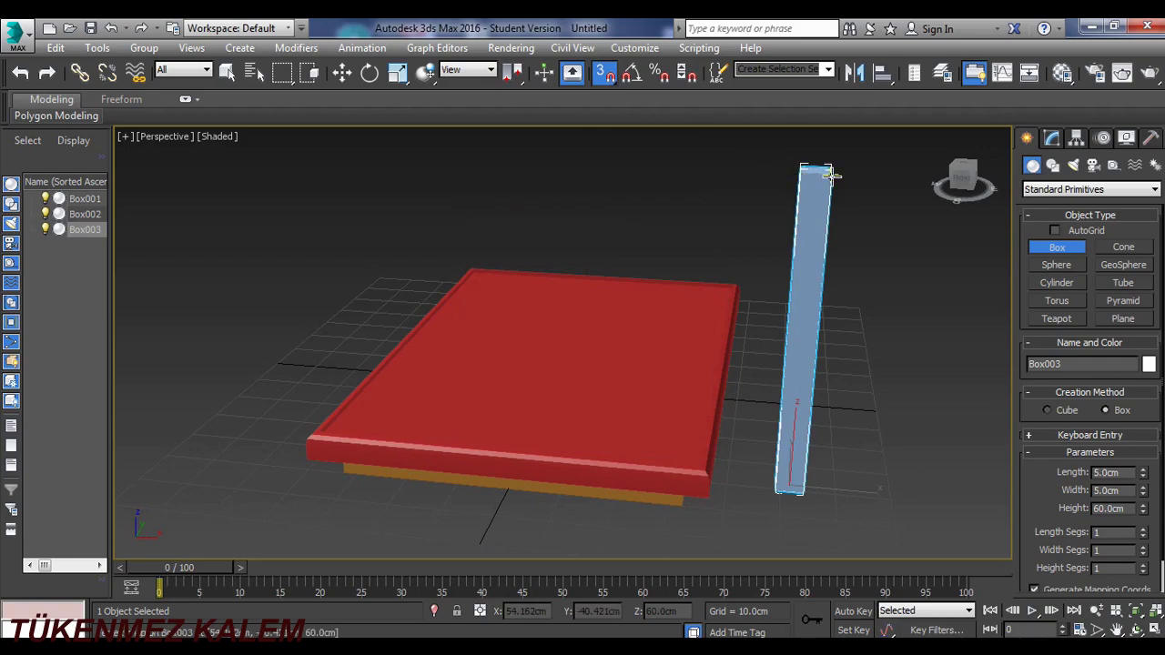
Step: Snap leg Box003 under the tabletop's front corner at 30, -47.5, -60 cm
left_click(341, 72)
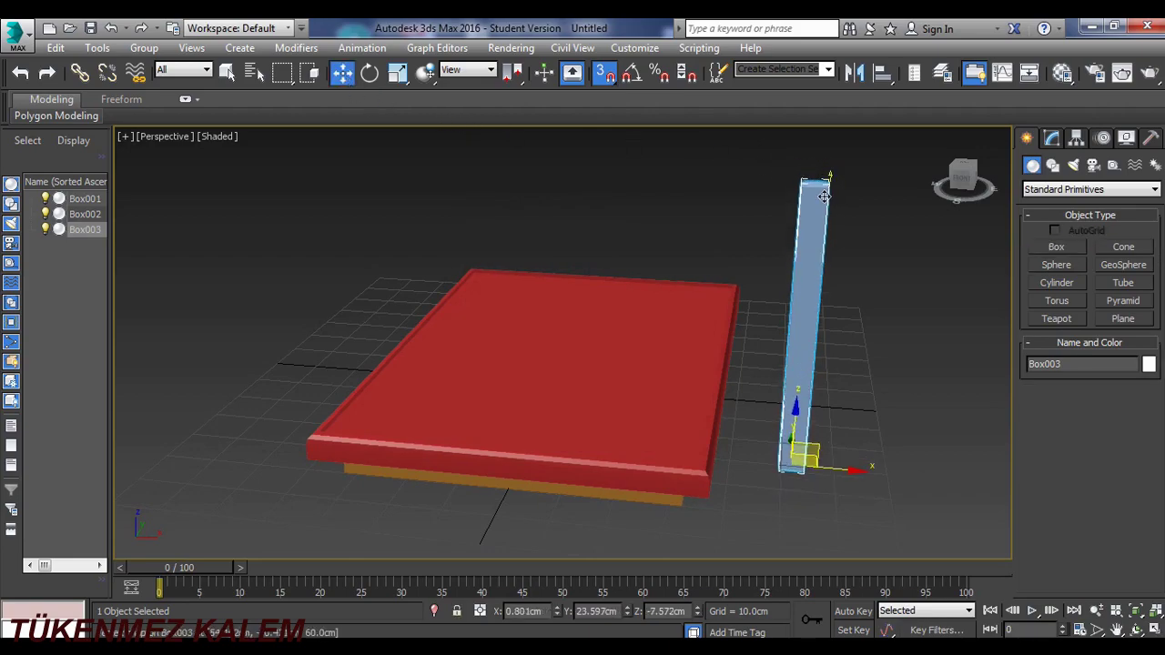
left_click_drag(815, 171, 672, 510)
left_click_drag(673, 511, 674, 508)
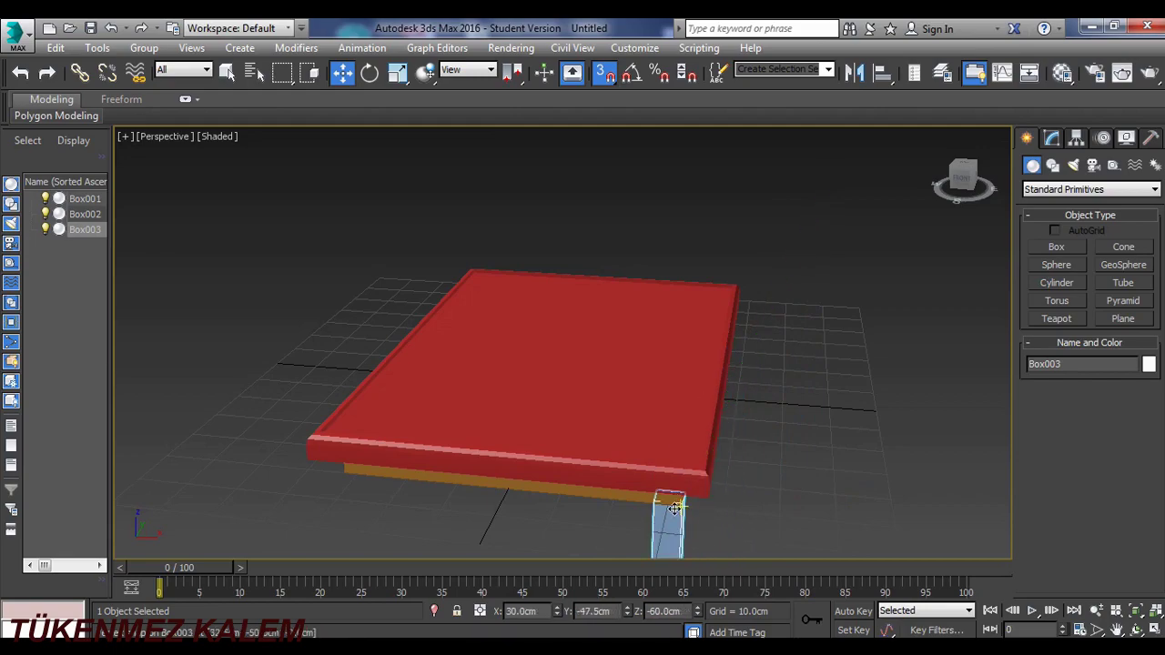
Step: Shift-drag a copy of the leg to the table's left corner
left_click_drag(963, 180, 963, 159)
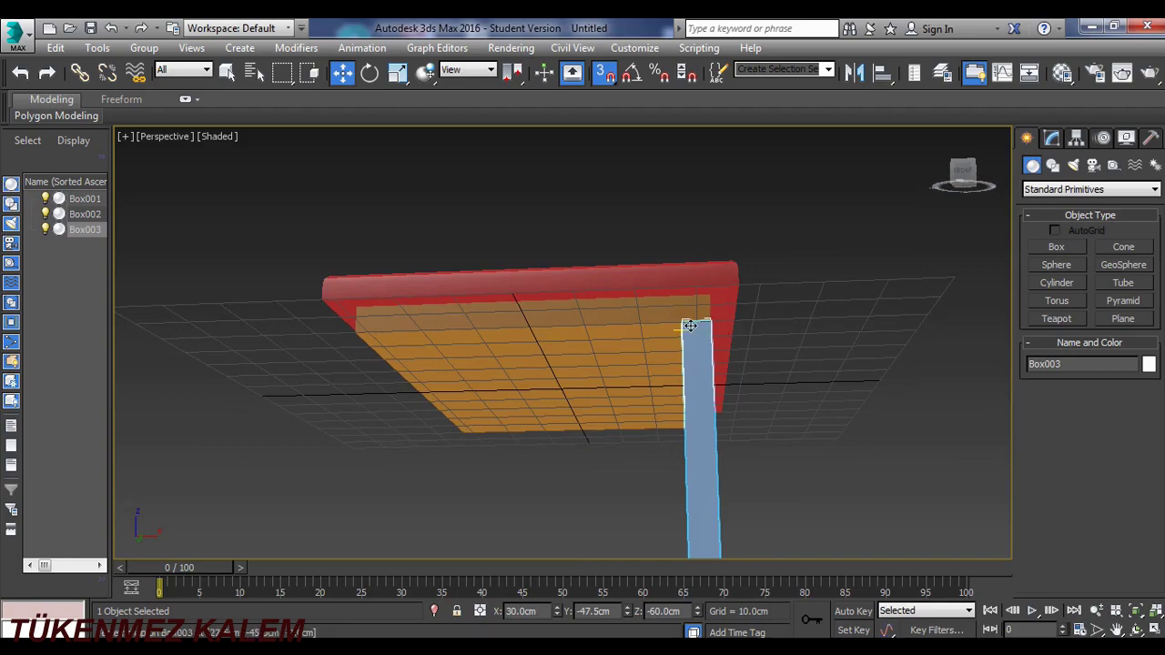
scroll(713, 320, "up", 2)
scroll(712, 320, "up", 3)
scroll(710, 322, "down", 2)
scroll(720, 323, "down", 1)
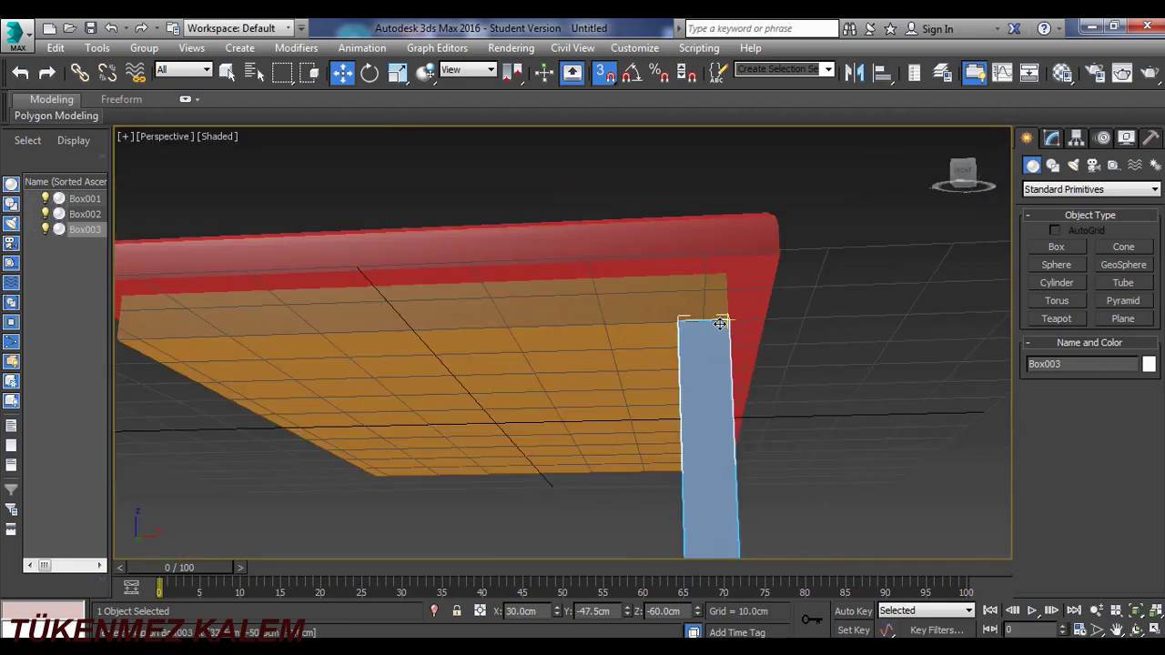
middle_click_drag(697, 334, 763, 363)
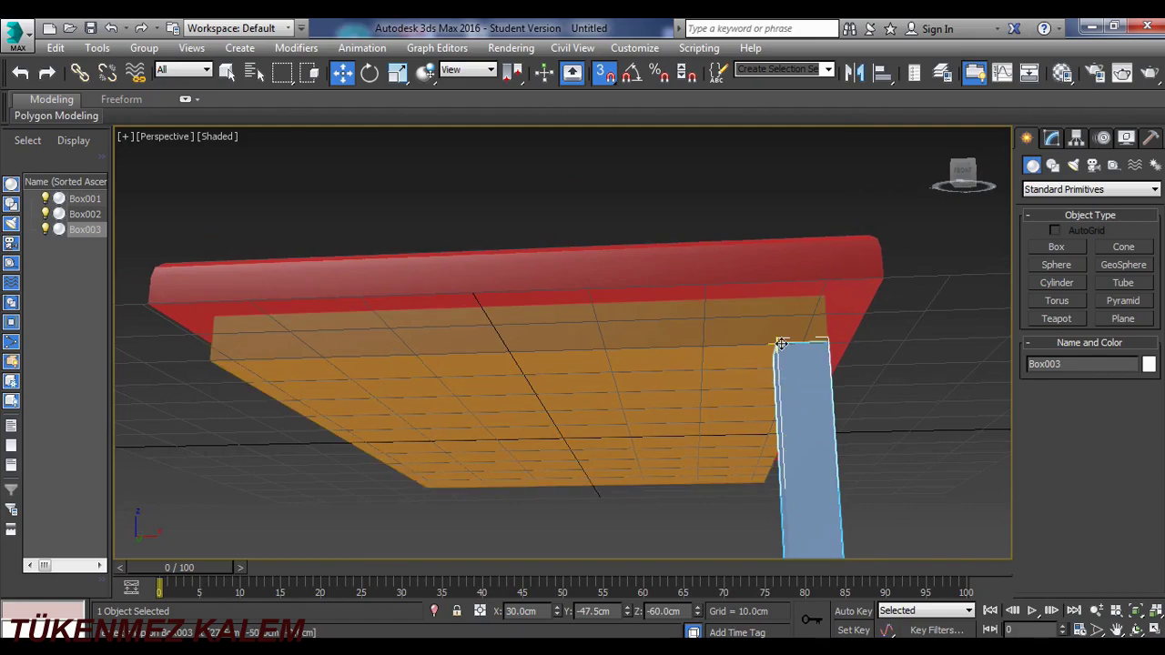
left_click_drag(781, 343, 218, 358, "shift")
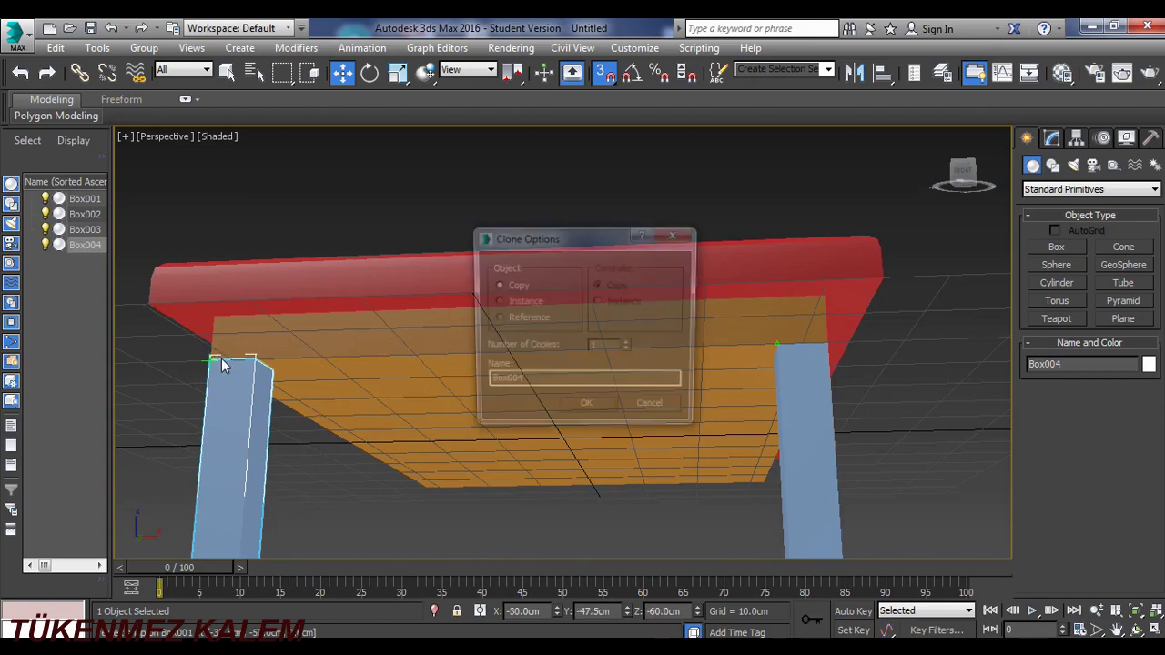
left_click(584, 410)
left_click_drag(963, 178, 947, 209)
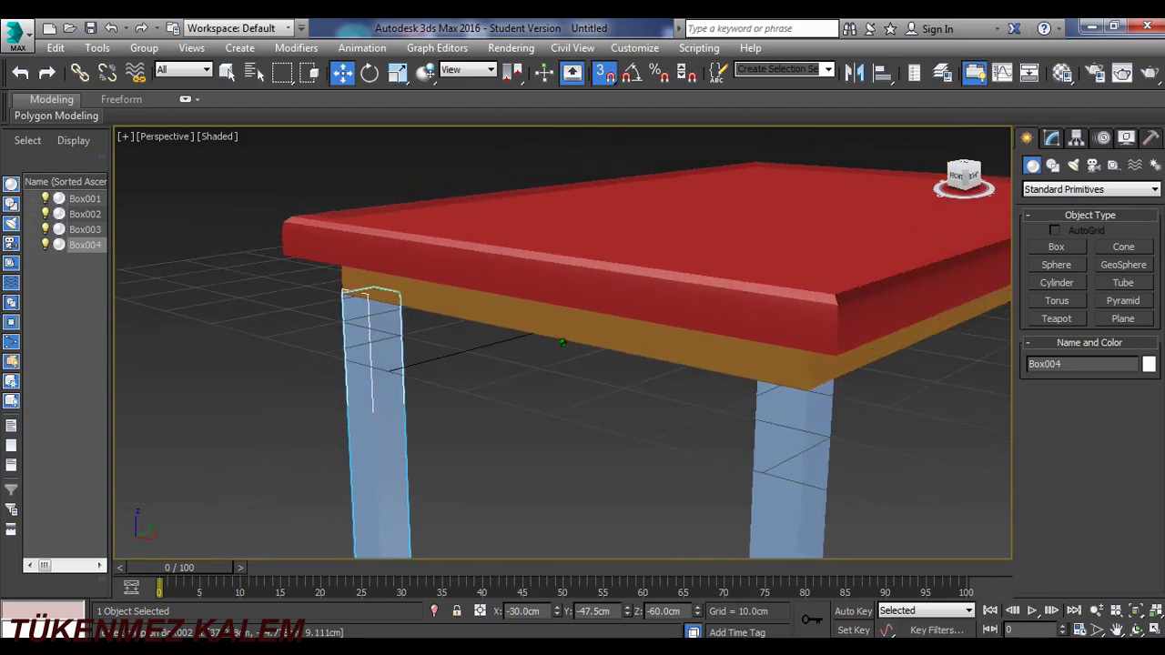
middle_click_drag(858, 358, 629, 283)
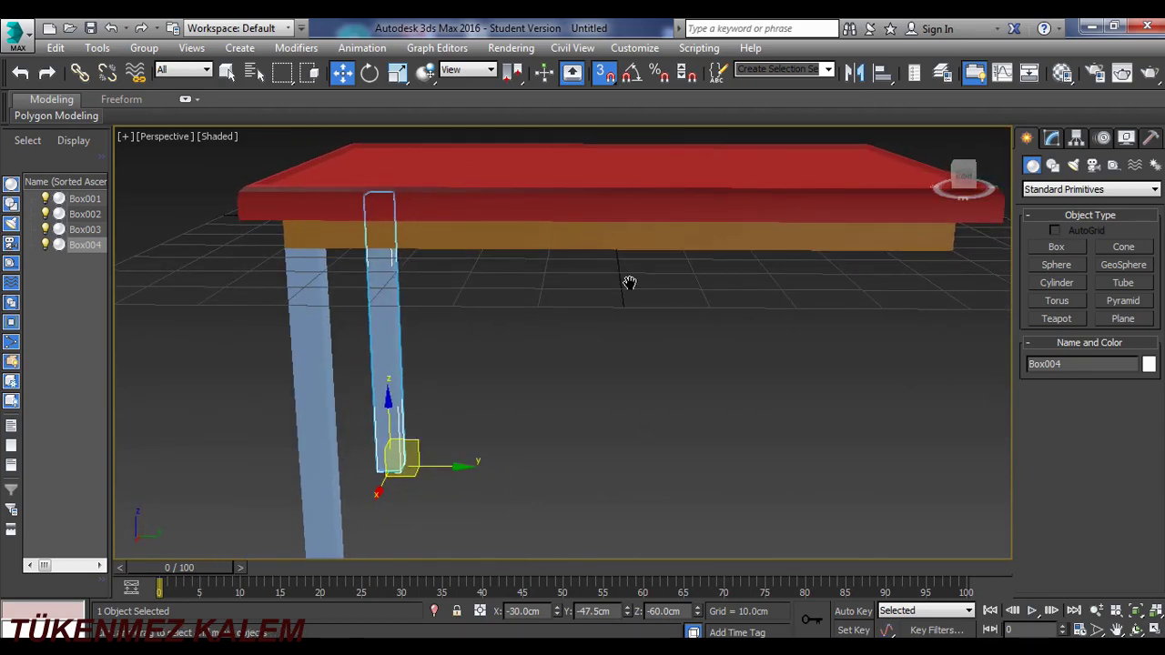
left_click(304, 351)
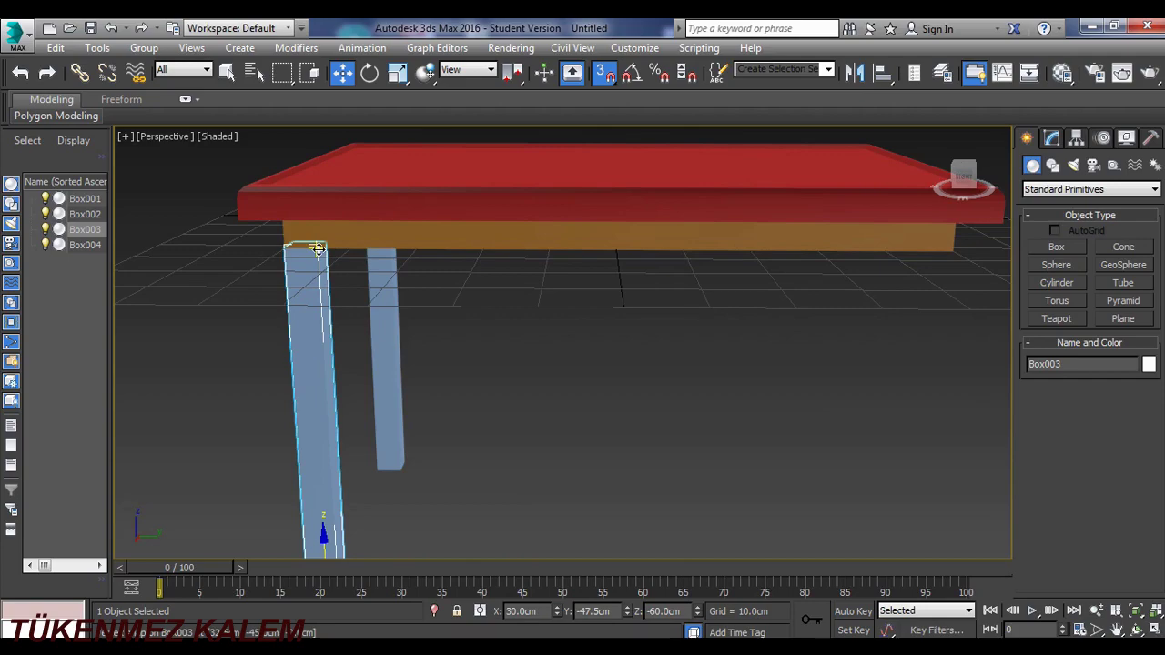
left_click_drag(317, 247, 932, 265, "shift")
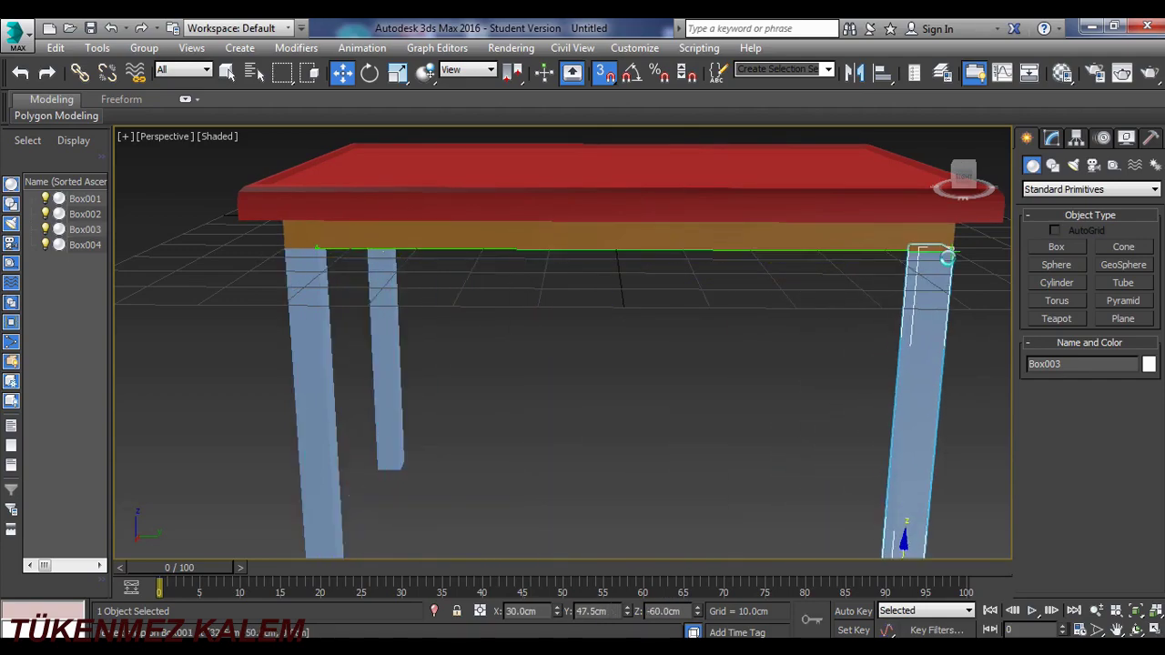
left_click_drag(932, 265, 949, 251, "shift")
left_click(588, 410)
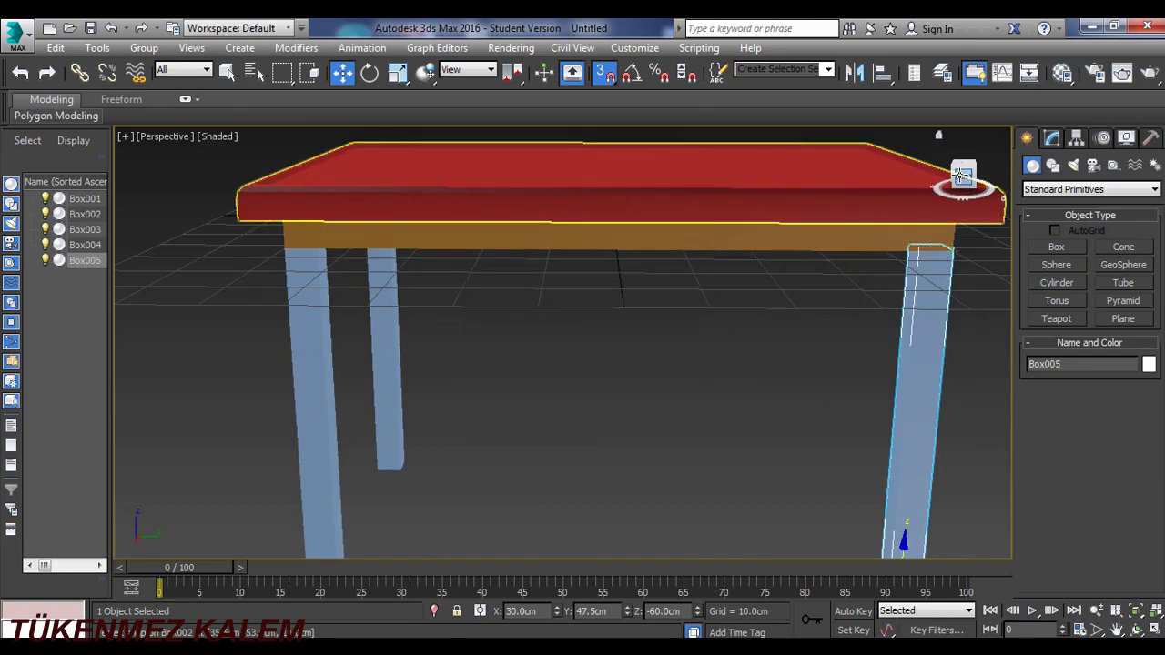
middle_click_drag(910, 437, 910, 434, "alt")
mouse_move(976, 277)
middle_mouse_down()
mouse_move(836, 306)
mouse_move(653, 299)
mouse_move(626, 315)
middle_mouse_up()
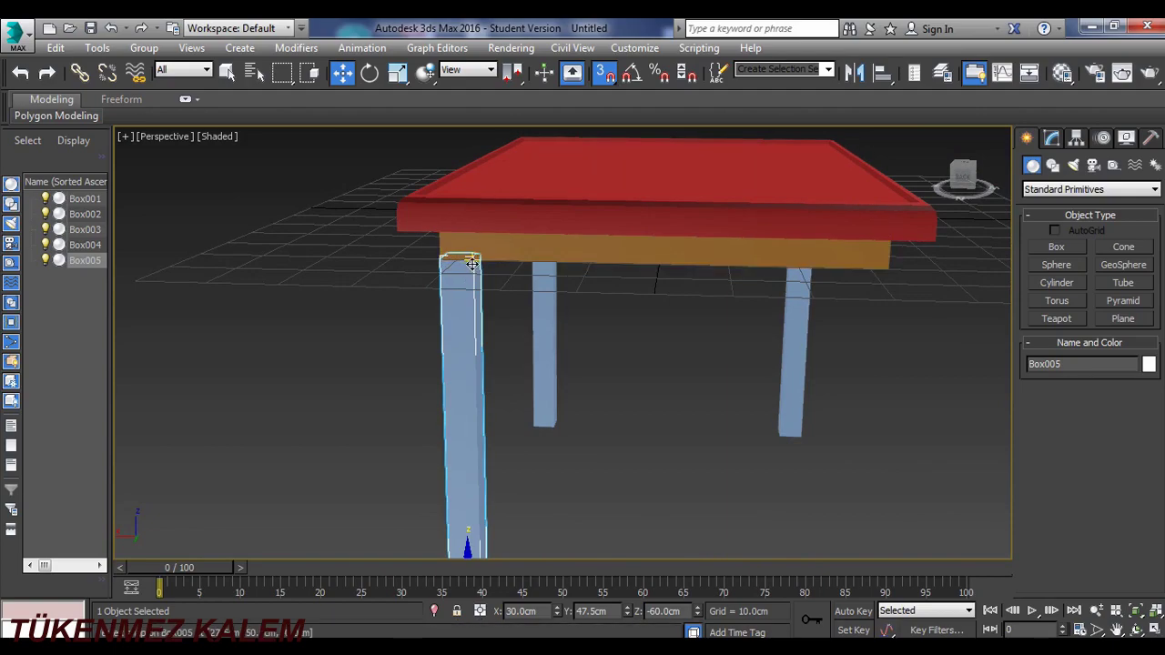
Step: Clone the leg as Box006 and place it under the right corner at -30, 47.5, -60 cm
scroll(472, 264, "up", 2)
scroll(472, 264, "up", 3)
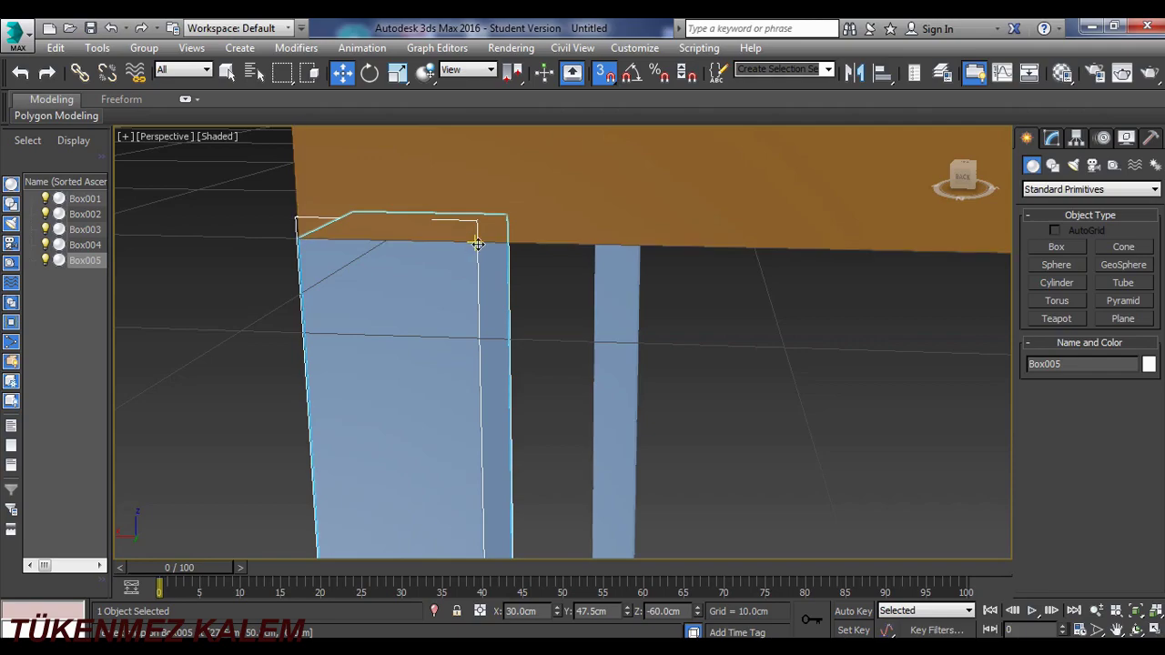
mouse_move(477, 244)
left_mouse_down()
mouse_move(846, 294)
mouse_move(936, 292)
left_mouse_up()
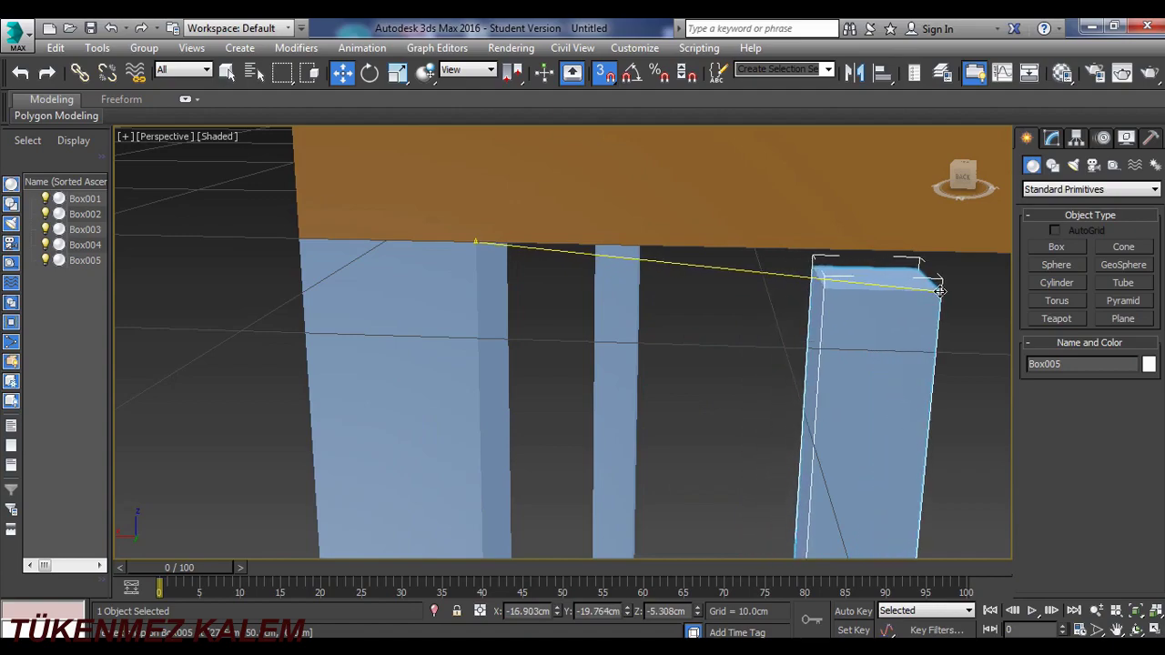
scroll(936, 292, "down", 3)
mouse_move(540, 277)
left_mouse_down()
mouse_move(532, 264)
mouse_move(681, 289)
mouse_move(952, 289)
left_mouse_up()
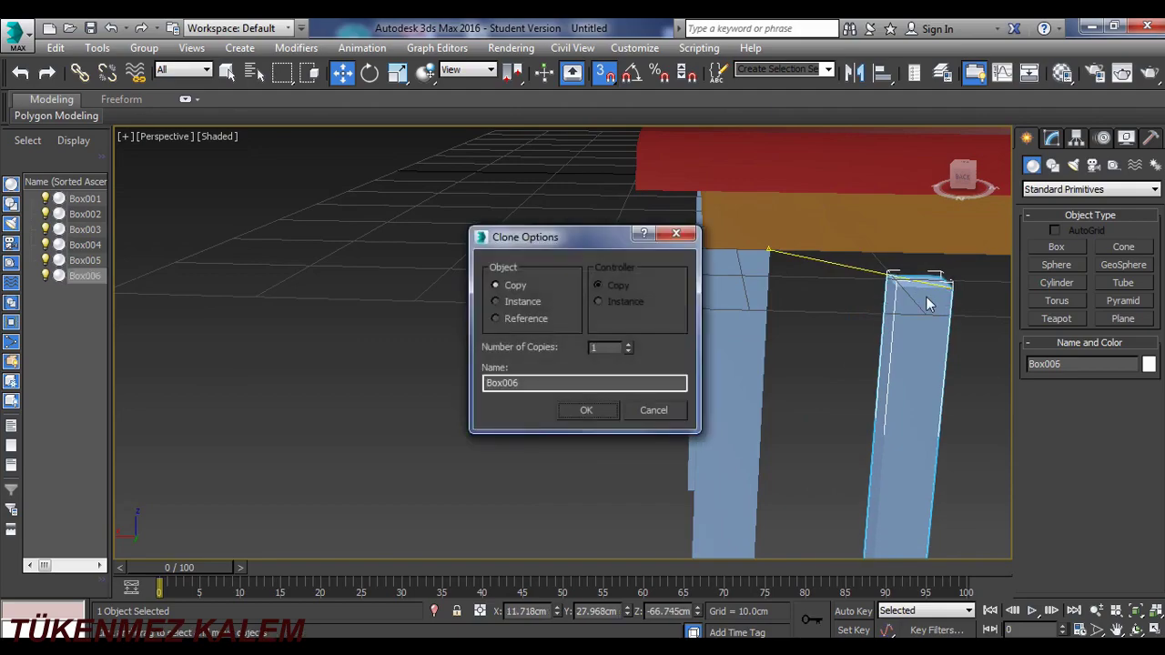
left_click(579, 414)
middle_click_drag(817, 355, 283, 325)
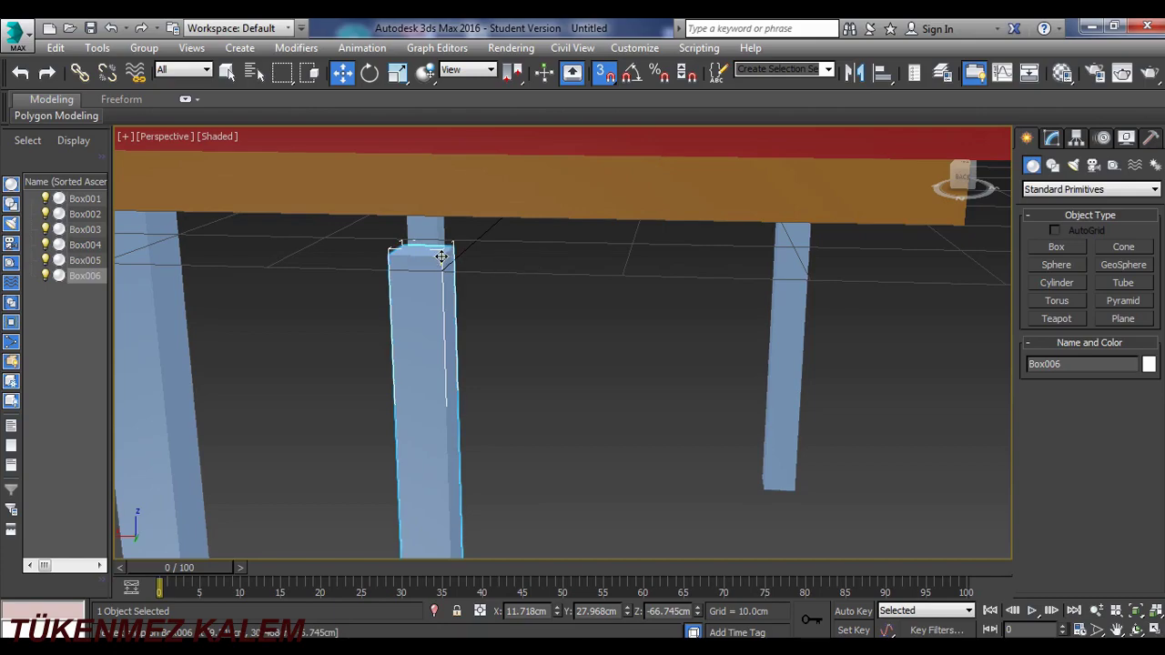
left_click_drag(444, 256, 956, 230)
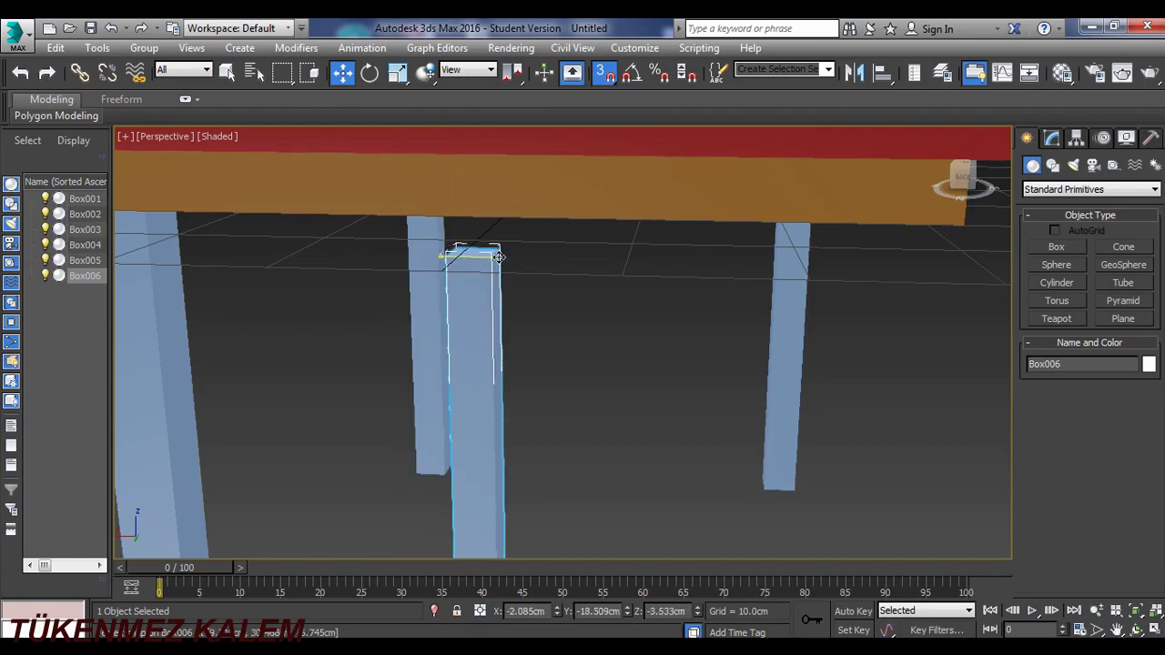
Step: Orbit around the table, then select red tabletop Box002 in the Modify panel
left_click(716, 287)
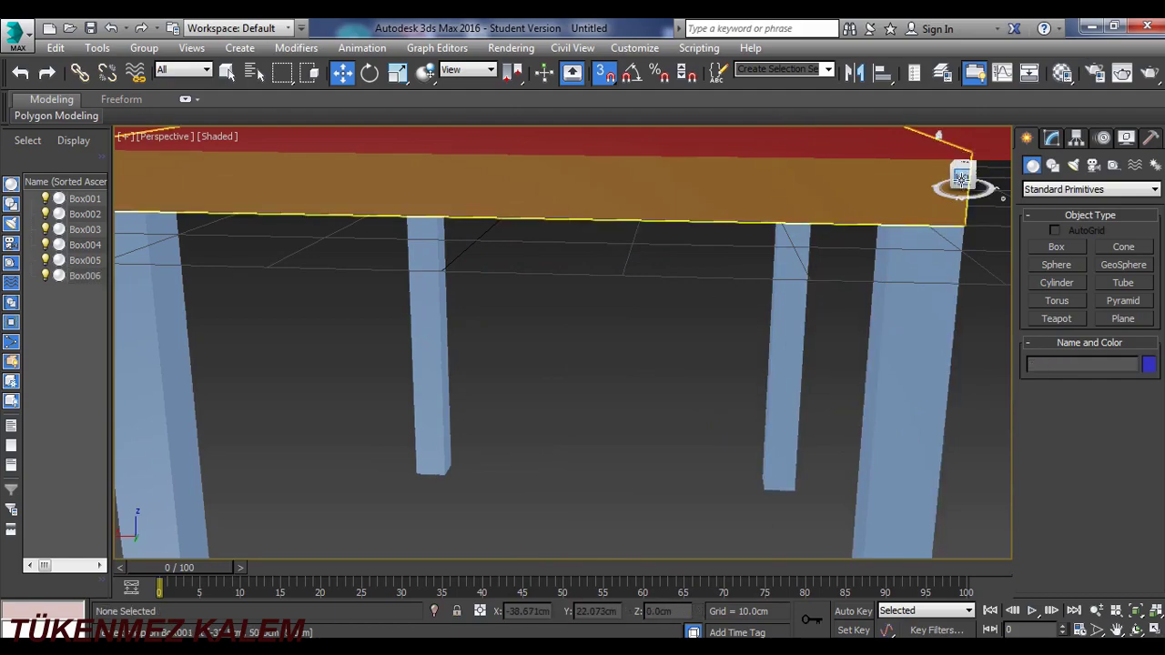
left_click_drag(962, 178, 819, 236)
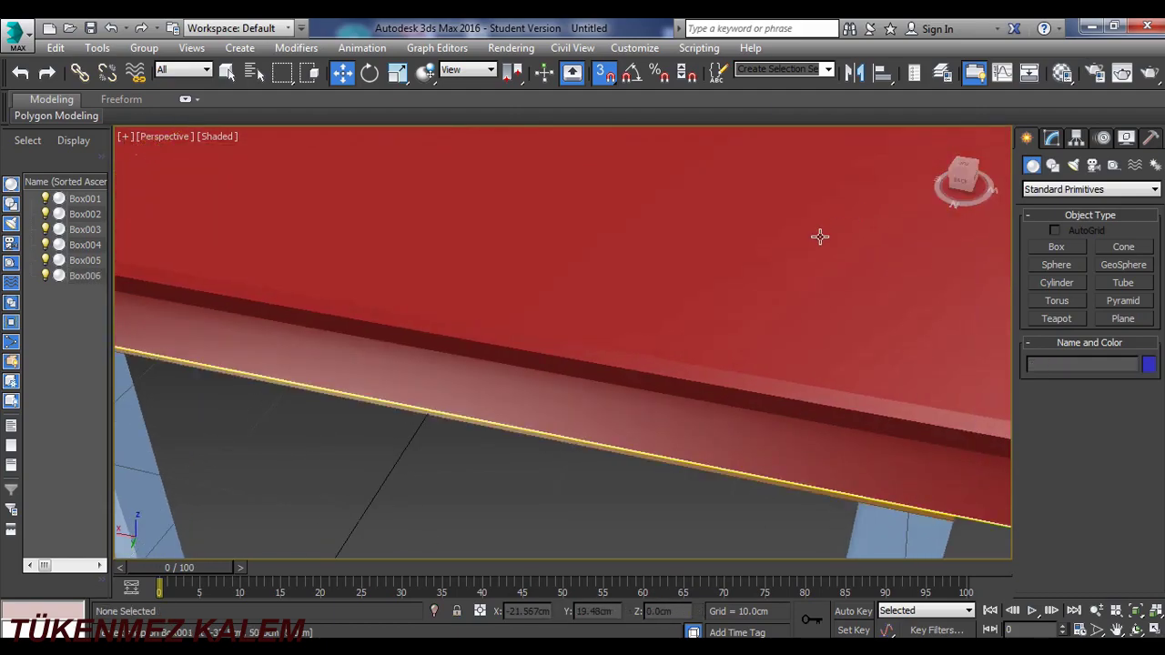
middle_click_drag(819, 237, 805, 247)
scroll(806, 247, "down", 5)
scroll(807, 247, "down", 2)
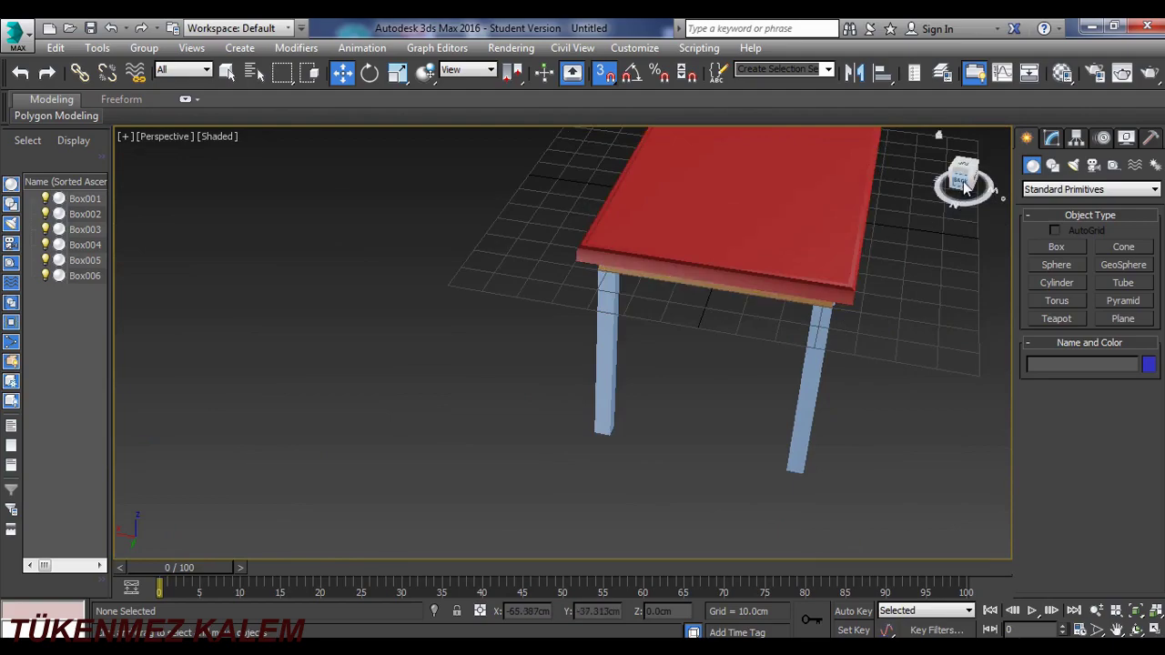
middle_click_drag(678, 344, 676, 339, "alt")
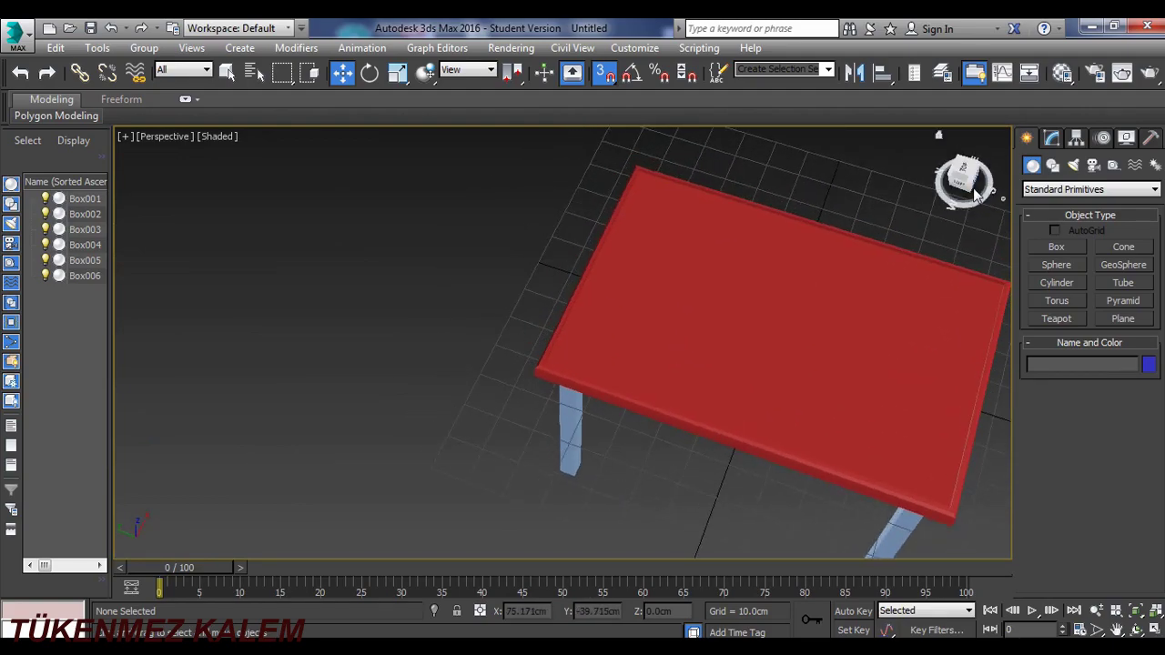
middle_click_drag(964, 186, 963, 218, "alt")
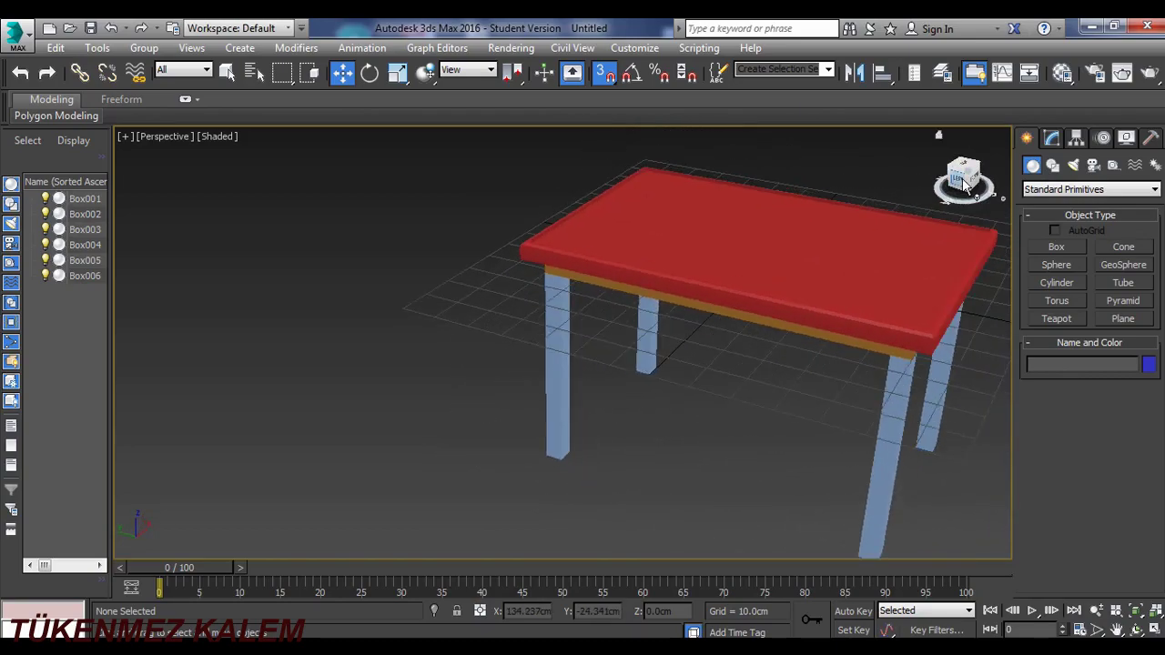
mouse_move(834, 238)
middle_mouse_down("alt")
mouse_move(759, 228)
mouse_move(701, 247)
mouse_move(707, 276)
mouse_move(689, 294)
mouse_move(701, 294)
middle_mouse_up("alt")
scroll(678, 272, "up", 3)
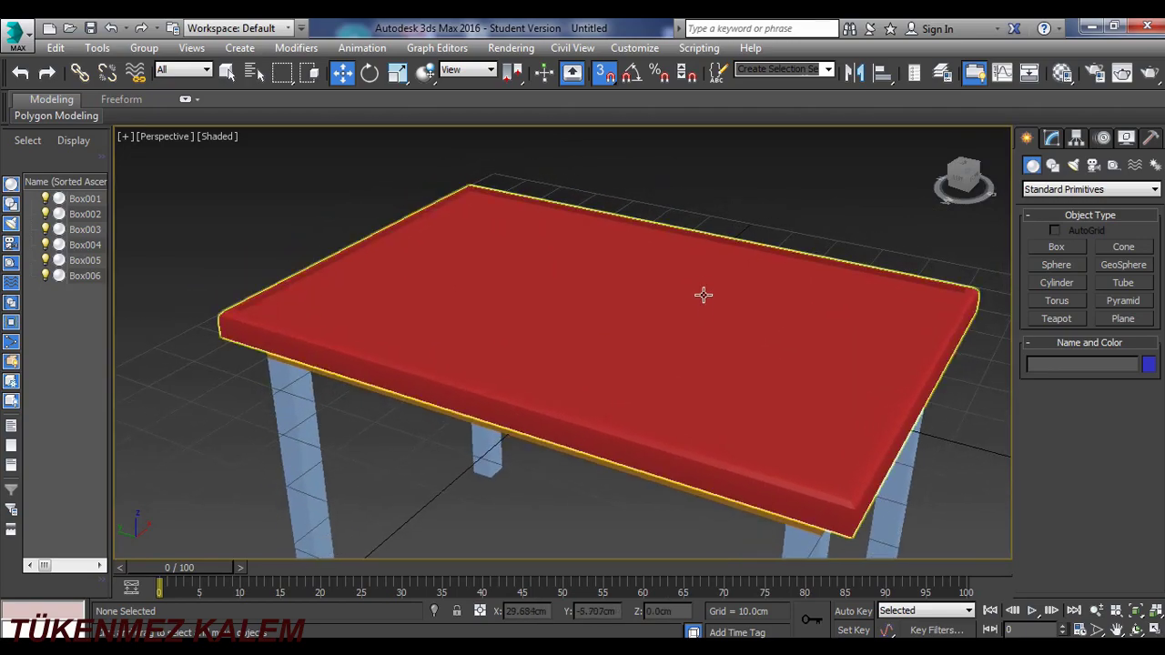
left_click(698, 293)
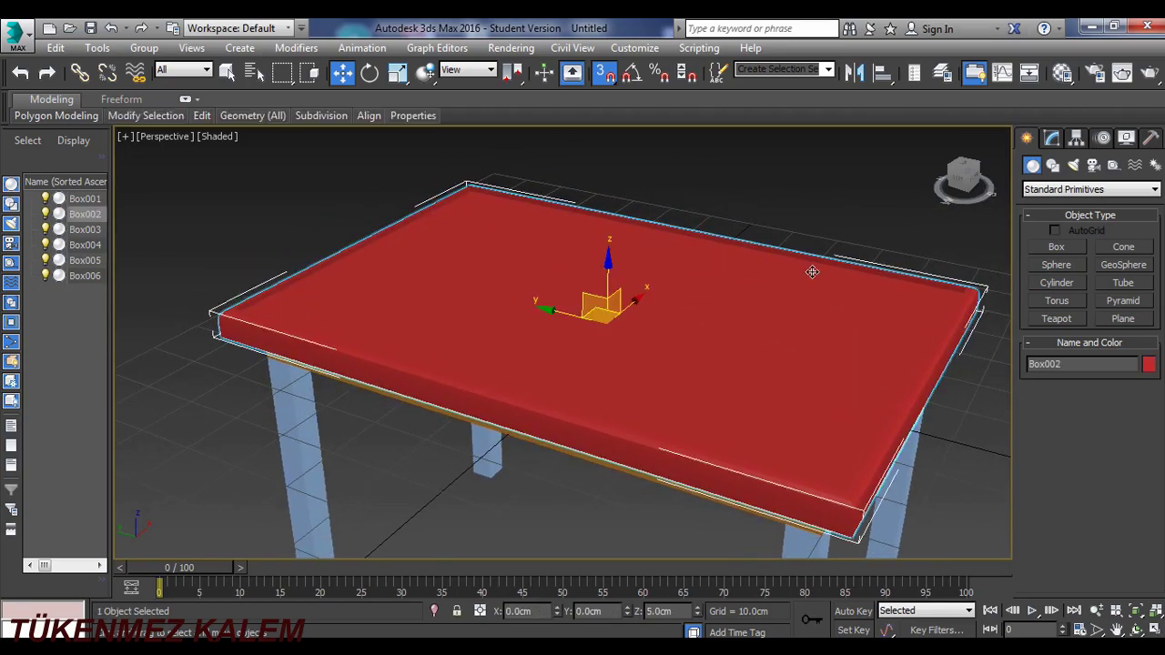
left_click(1051, 138)
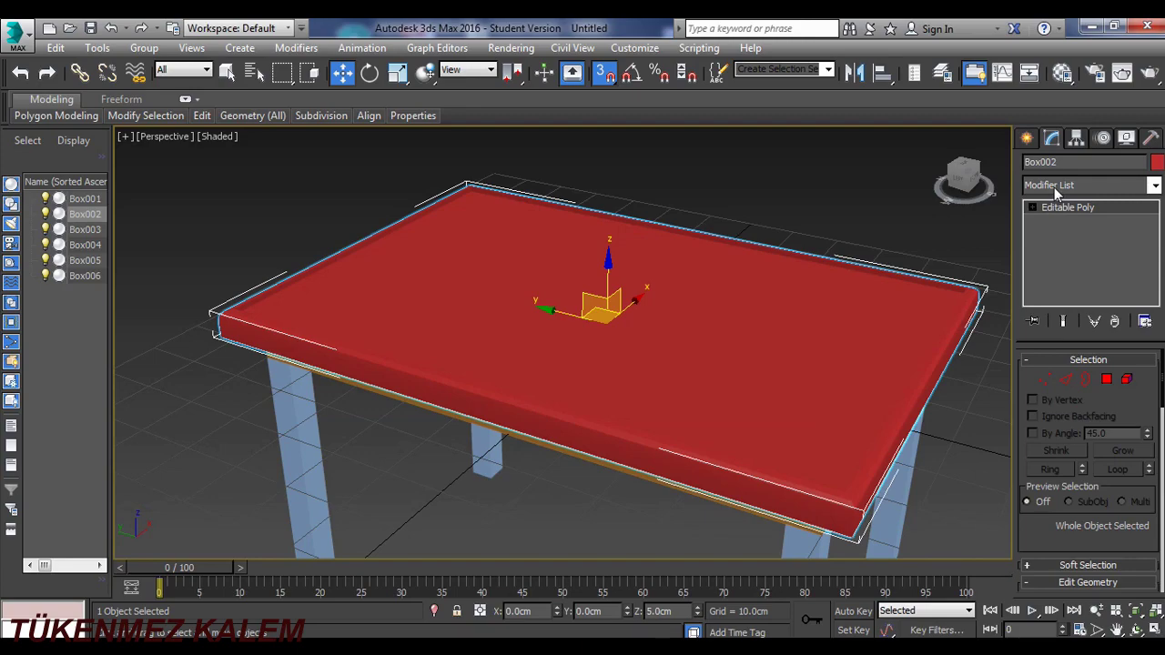
Step: Convert Box002 to an Editable Mesh from the quad menu and open the Material Editor
left_click(1054, 188)
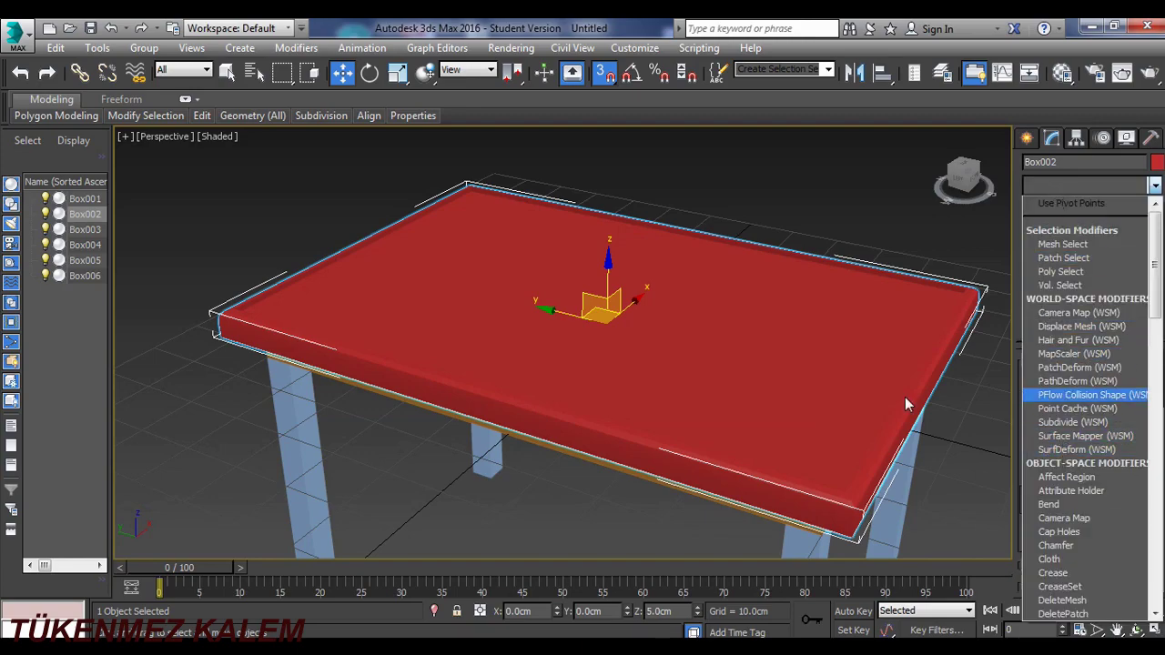
left_click(836, 348)
right_click(837, 347)
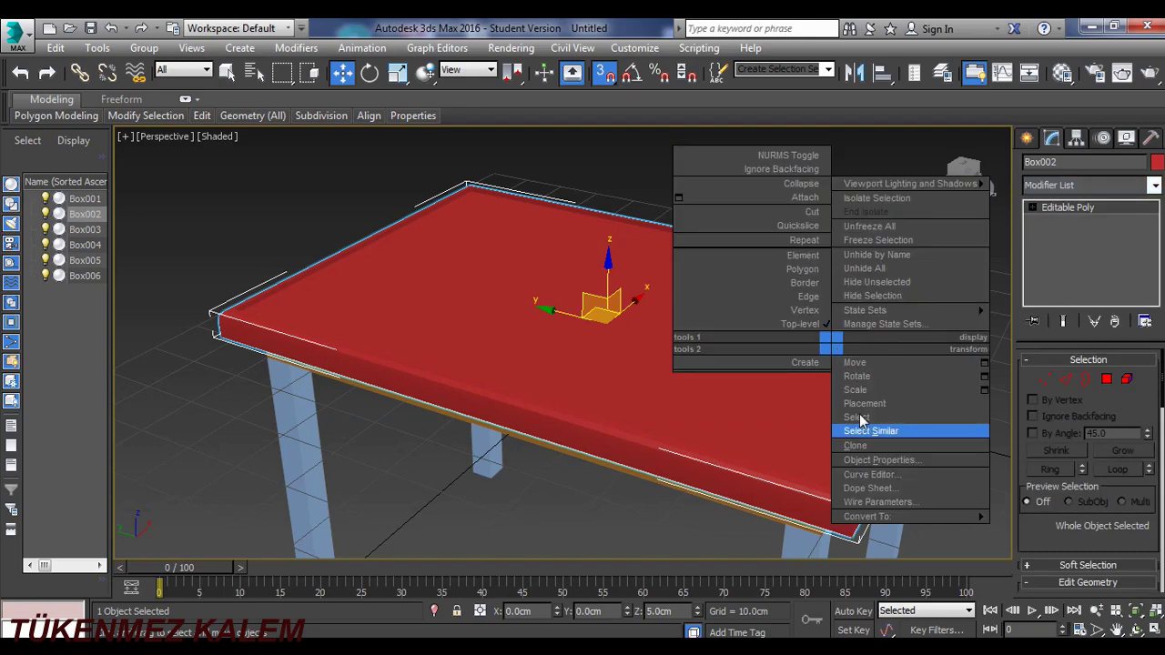
mouse_move(905, 516)
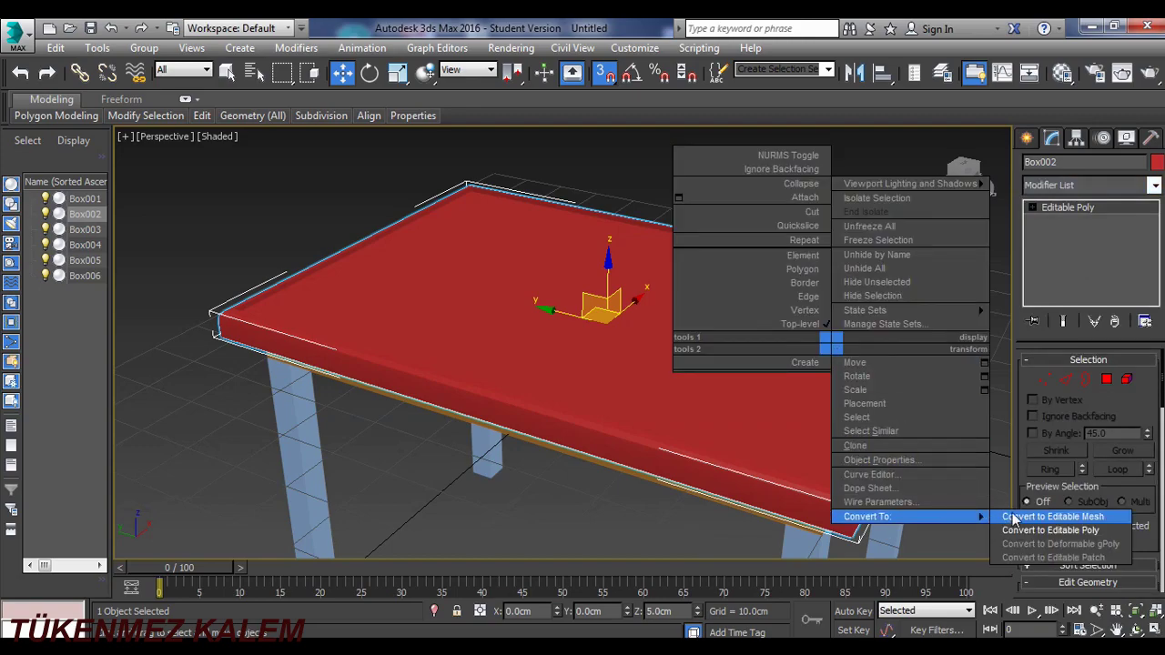
left_click(1014, 518)
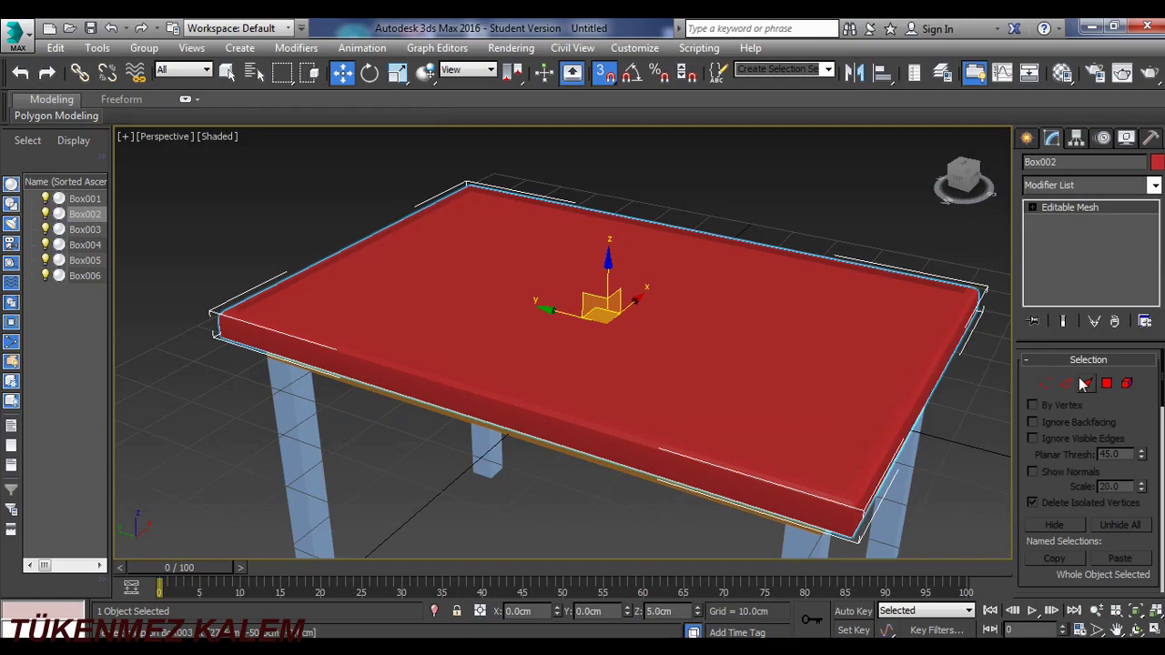
key("m")
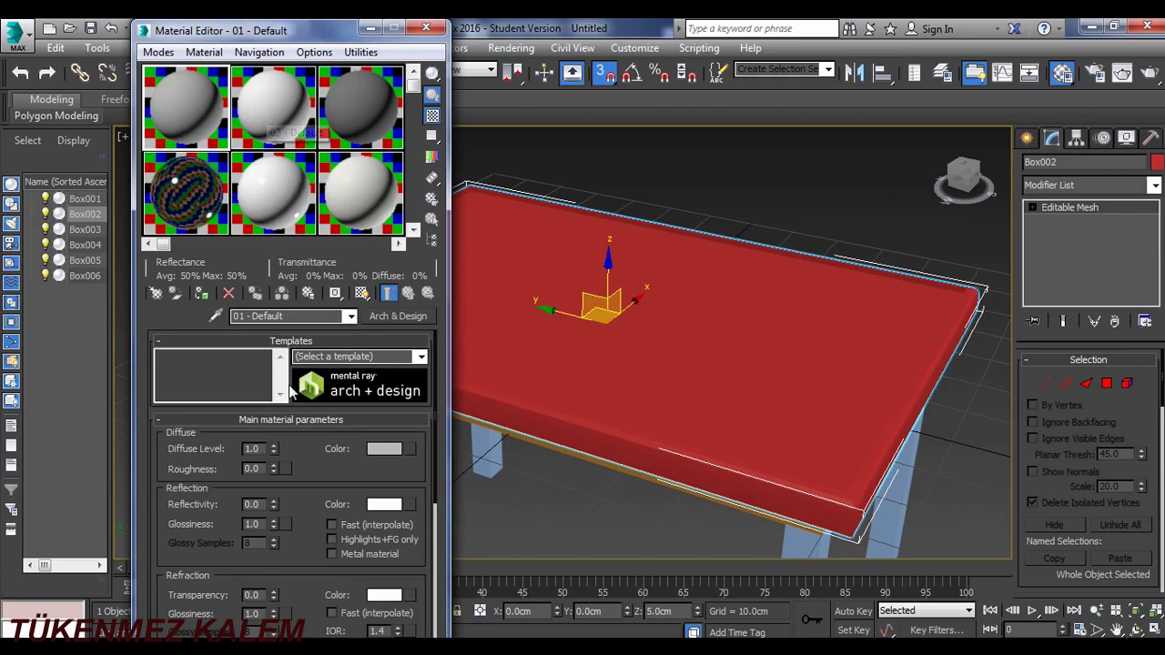
Step: Browse the roughness map options, expanding the Standard maps list without choosing one
left_click(284, 468)
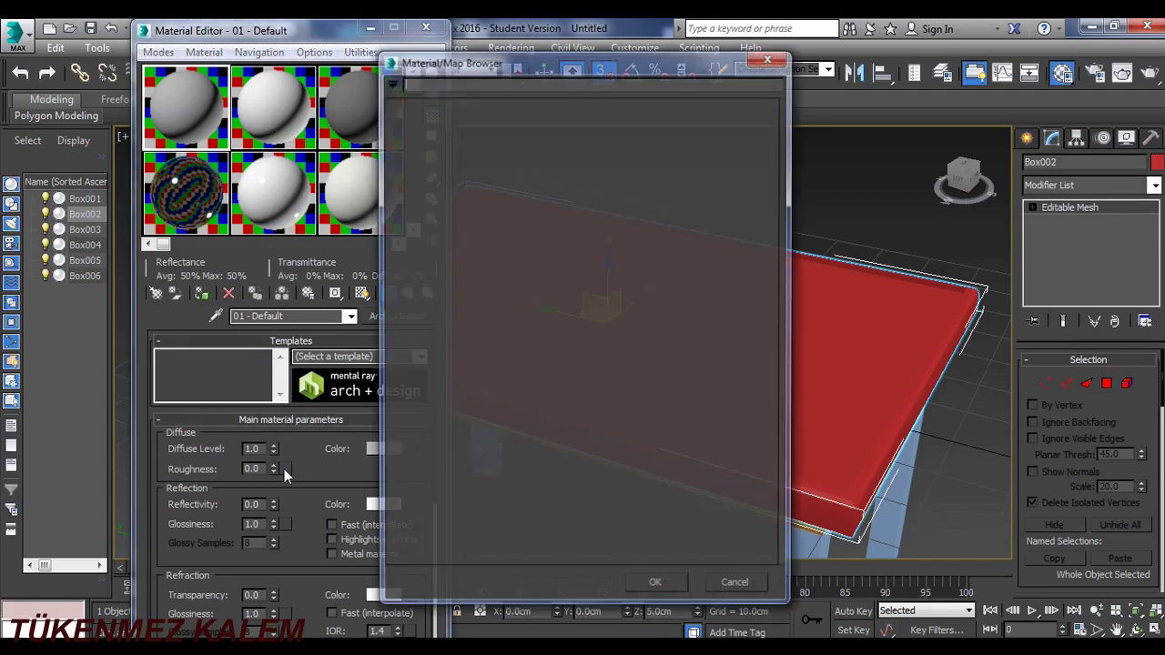
left_click(770, 56)
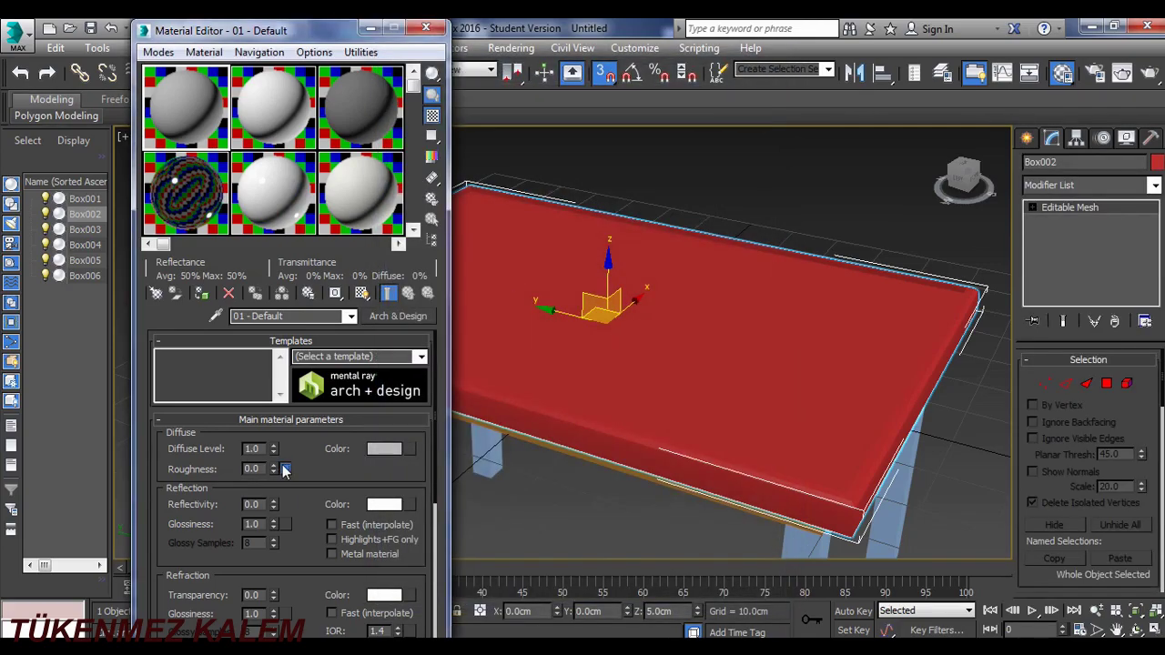
left_click(285, 469)
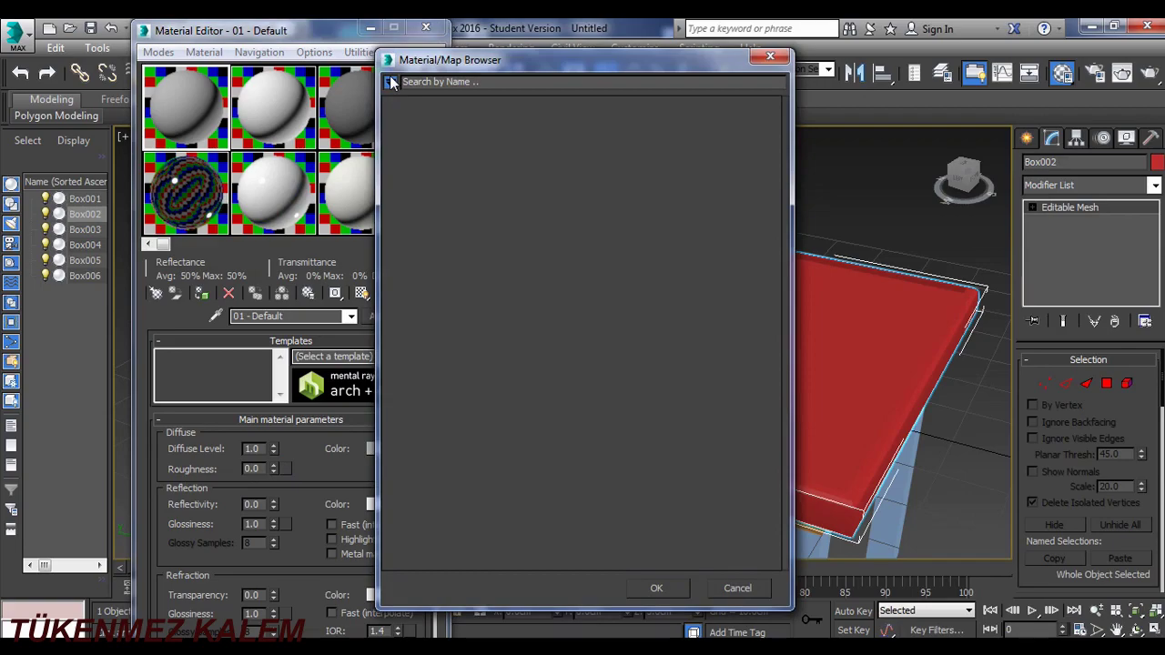
left_click(770, 56)
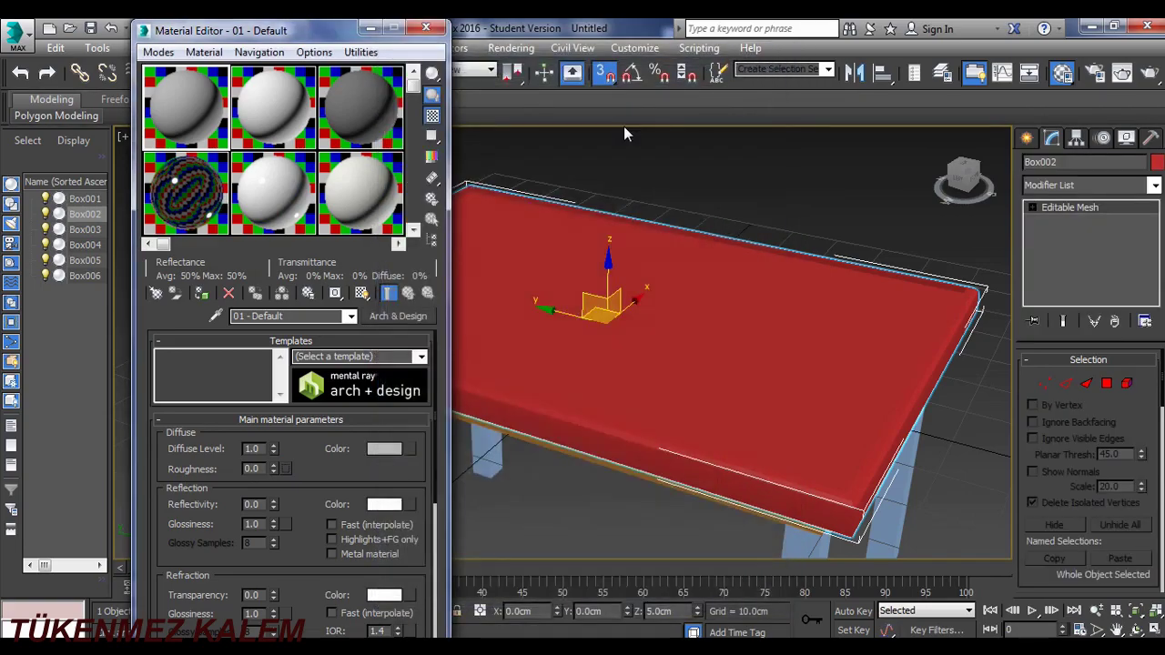
left_click(283, 467)
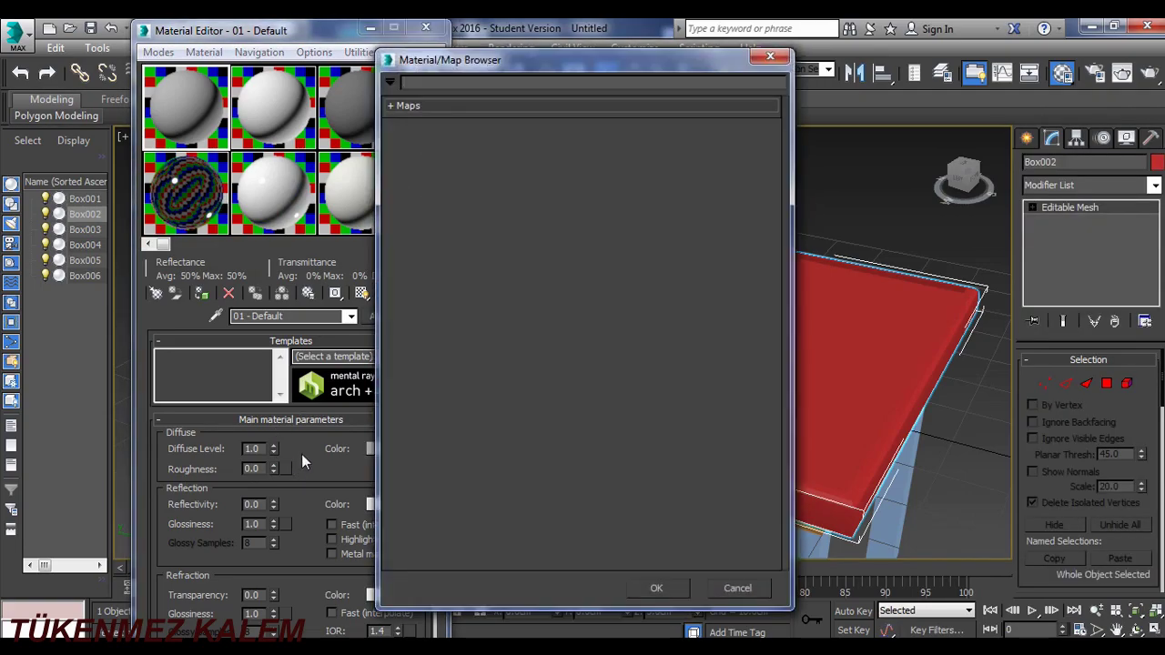
left_click(390, 105)
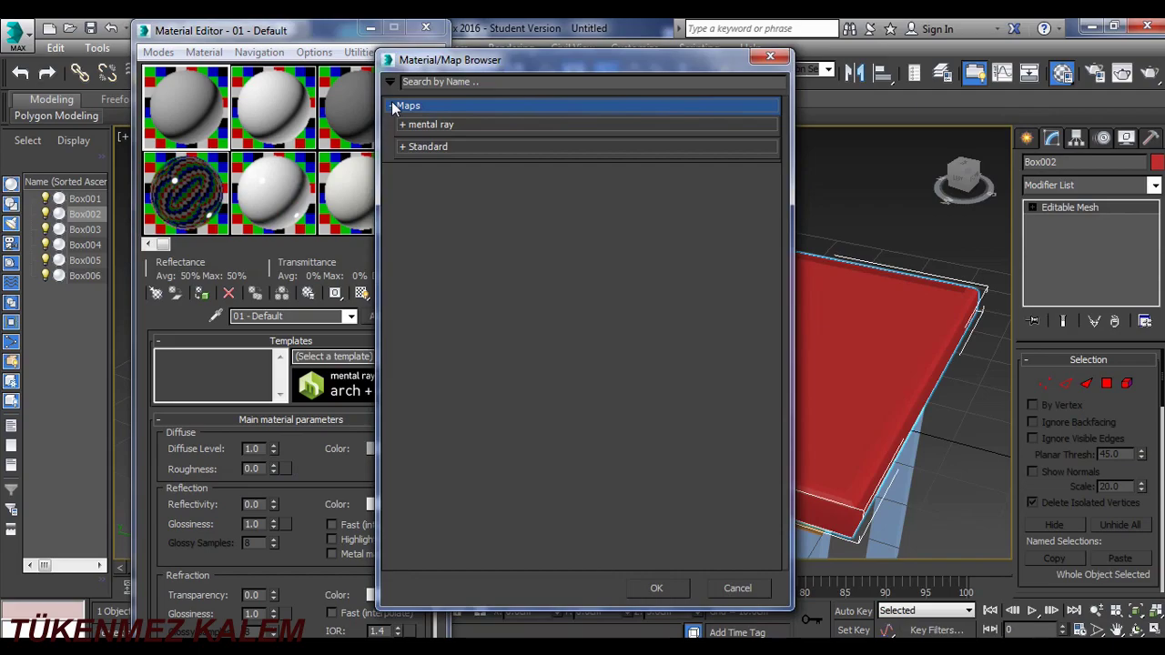
left_click(408, 146)
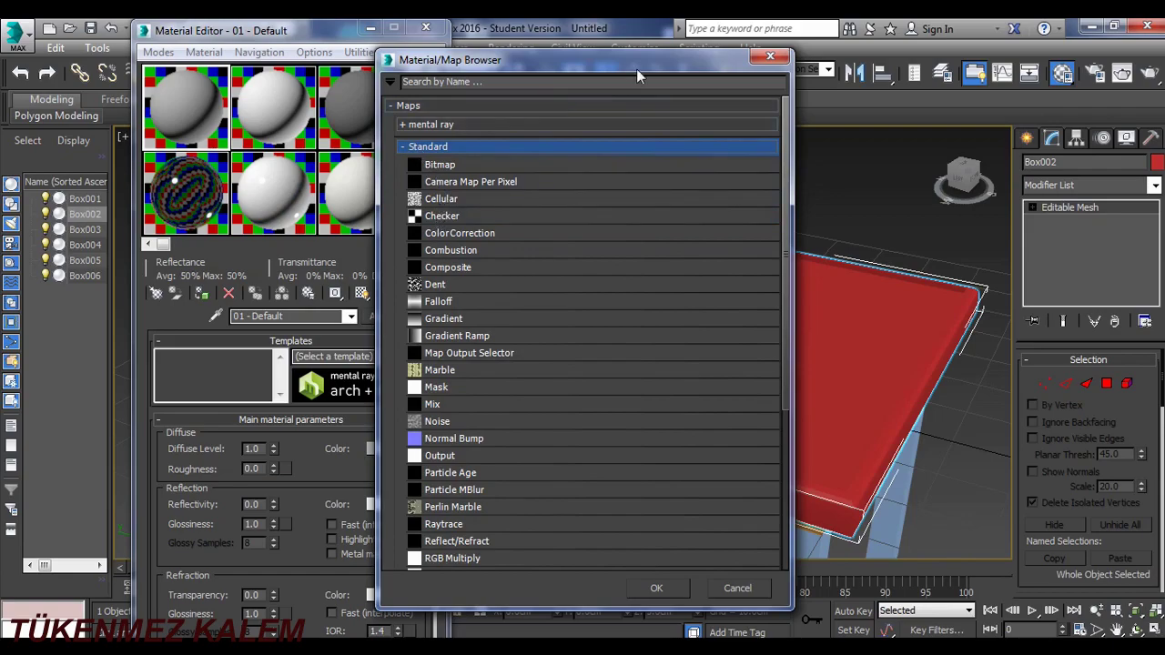
left_click(770, 56)
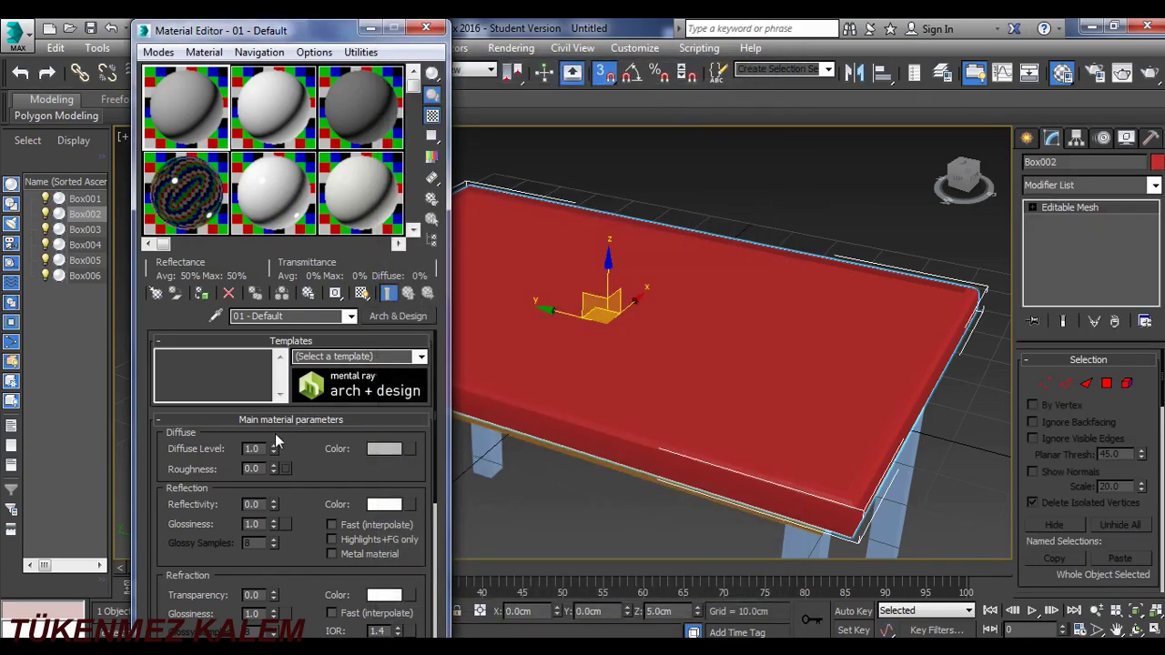
Step: Assign a Bitmap map to the material's Reflection Color slot
left_click(406, 449)
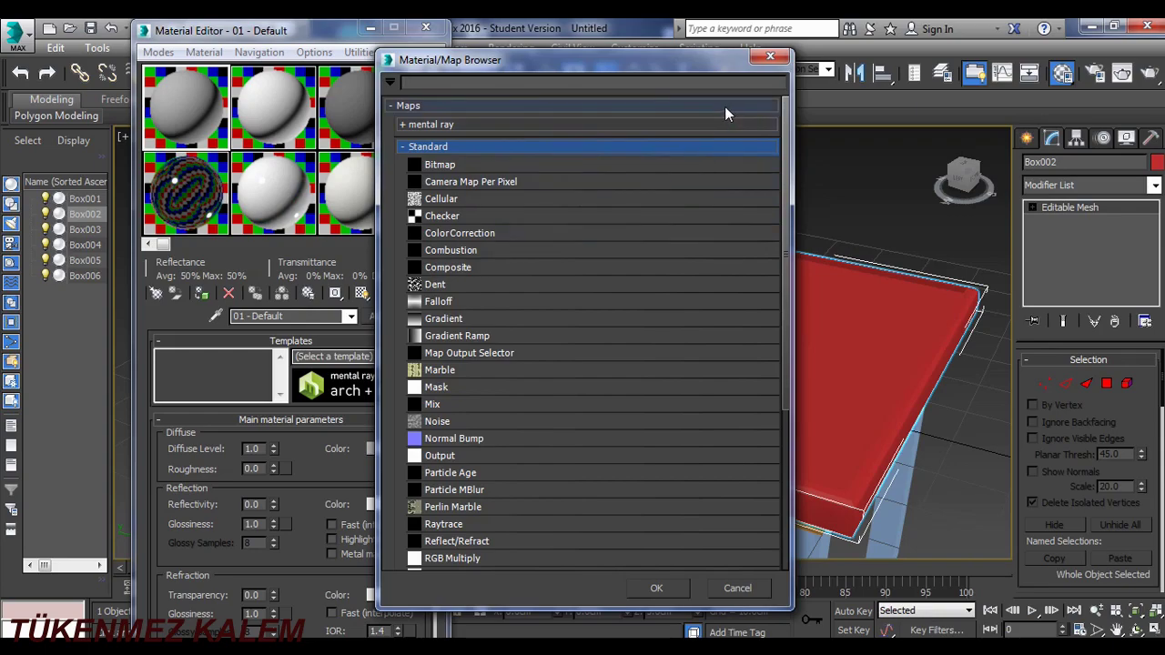
left_click(770, 57)
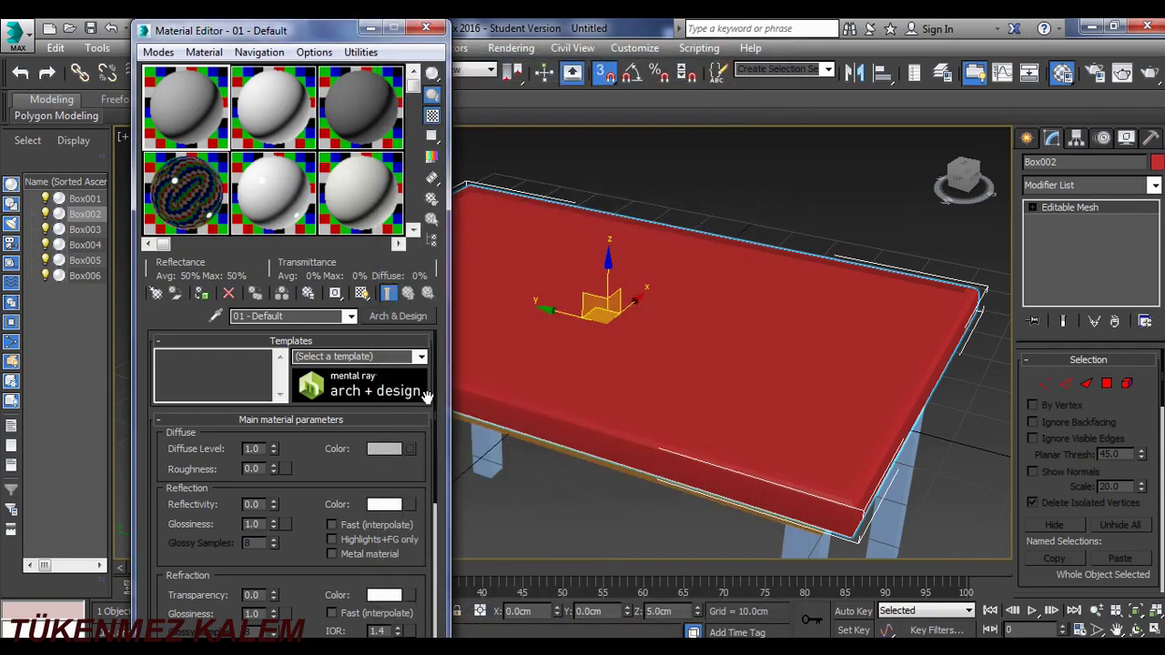
left_click(409, 505)
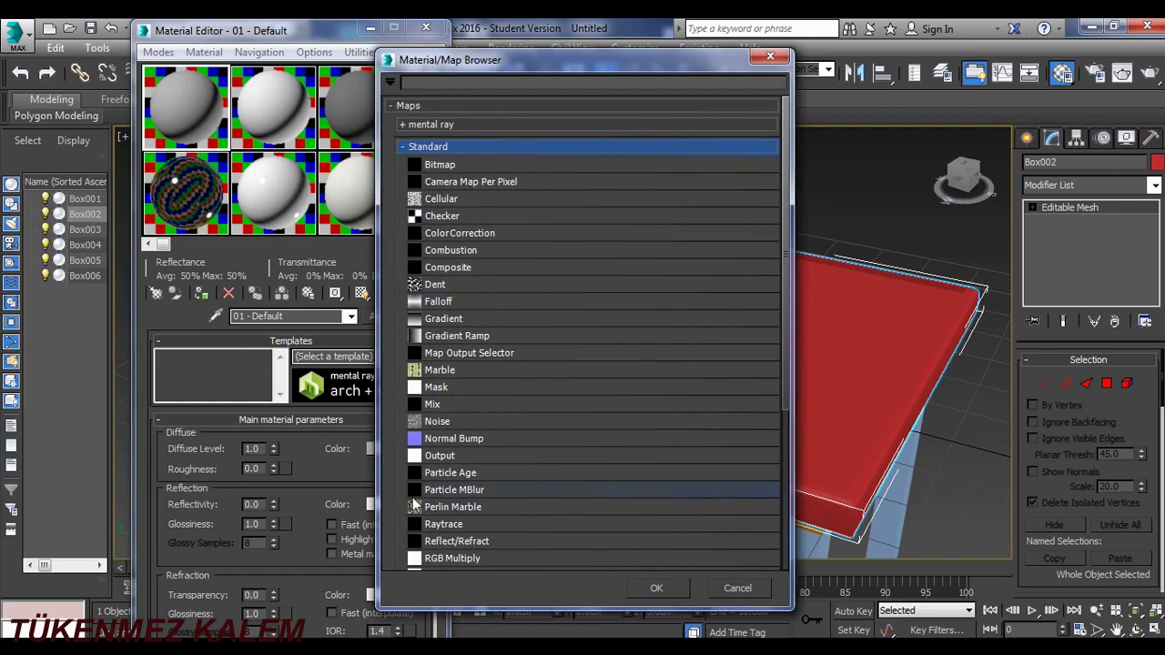
double_click(435, 166)
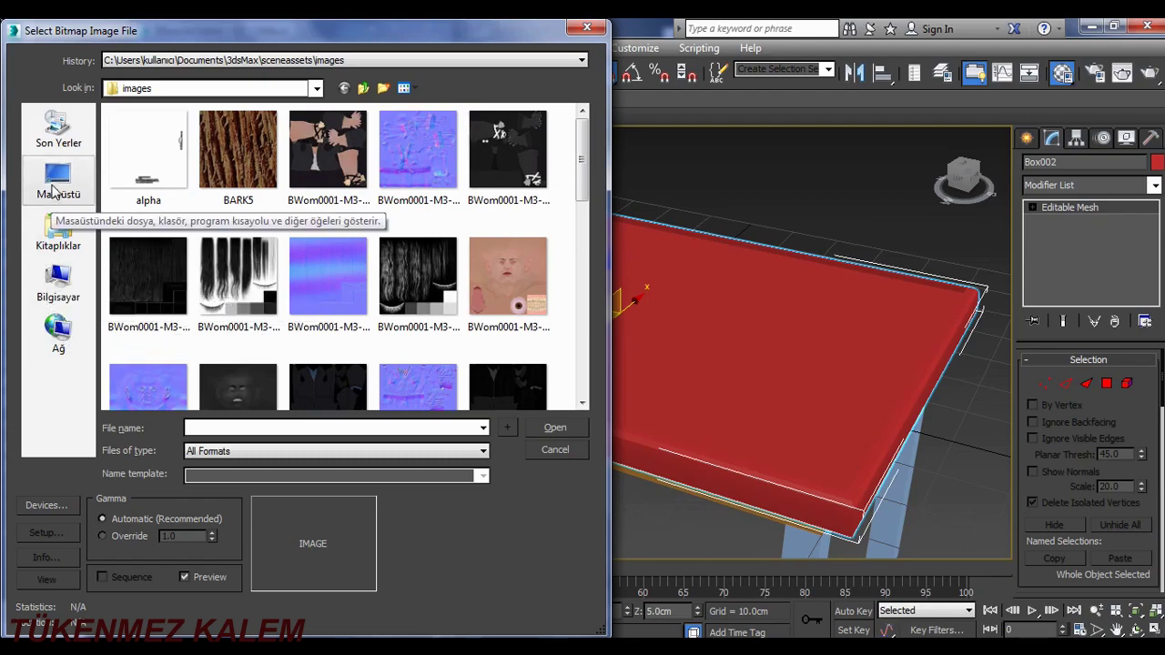
Step: Browse the 3d model subfolders on the YEDEK (D:) drive for the texture folder
left_click(58, 282)
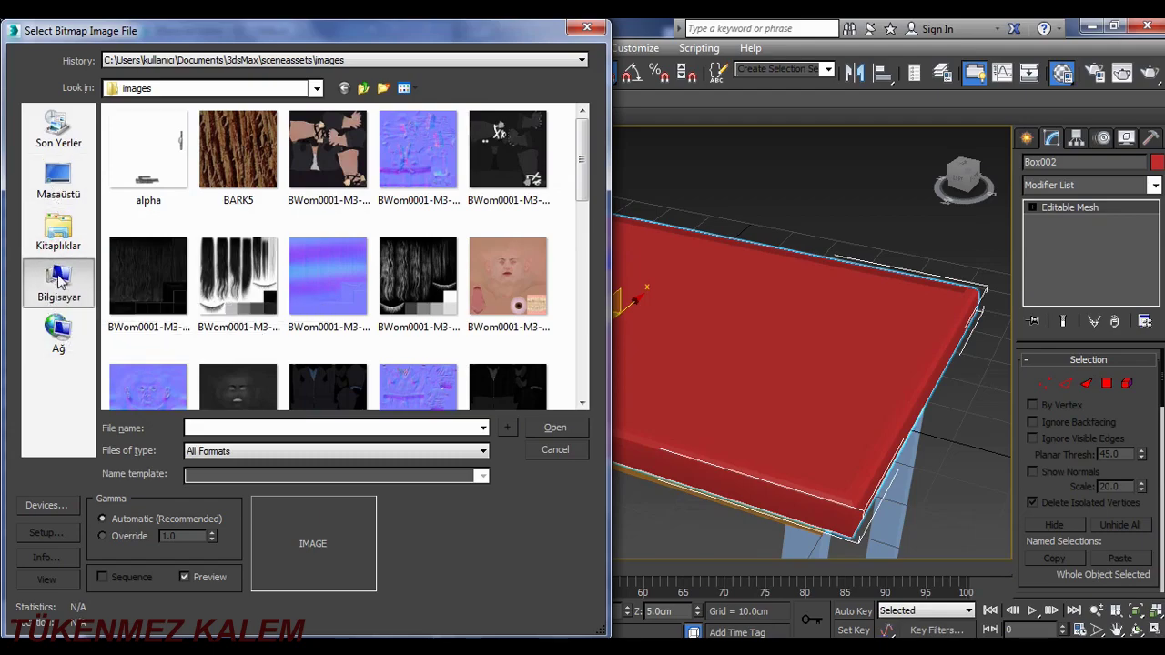
double_click(330, 165)
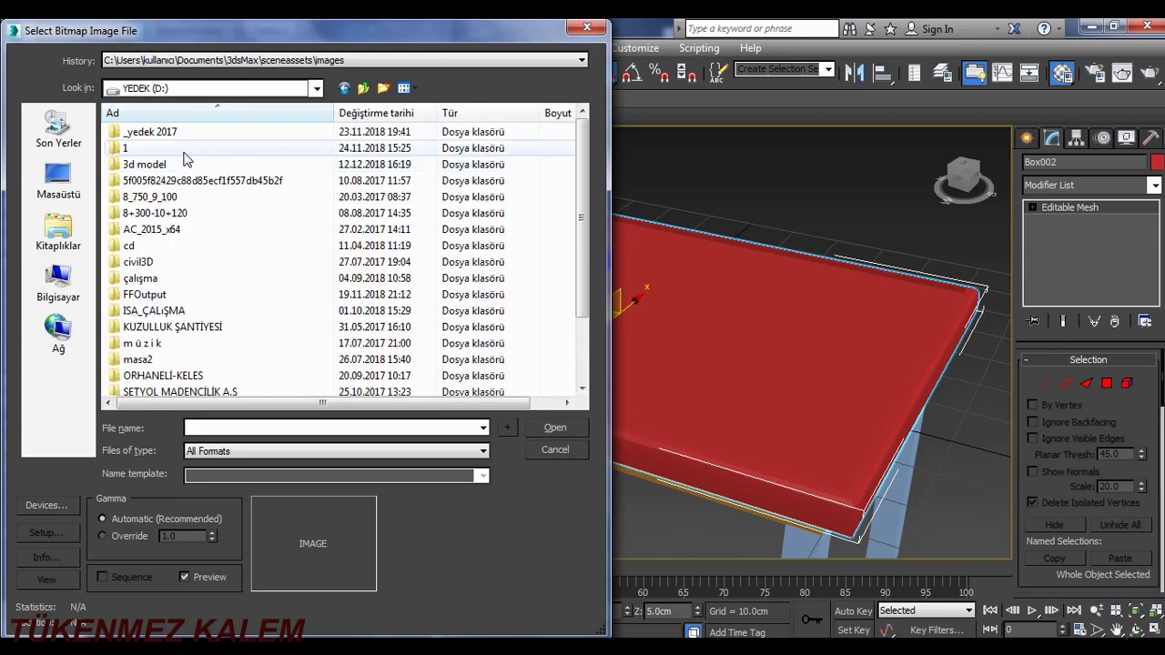
double_click(139, 160)
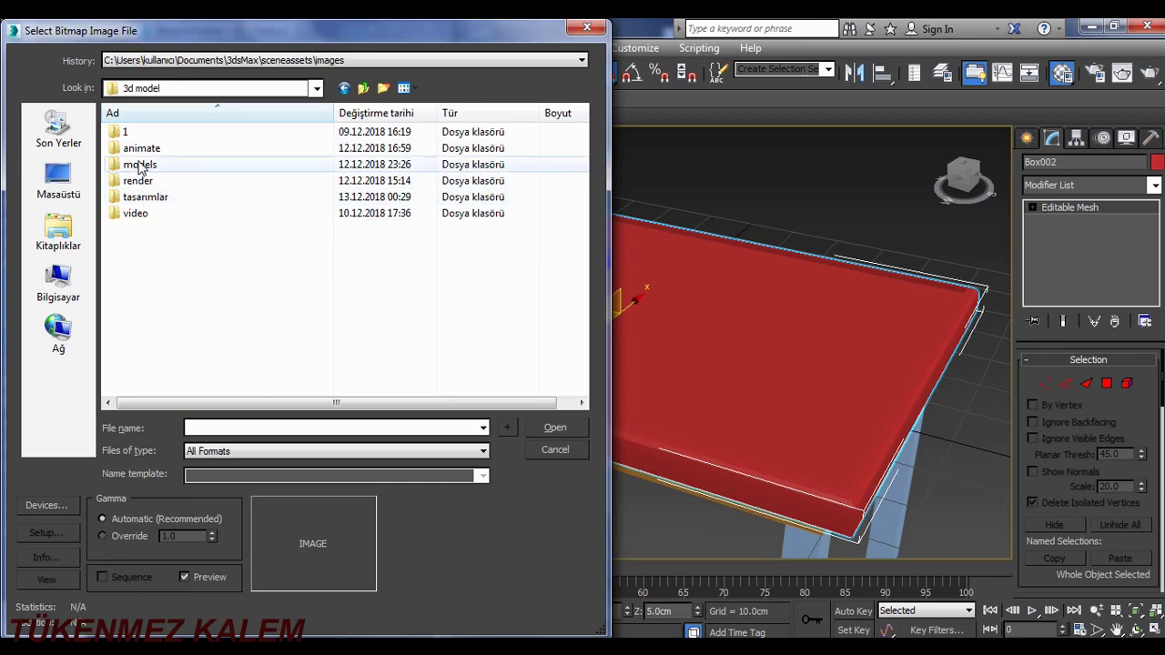
double_click(139, 167)
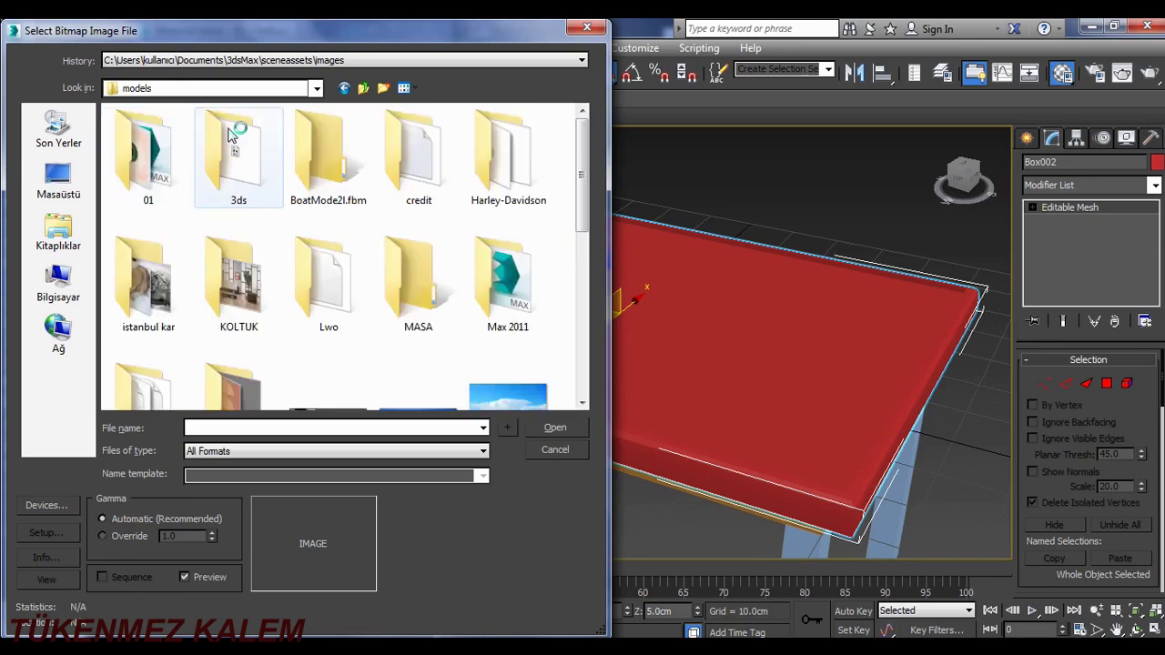
left_click(363, 89)
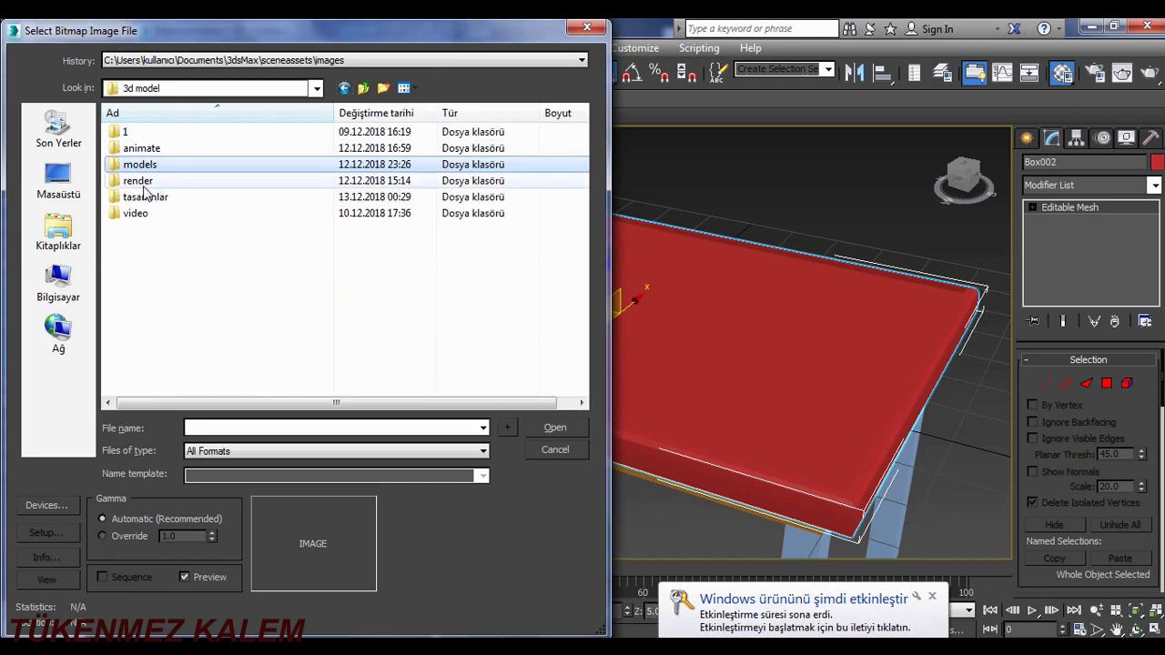
double_click(145, 197)
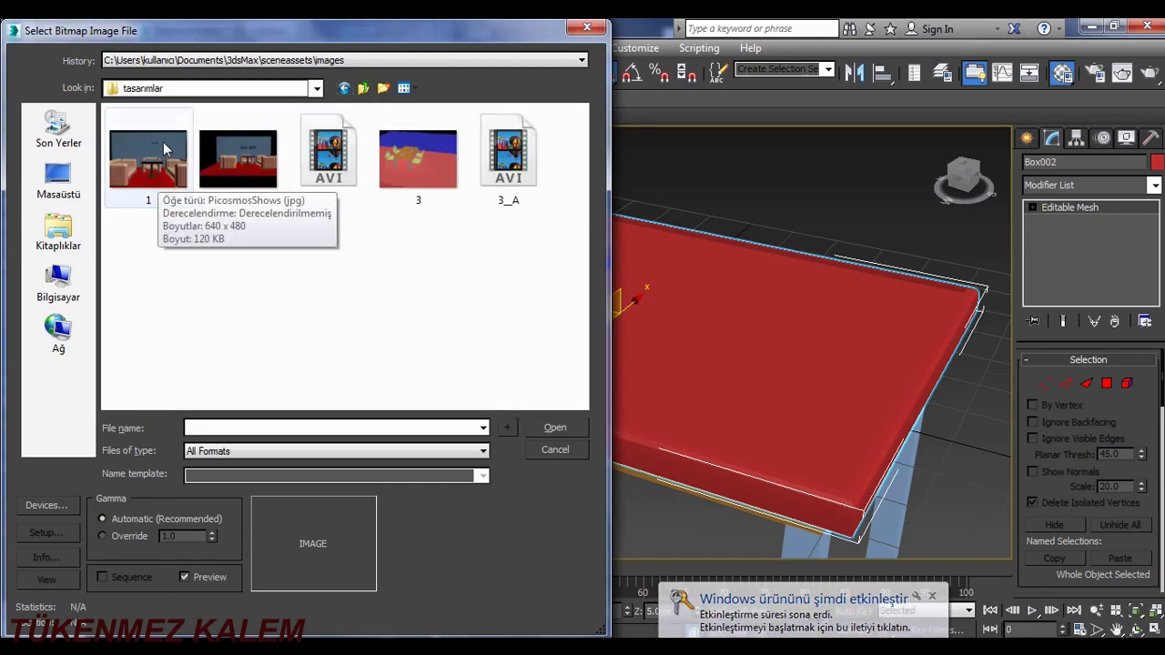
left_click(363, 88)
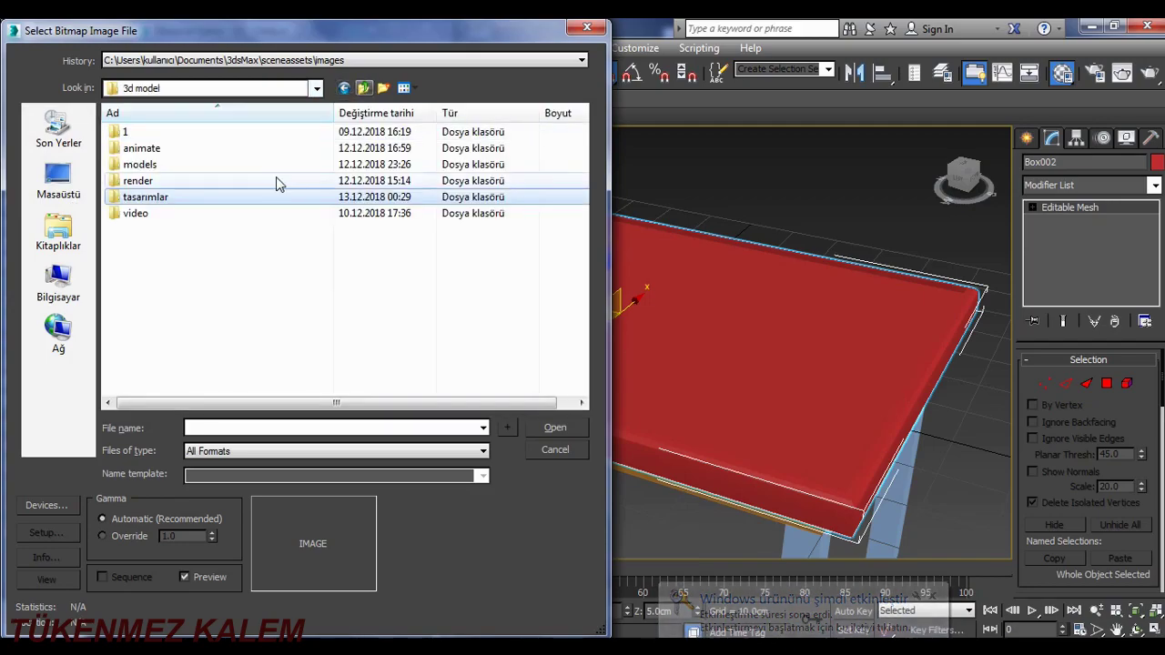
double_click(142, 166)
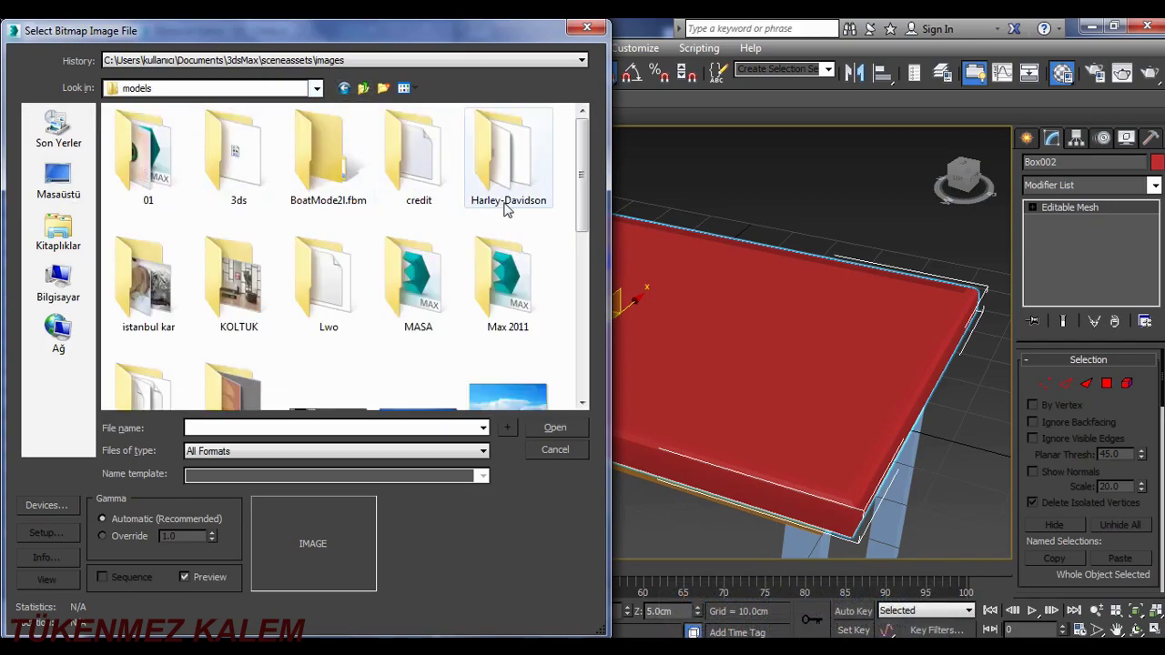
Step: Load ahşap1.jpg from D:\3d model\render\kaplamalar as the bitmap
mouse_move(579, 178)
left_mouse_down()
mouse_move(595, 304)
mouse_move(607, 152)
left_mouse_up()
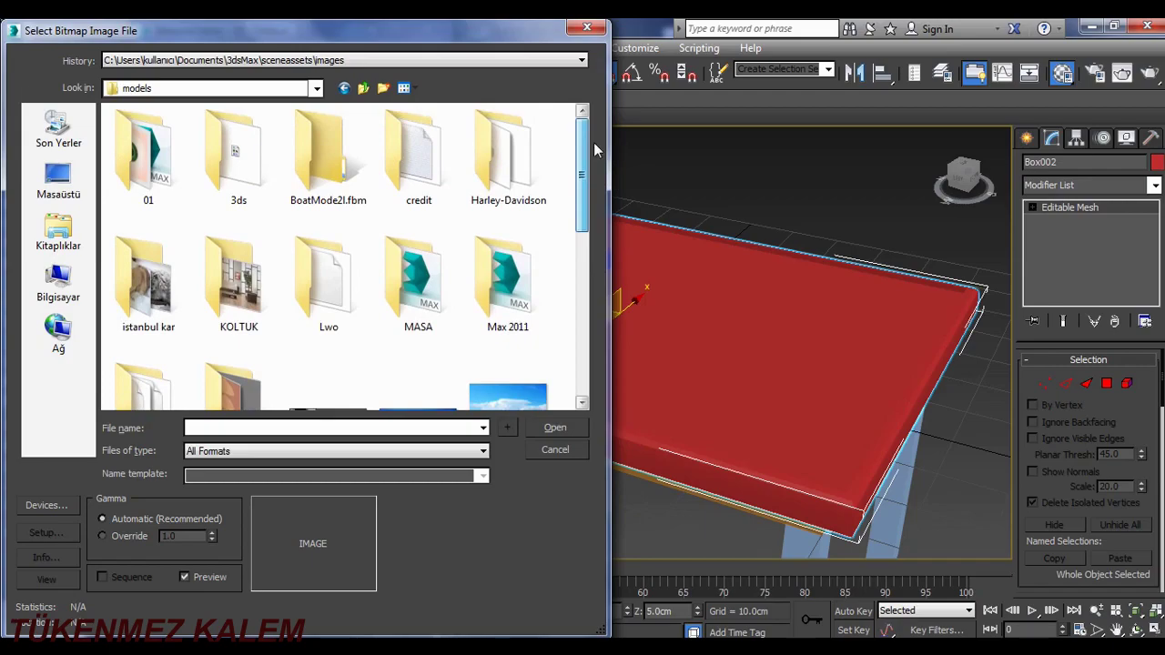
left_click(364, 90)
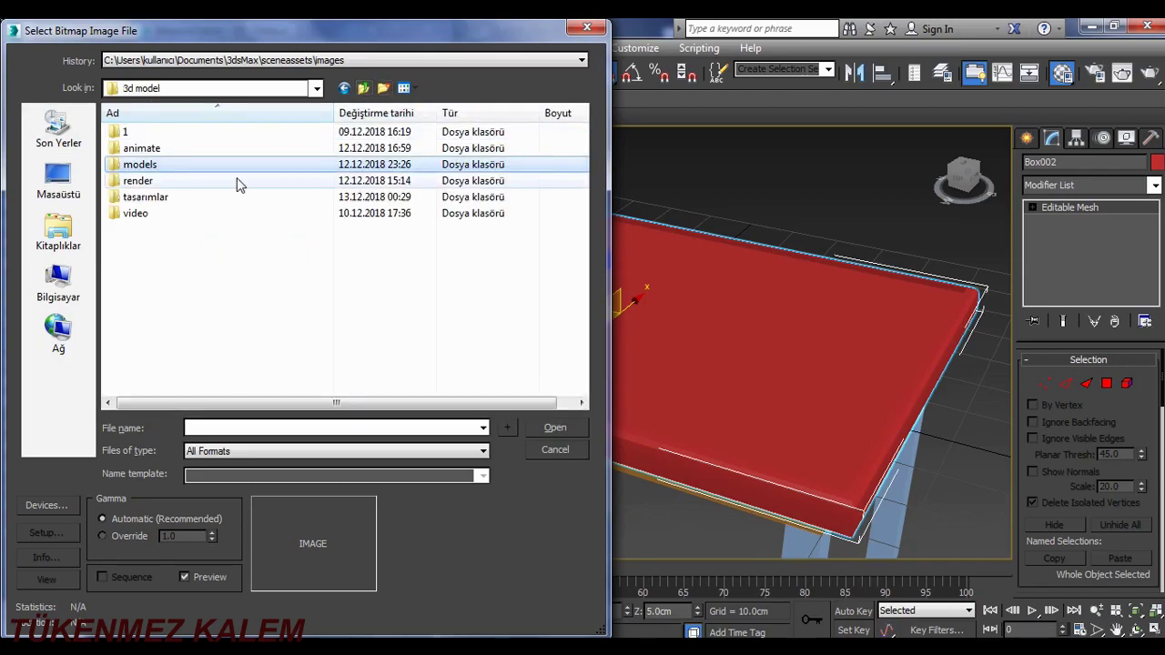
double_click(128, 181)
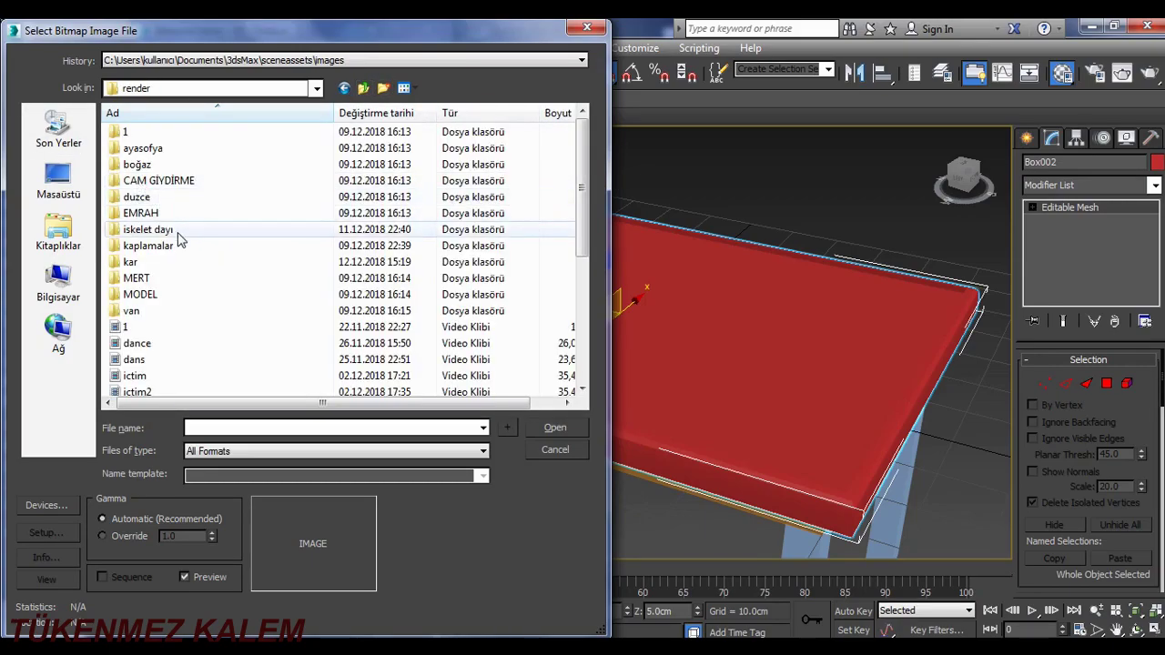
double_click(157, 247)
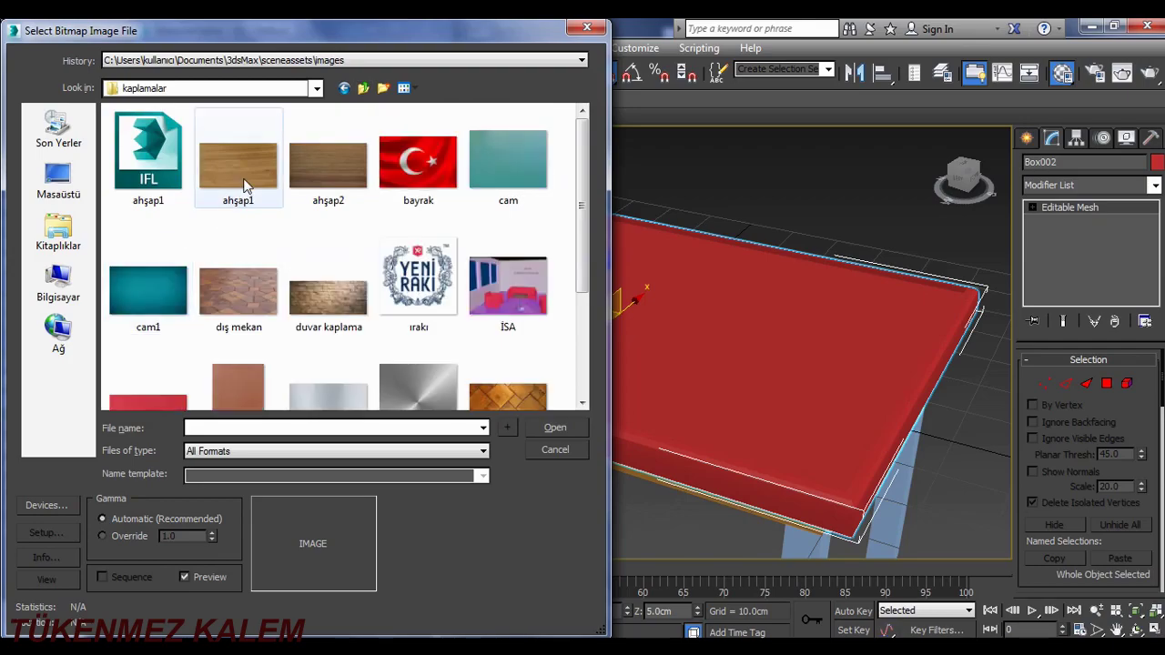
left_click(242, 184)
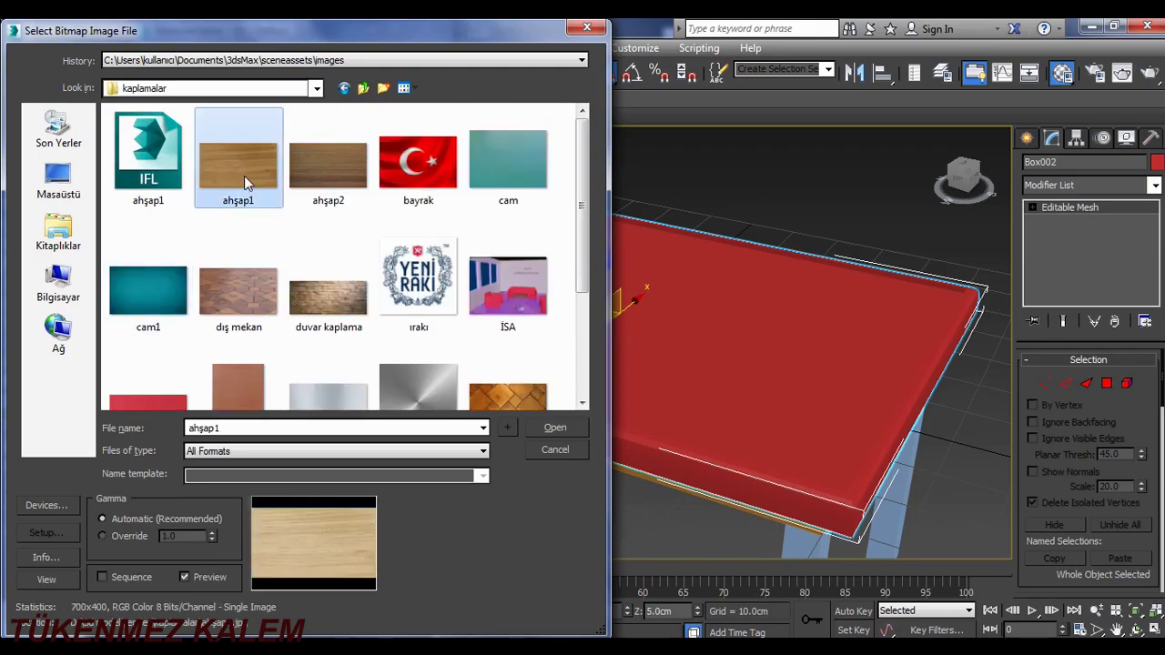
left_click(555, 427)
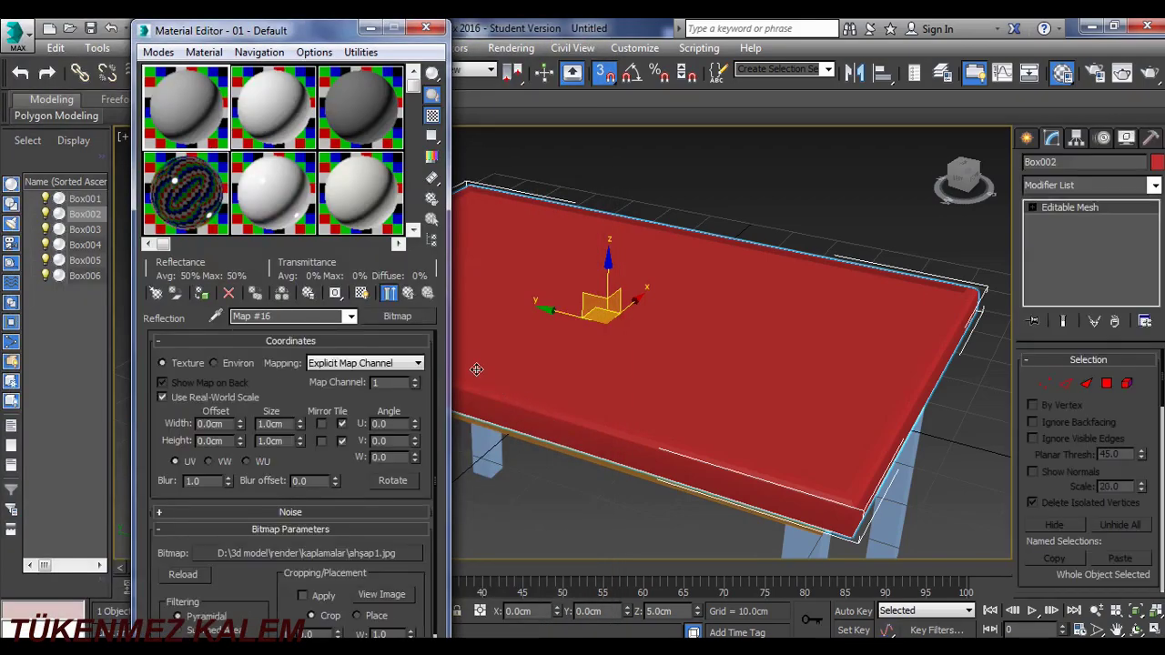
Step: Switch the wood map to Environ mapping, then assign it to the two table-top polygons with shaded display
left_click(216, 361)
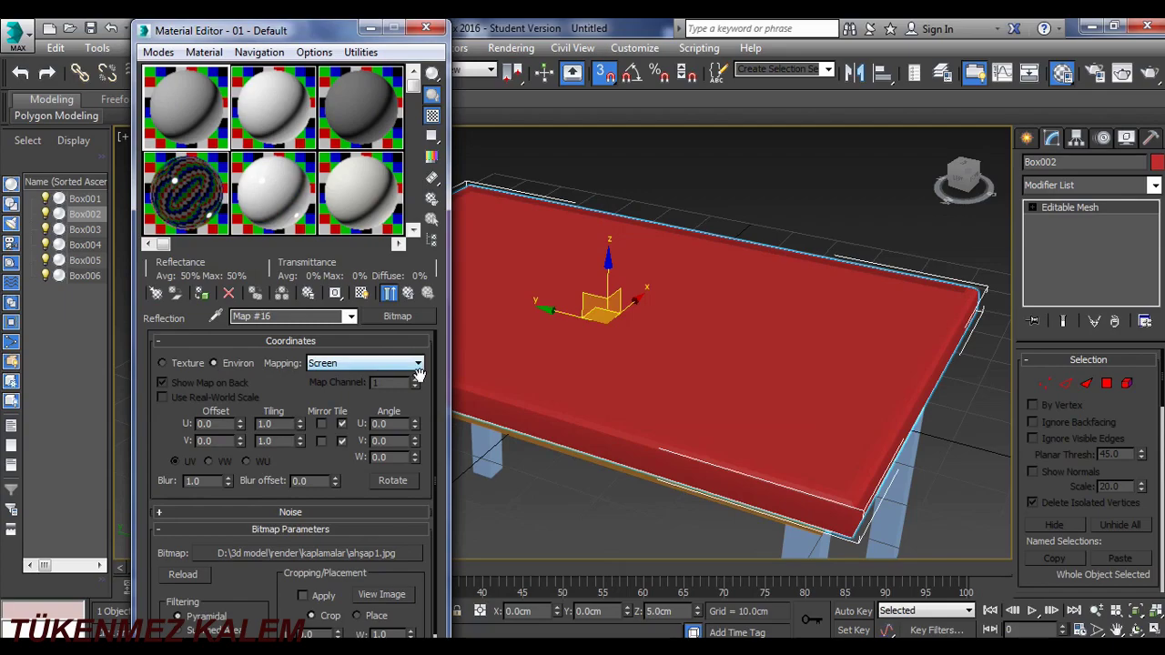
left_click(1107, 383)
left_click(829, 331)
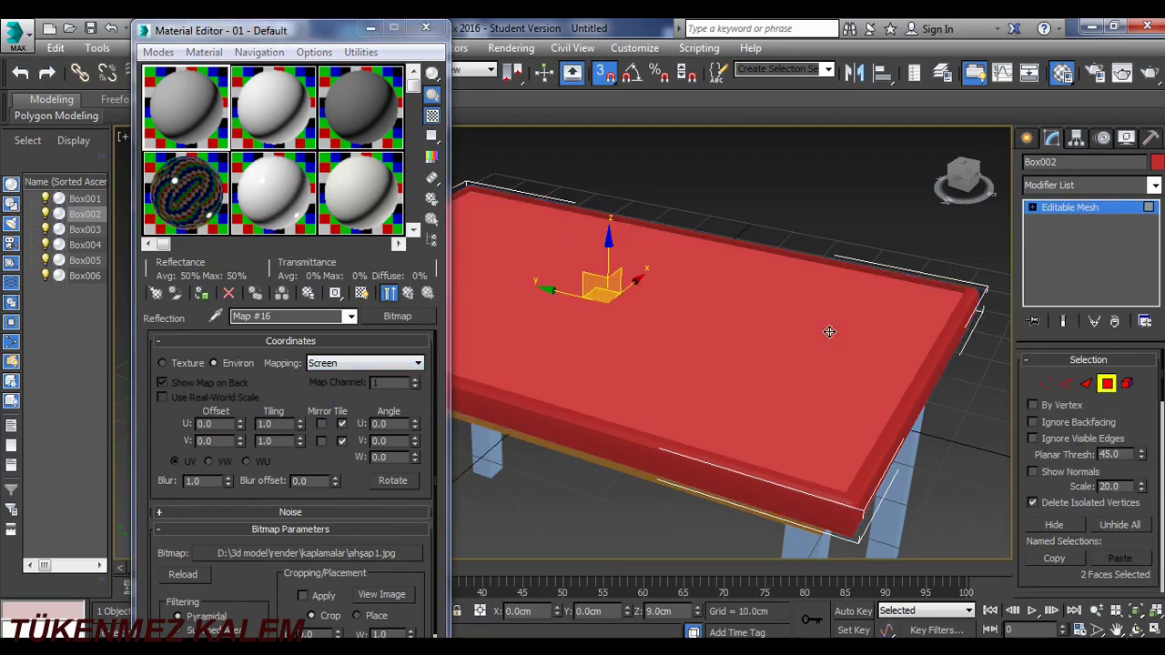
left_click(202, 292)
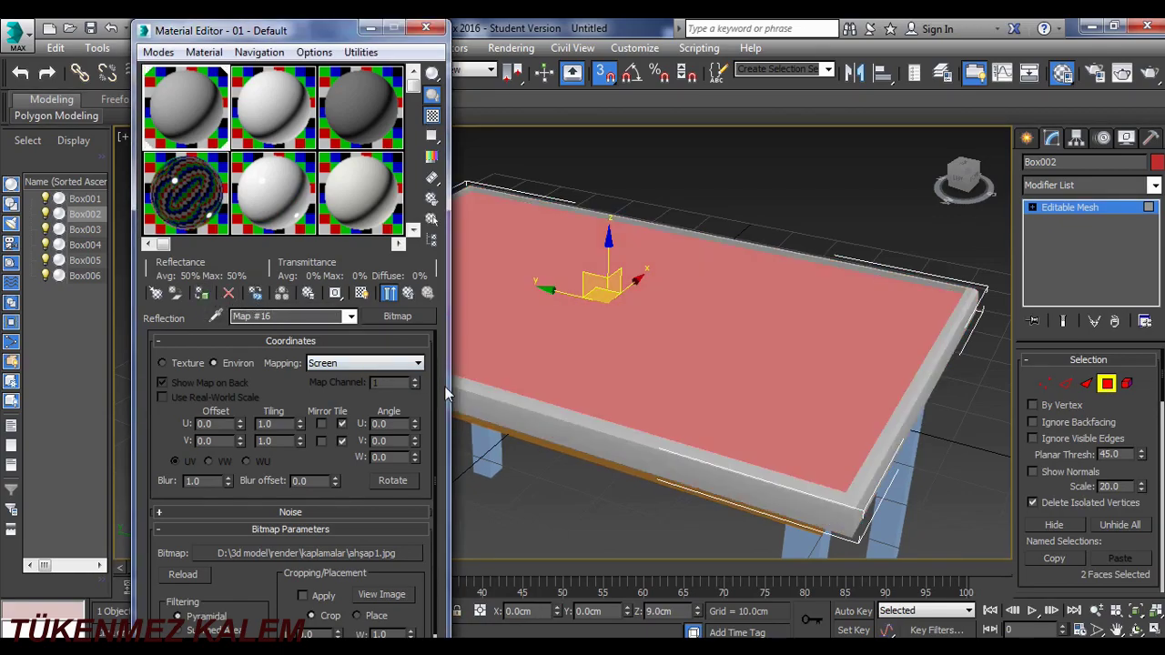
left_click(361, 293)
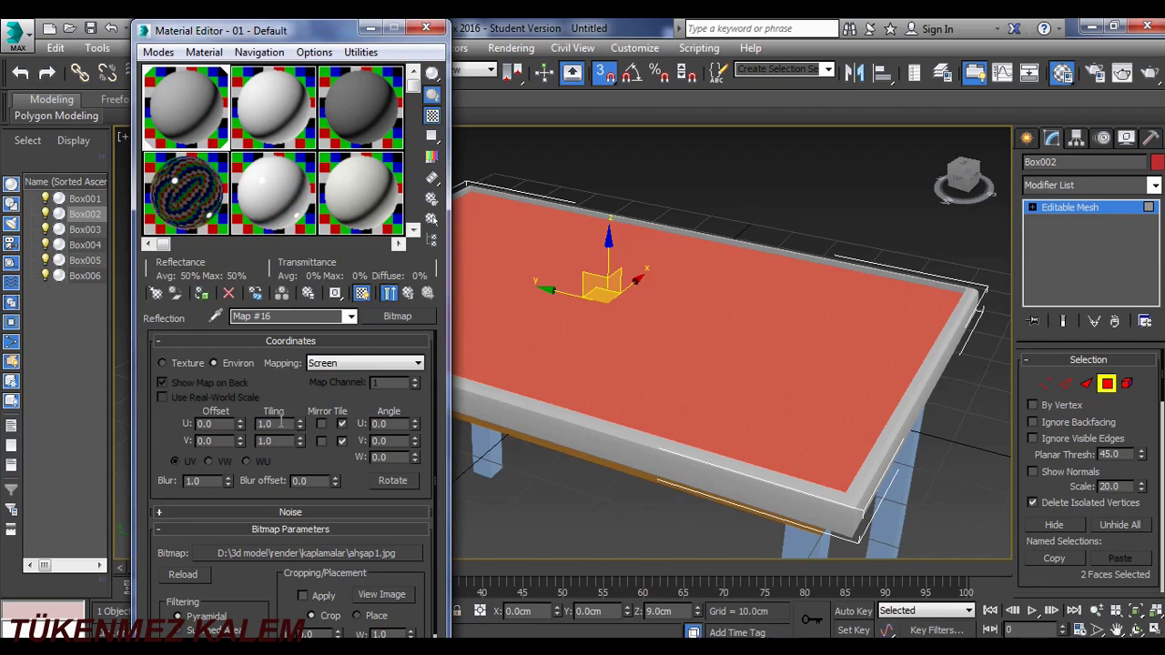
Step: Set the wood bitmap tiling to 100 in U and V, then close the Material Editor
type("1")
key("Tab")
key("Return")
left_click(425, 28)
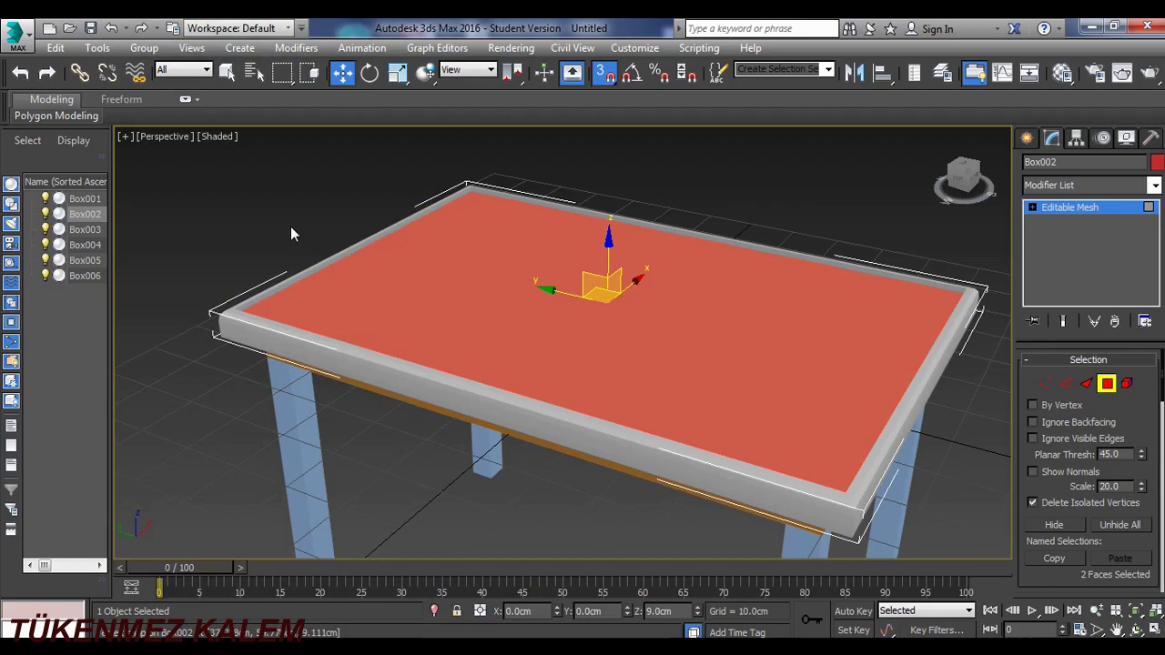
Step: Deselect the faces, reframe the Perspective view on the table, and hide the grid
left_click(290, 226)
scroll(473, 277, "up", 5)
scroll(509, 303, "up", 2)
scroll(511, 303, "down", 2)
scroll(537, 314, "down", 2)
scroll(497, 271, "down", 2)
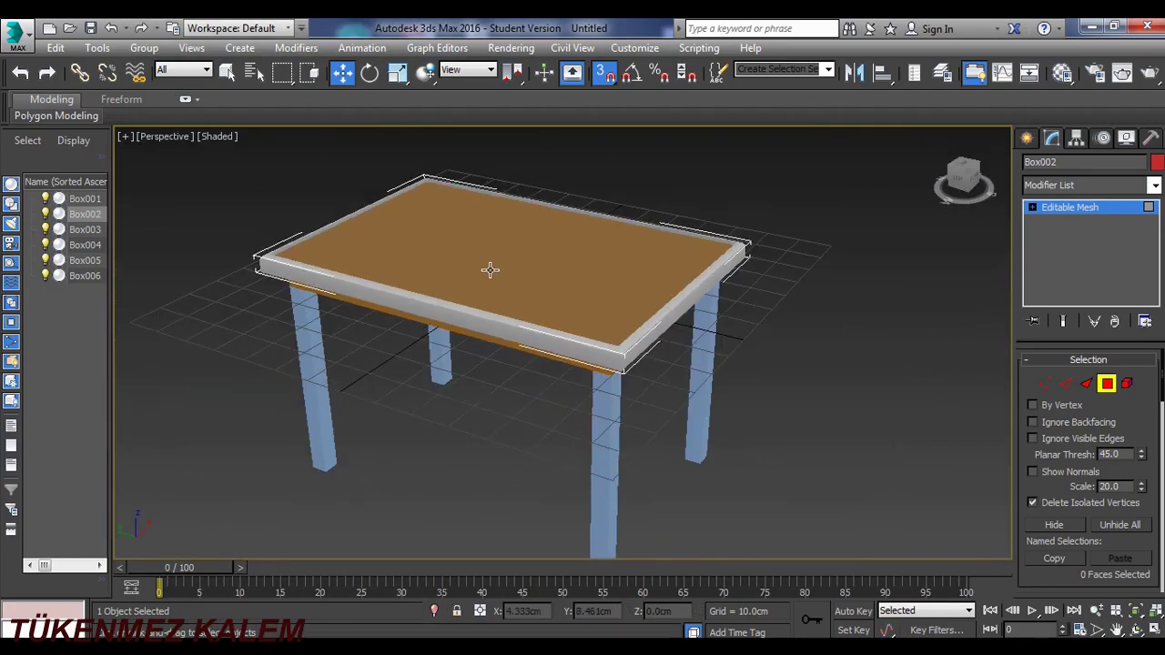
middle_click_drag(526, 294, 577, 281)
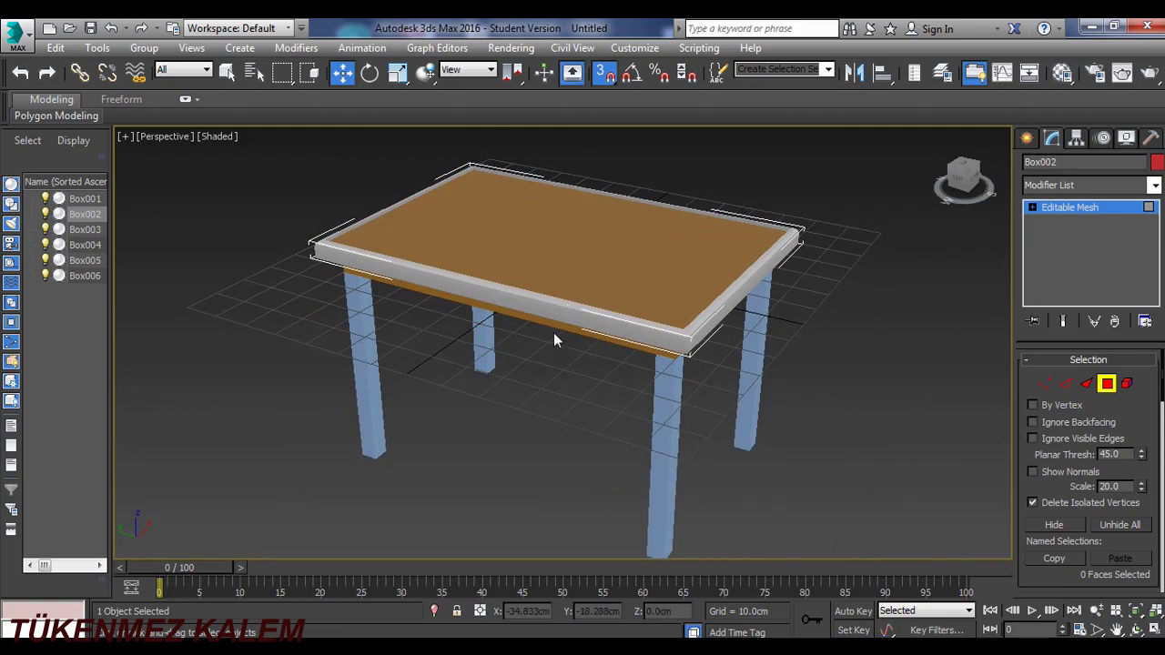
key("g")
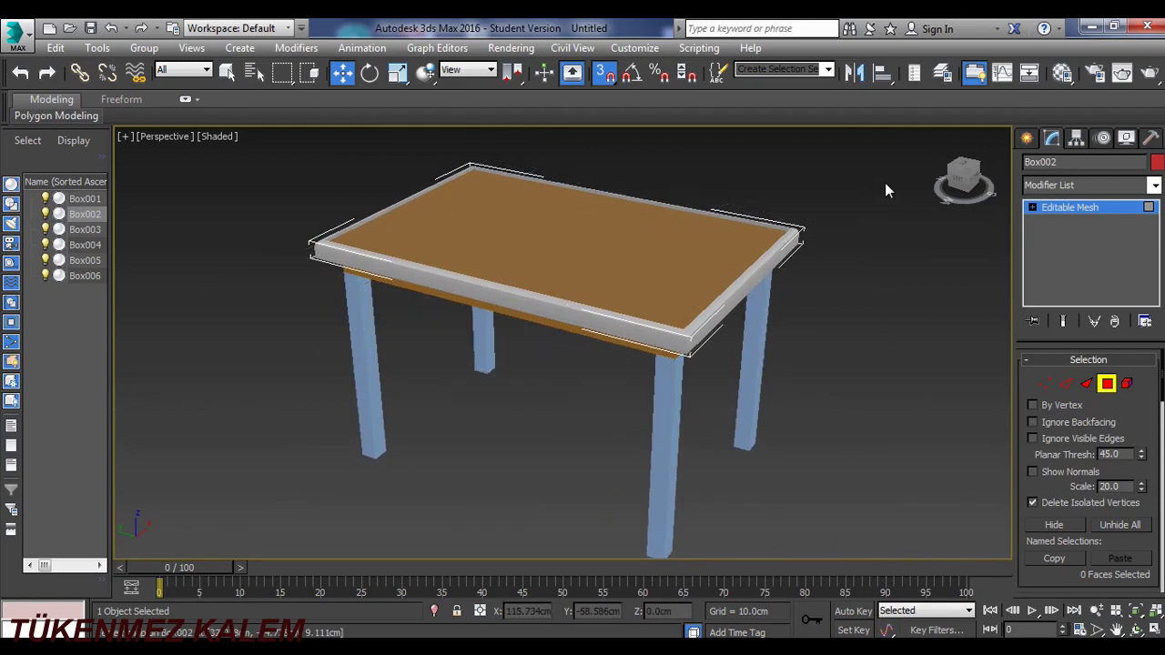
Step: Orbit to a low front view and zoom in on the table's edge
mouse_move(957, 180)
left_mouse_down()
mouse_move(973, 173)
mouse_move(960, 182)
left_mouse_up()
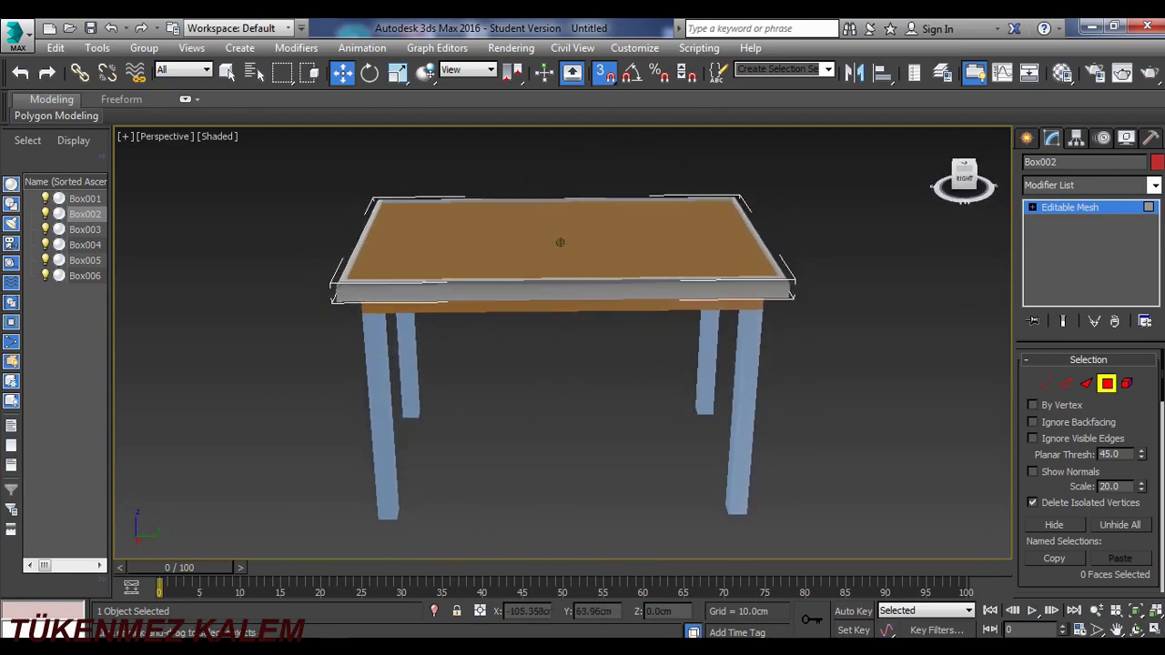
scroll(800, 273, "up", 1)
scroll(764, 296, "up", 4)
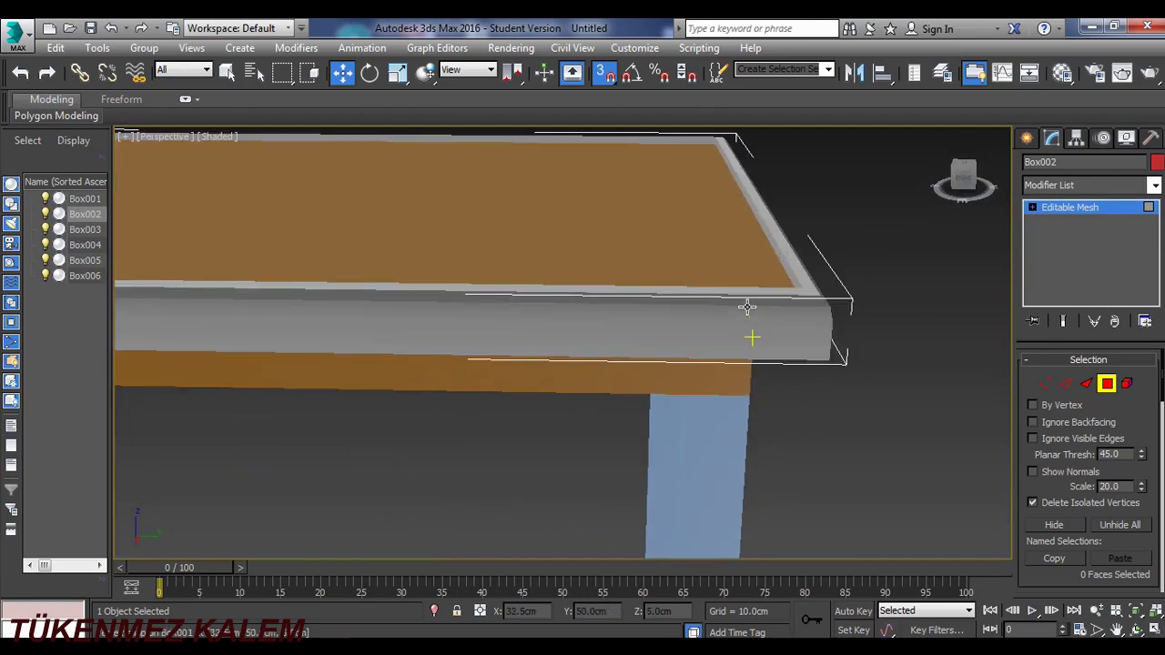
scroll(746, 306, "up", 2)
scroll(746, 306, "down", 3)
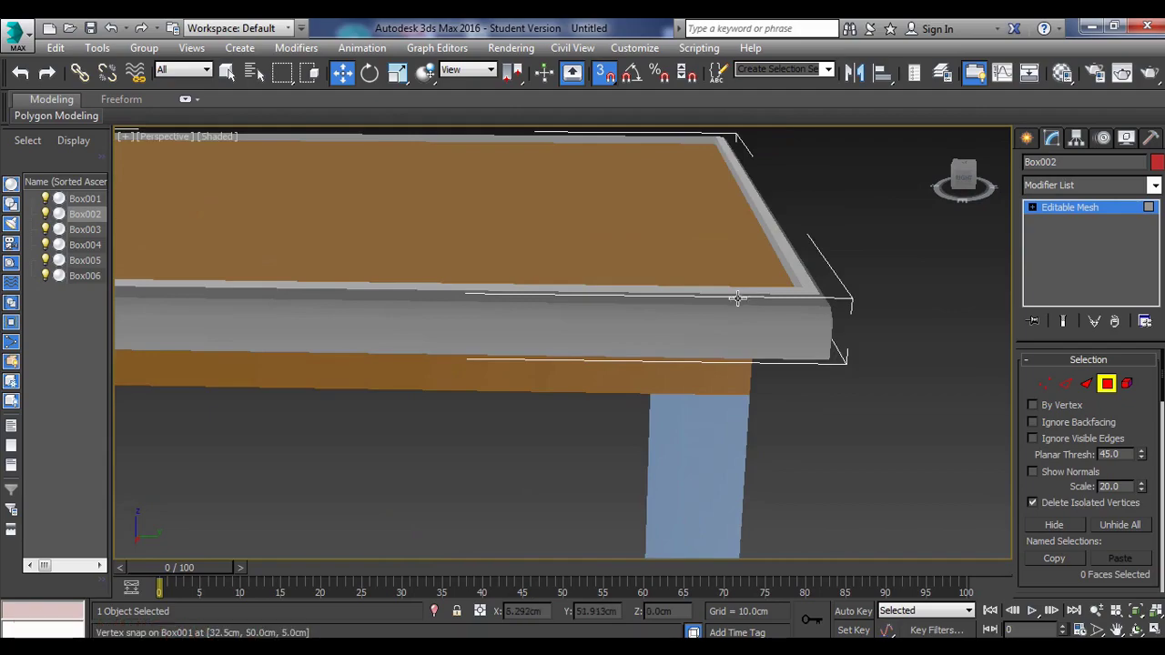